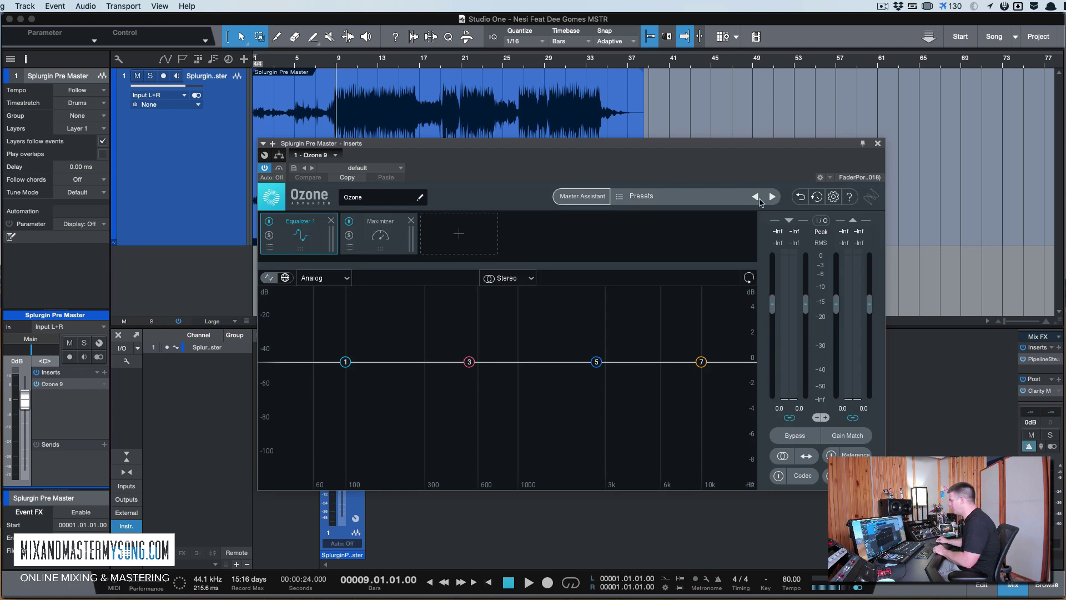
# Step: Bypass Ozone 9 globally, zoom in on the track's timeline and play the unprocessed pre-master from bar 9
pyautogui.moveTo(798, 152); pyautogui.dragTo(884, 248)
pyautogui.click(364, 264)
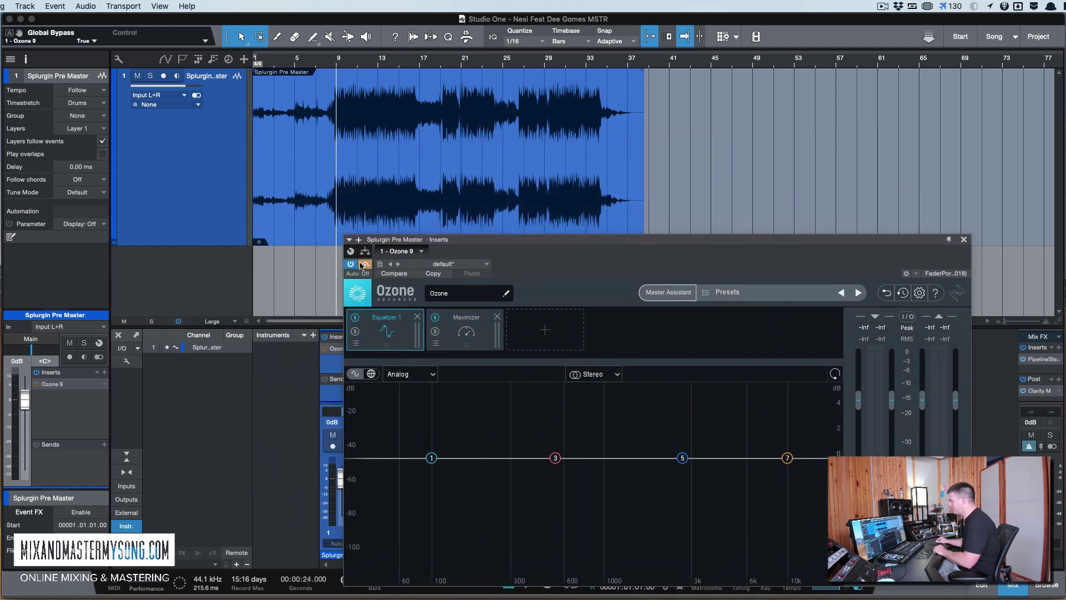
pyautogui.moveTo(458, 245); pyautogui.dragTo(377, 247)
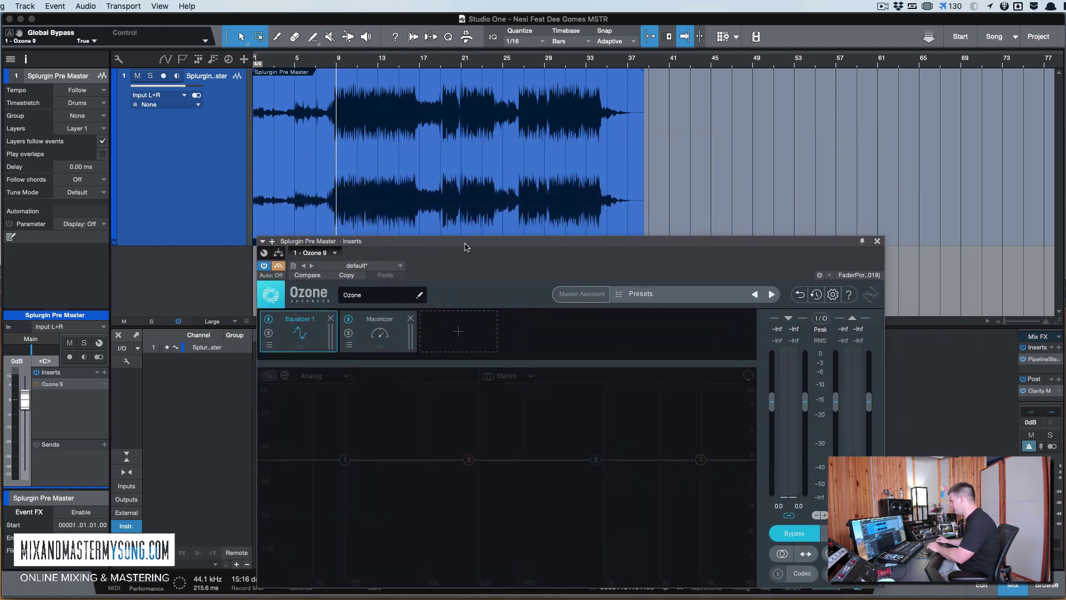
pyautogui.press('e')
pyautogui.moveTo(472, 244); pyautogui.dragTo(486, 238)
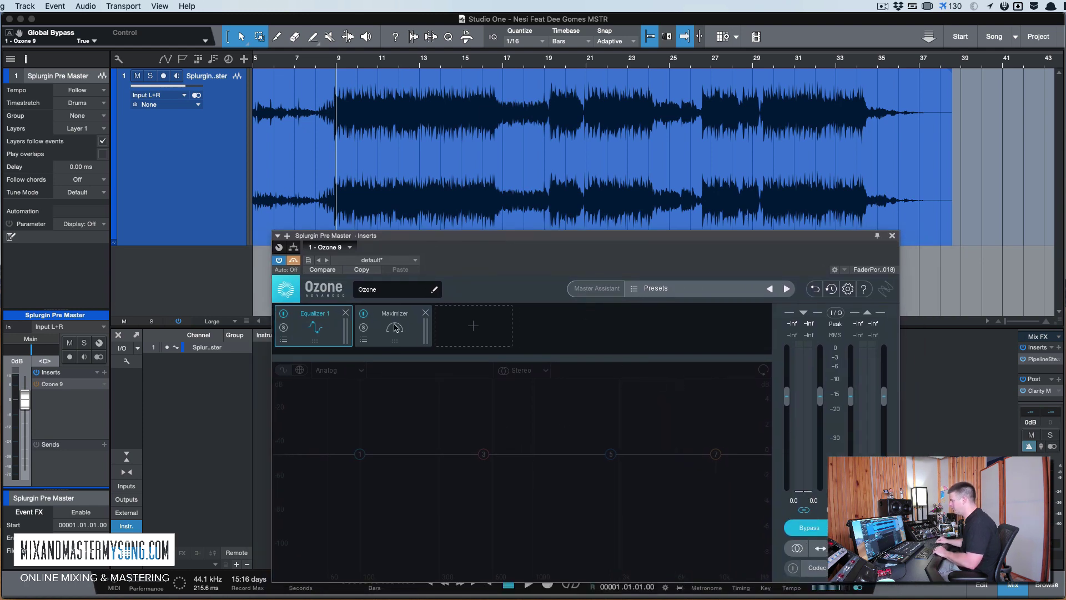
pyautogui.press('space')
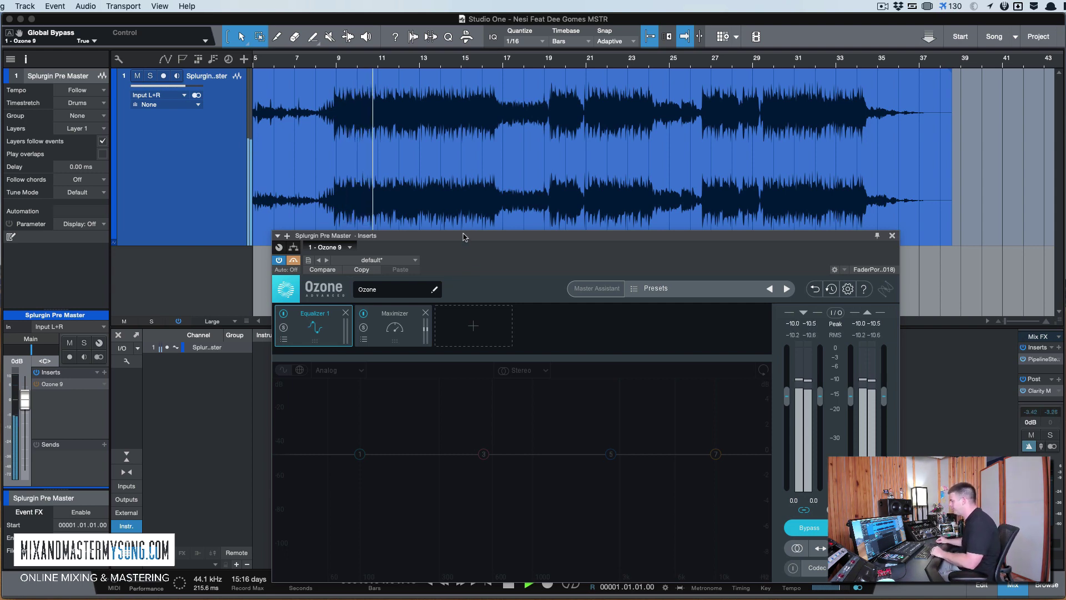
pyautogui.moveTo(465, 237)
pyautogui.mouseDown()
pyautogui.moveTo(503, 233)
pyautogui.moveTo(467, 216)
pyautogui.moveTo(475, 229)
pyautogui.moveTo(463, 227)
pyautogui.moveTo(472, 221)
pyautogui.mouseUp()
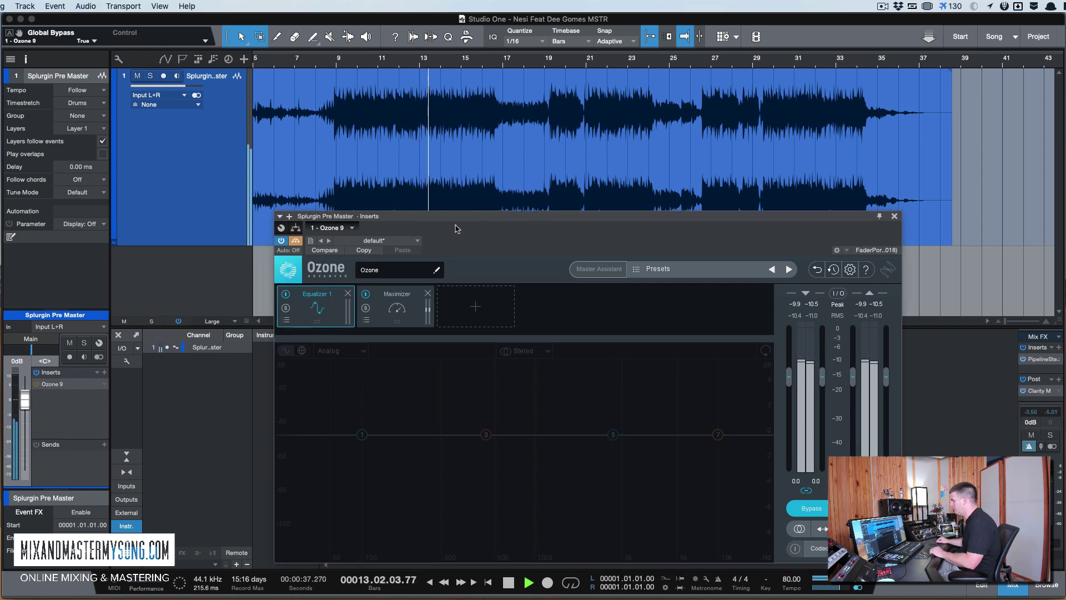
pyautogui.press('space')
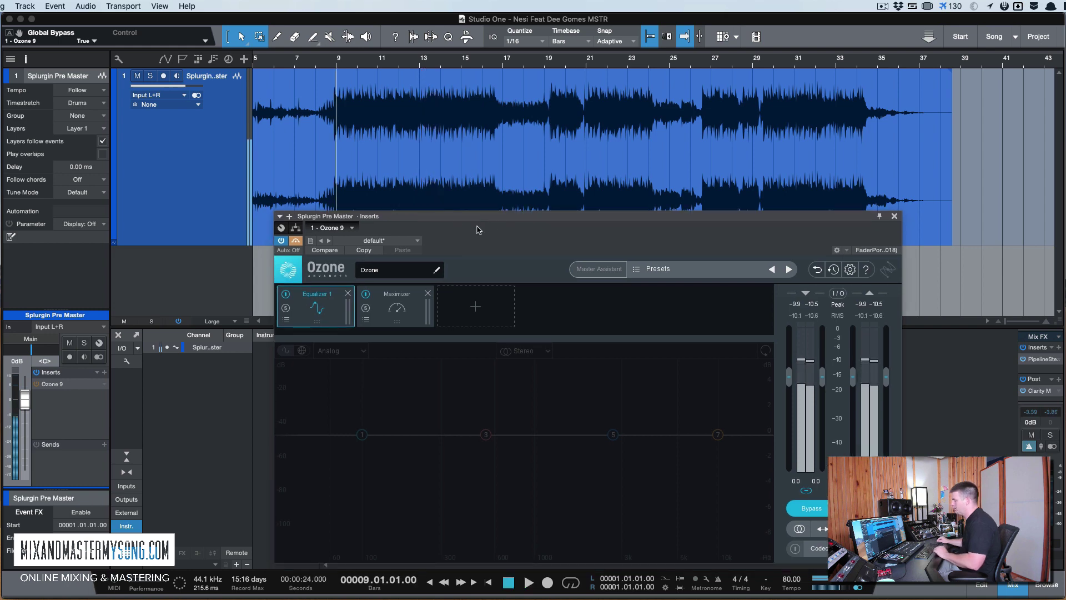
# Step: Turn off Ozone's global bypass and move its window up over the arrangement
pyautogui.moveTo(476, 229); pyautogui.dragTo(440, 224)
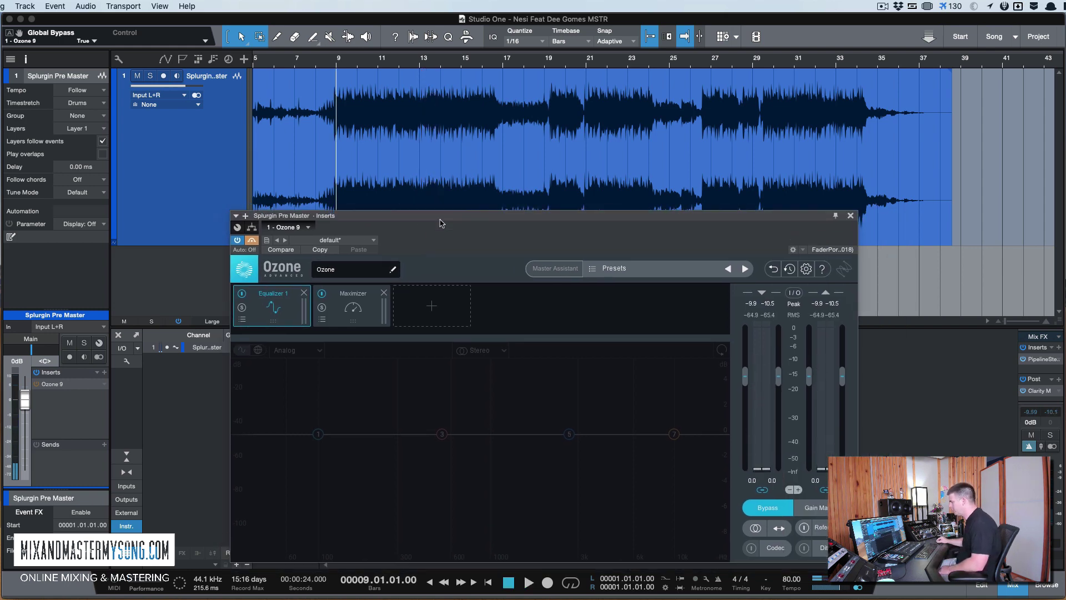
pyautogui.moveTo(508, 221); pyautogui.dragTo(527, 213)
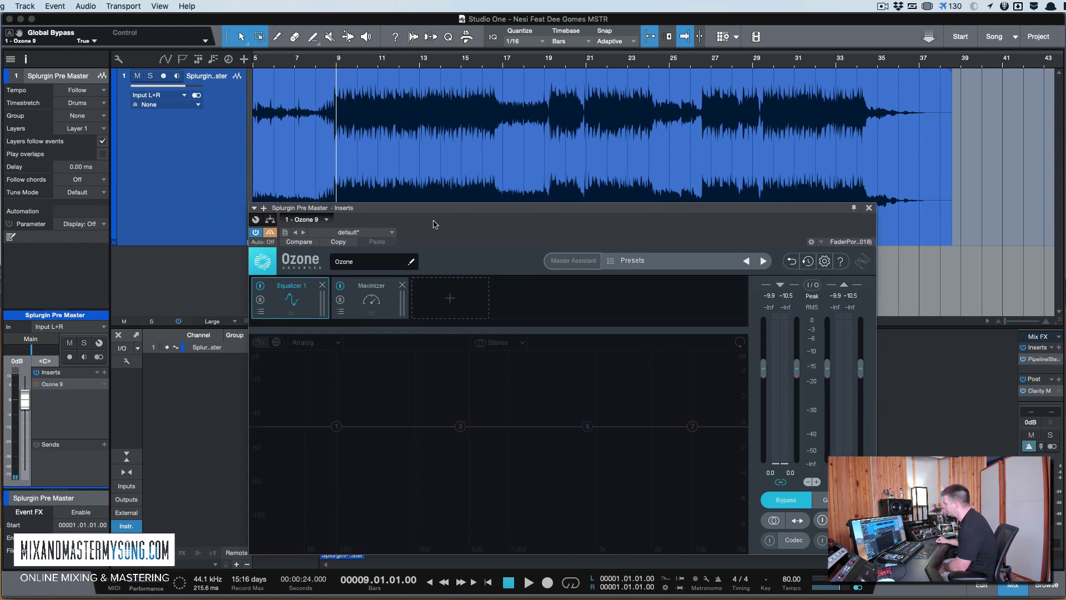
pyautogui.moveTo(443, 213); pyautogui.dragTo(474, 186)
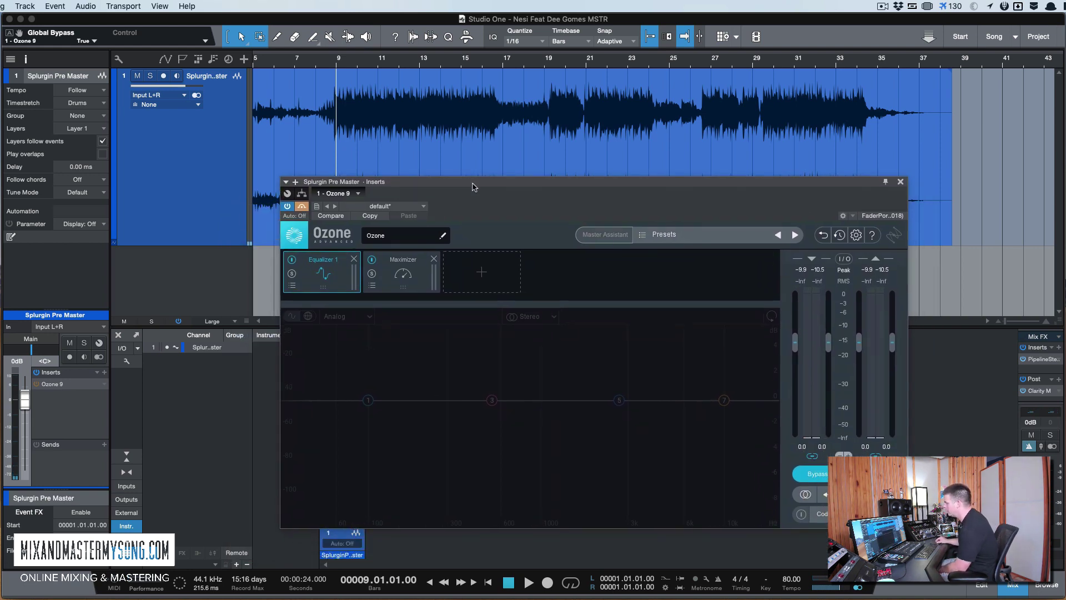
pyautogui.click(302, 207)
pyautogui.moveTo(539, 179); pyautogui.dragTo(504, 171)
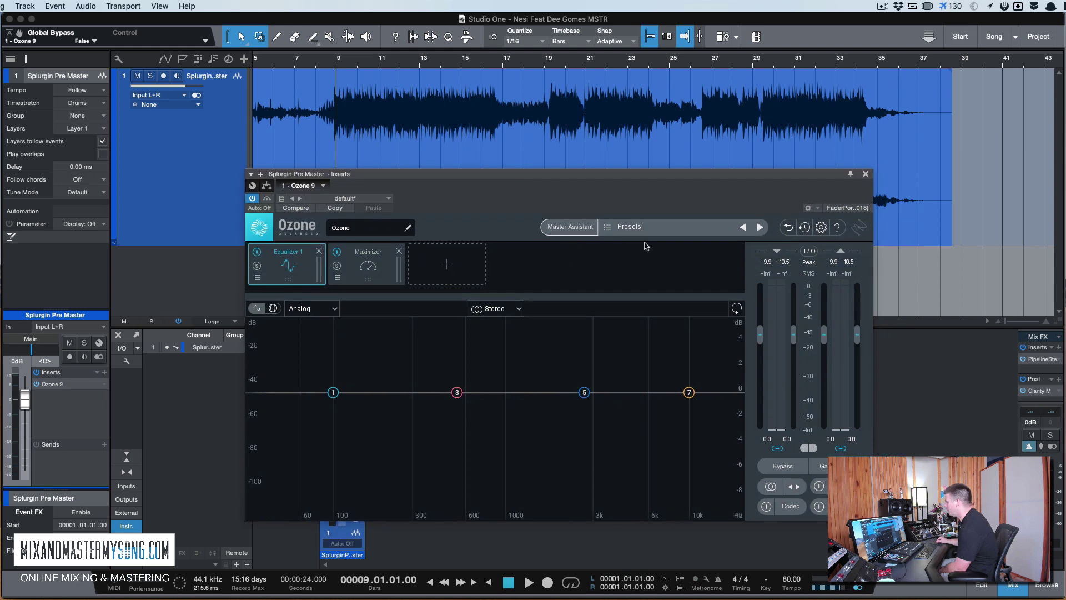
pyautogui.moveTo(587, 178); pyautogui.dragTo(563, 162)
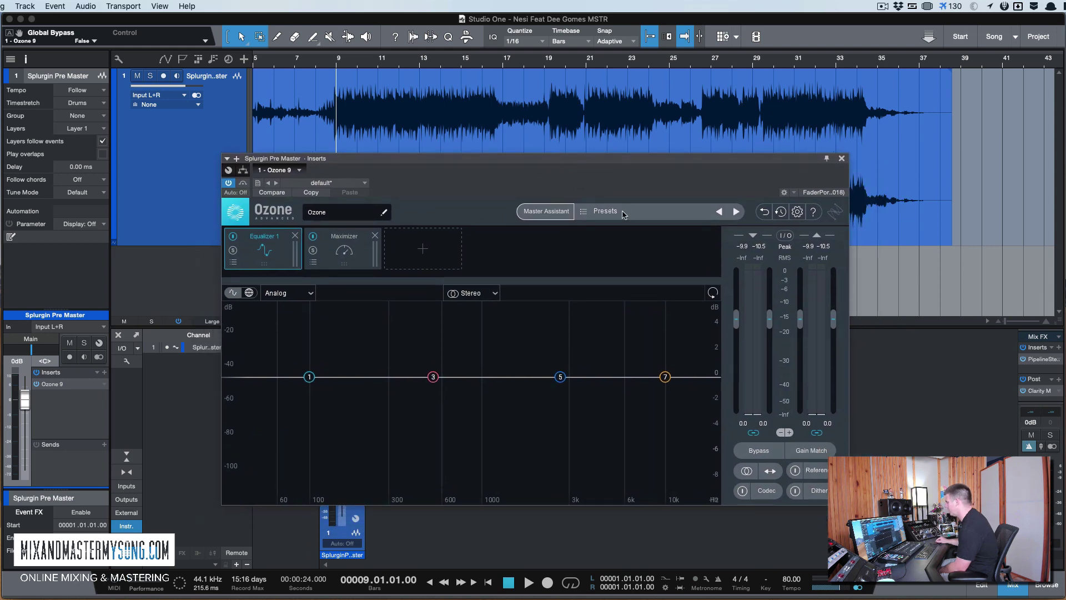
# Step: Start the Master Assistant with Modern modules, Manual loudness at Medium intensity and Streaming as the destination
pyautogui.click(538, 211)
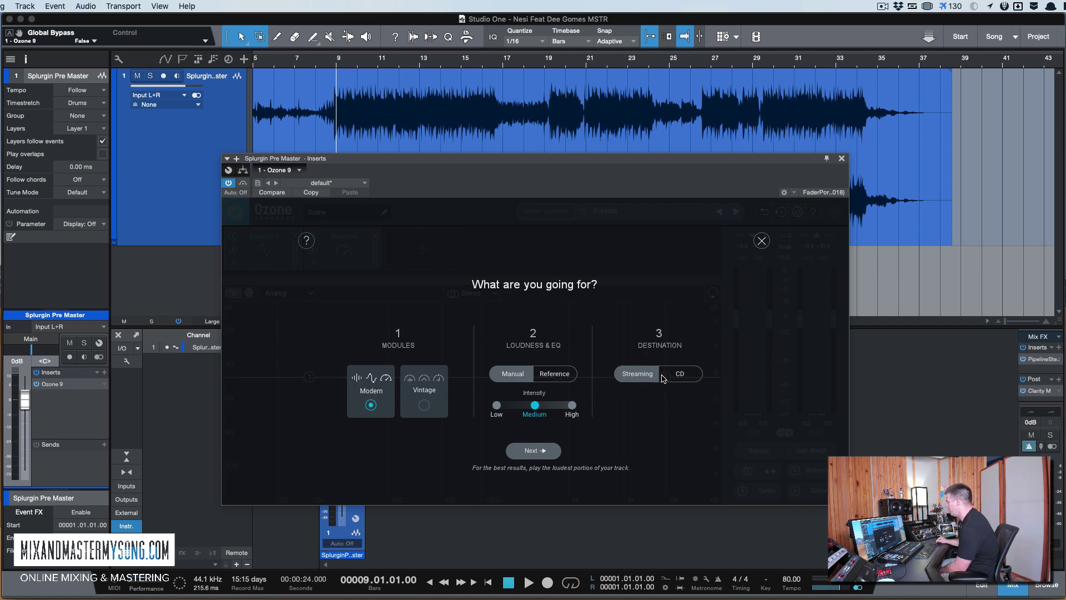
pyautogui.click(634, 376)
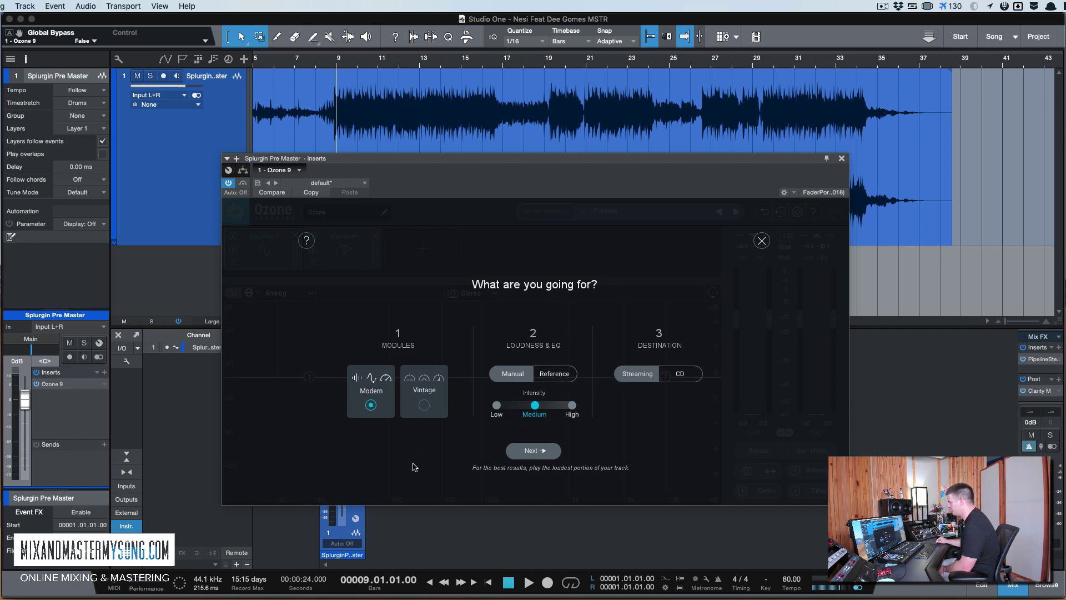
pyautogui.click(530, 452)
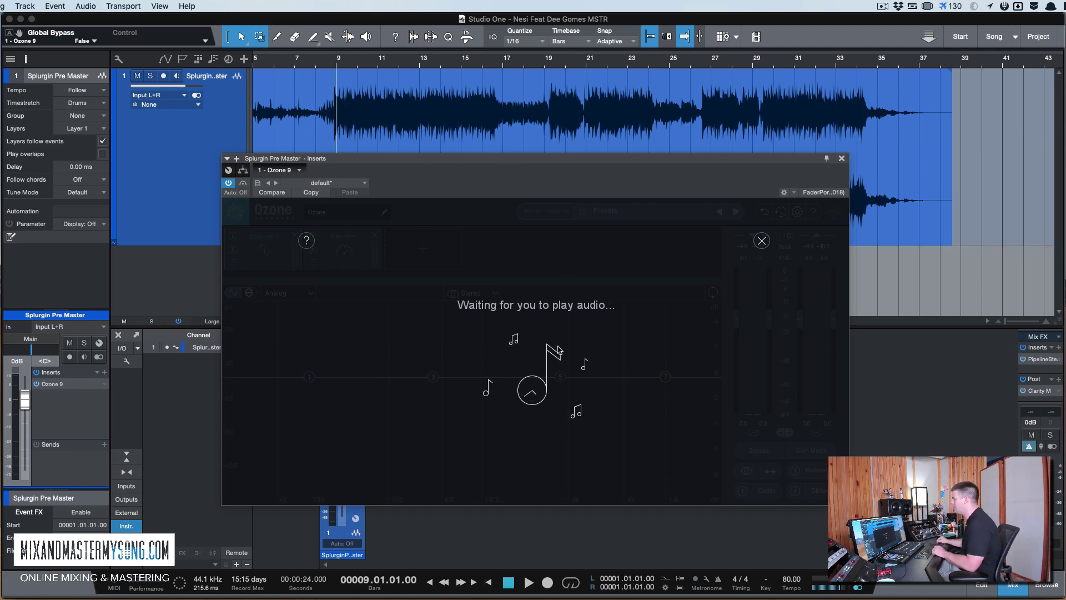
# Step: Play the loud section from bar 9 for the Master Assistant to analyze, accept its suggestion and stop playback
pyautogui.press('space')
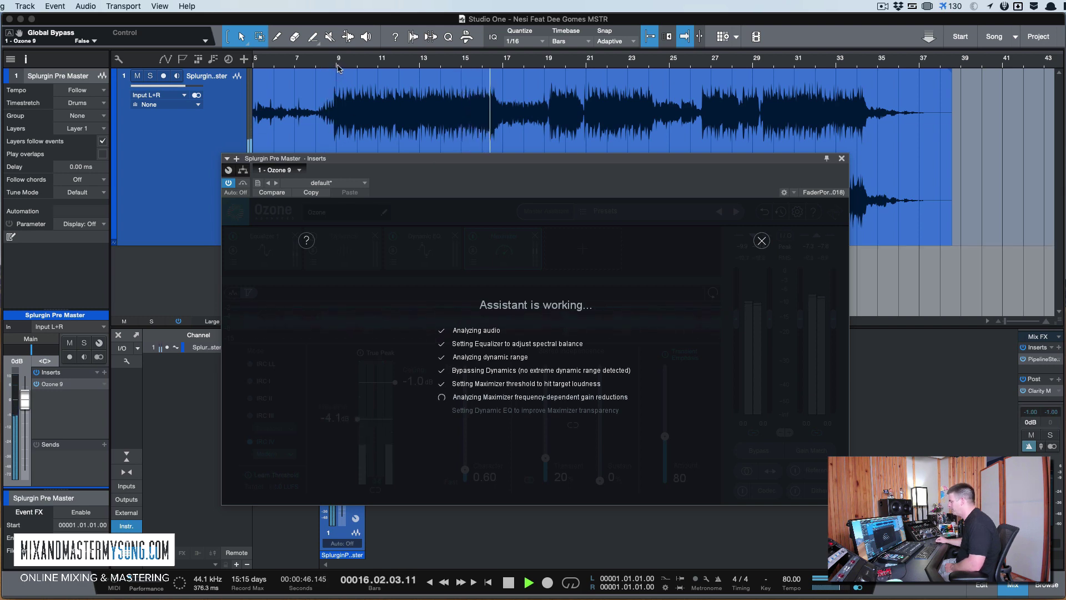
pyautogui.click(337, 67)
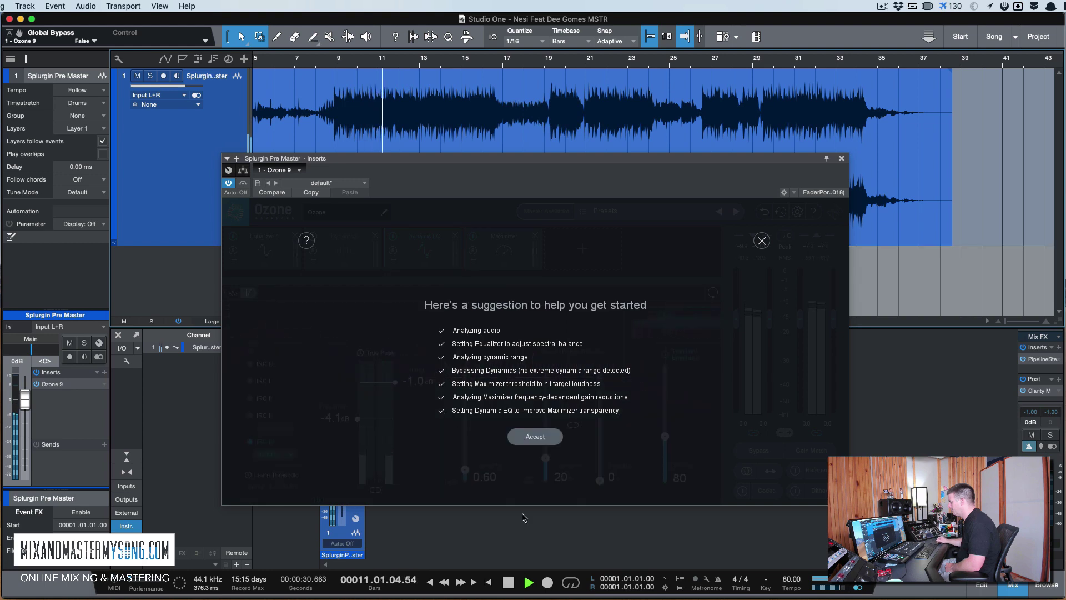
pyautogui.click(536, 438)
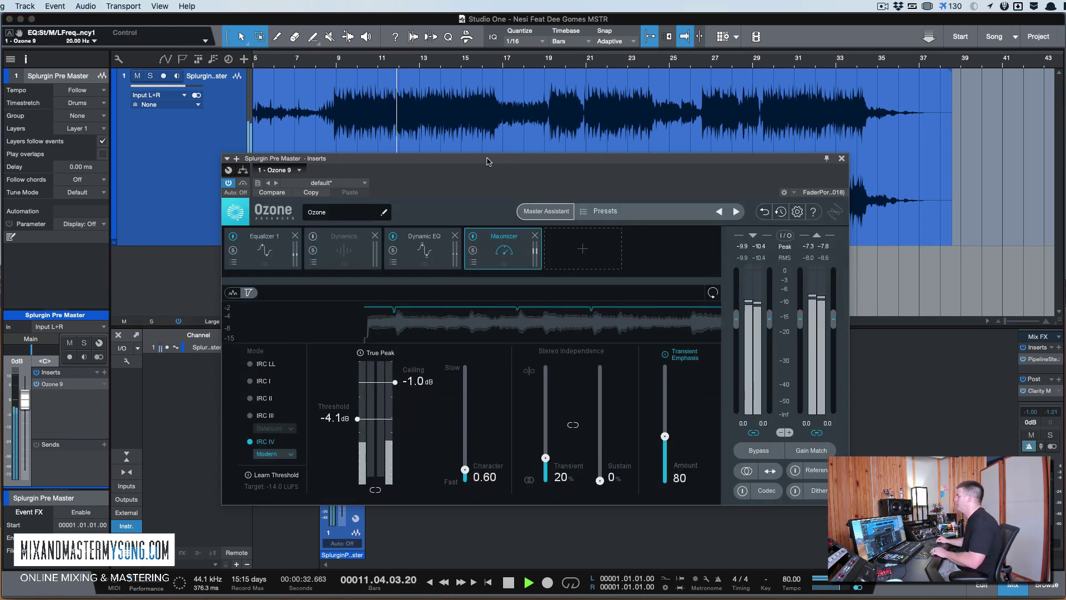
pyautogui.press('space')
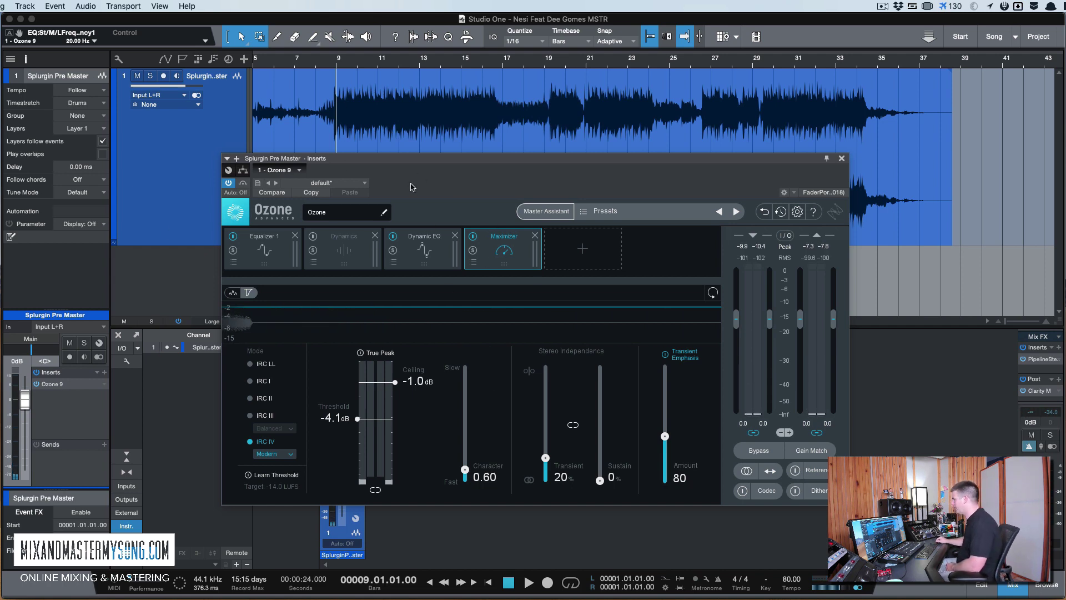
# Step: Look through the suggested modules and remove the Dynamics module from the Ozone chain
pyautogui.moveTo(422, 163); pyautogui.dragTo(434, 258)
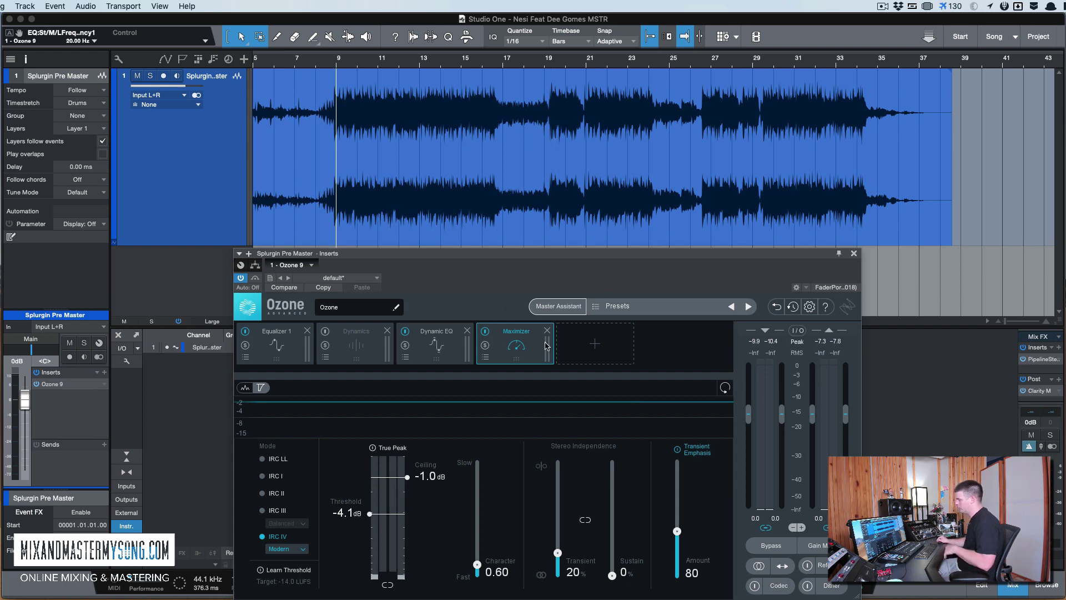
pyautogui.moveTo(488, 257); pyautogui.dragTo(504, 125)
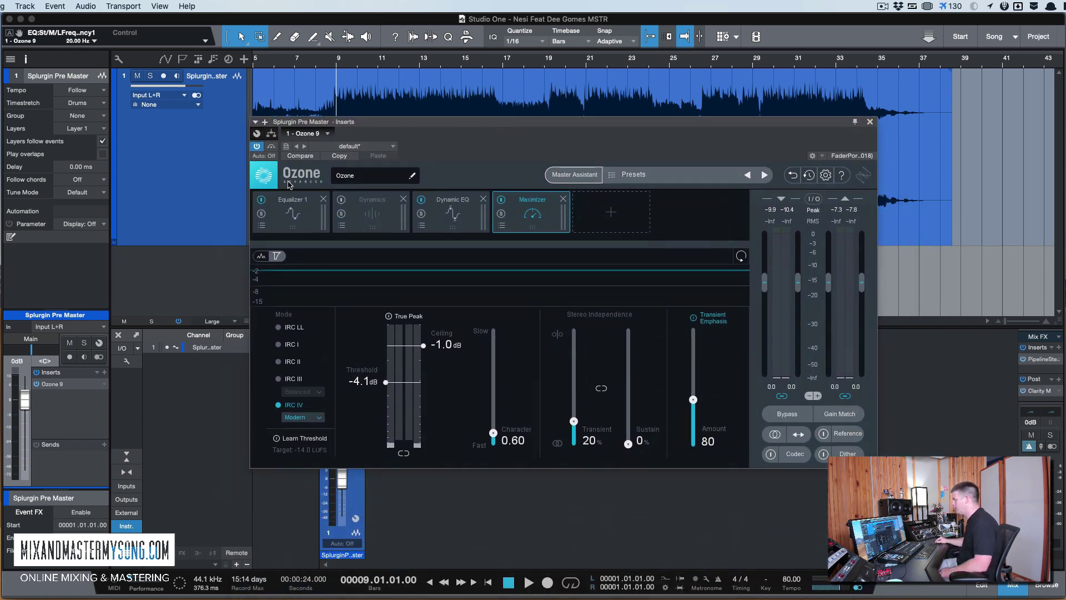
pyautogui.click(294, 208)
pyautogui.click(370, 225)
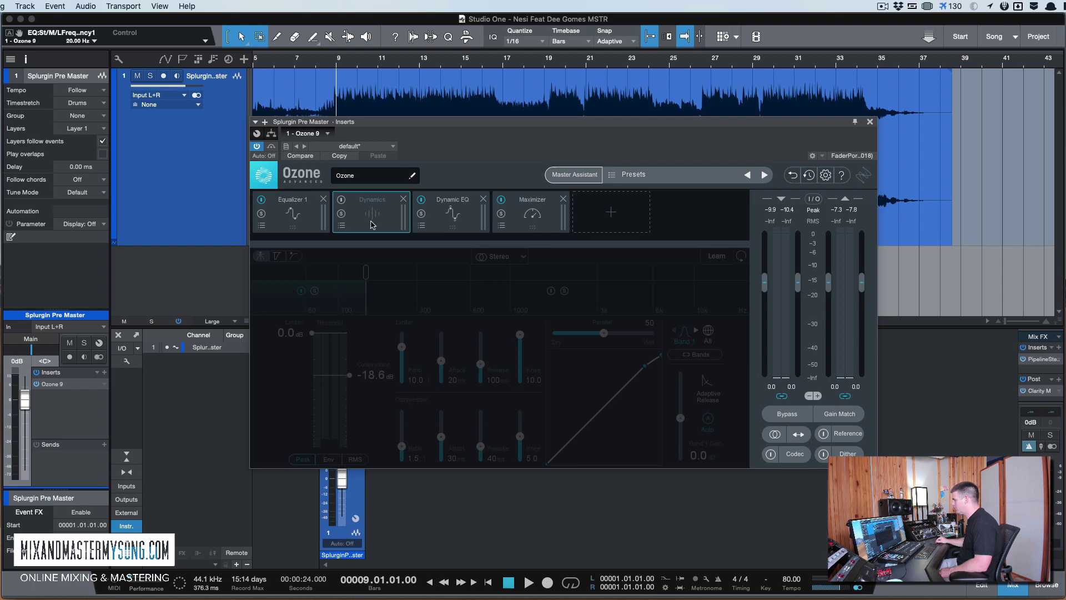
pyautogui.click(473, 217)
pyautogui.click(404, 206)
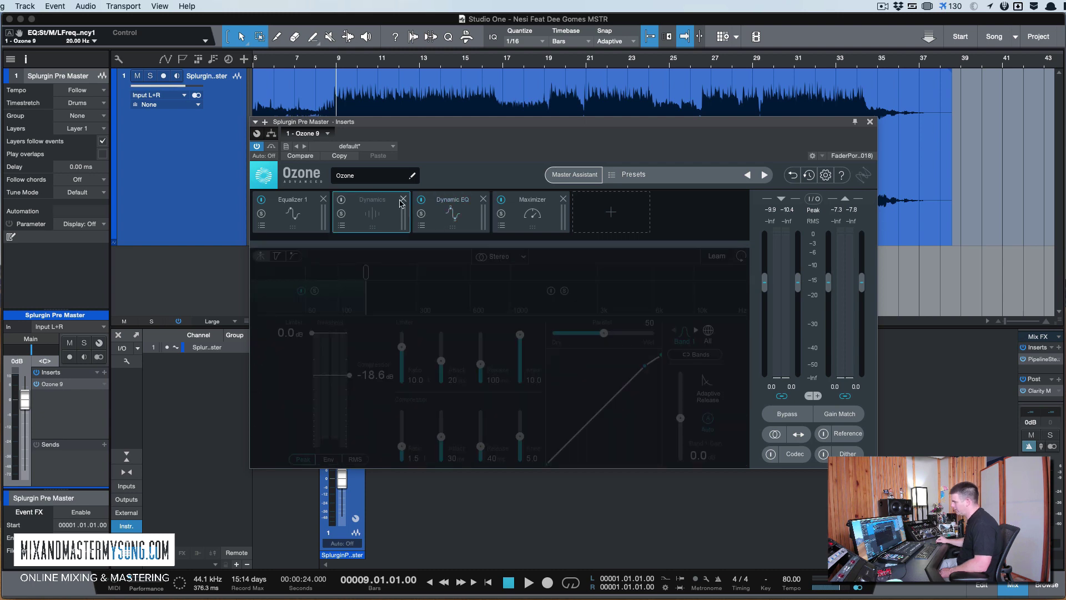
pyautogui.click(404, 199)
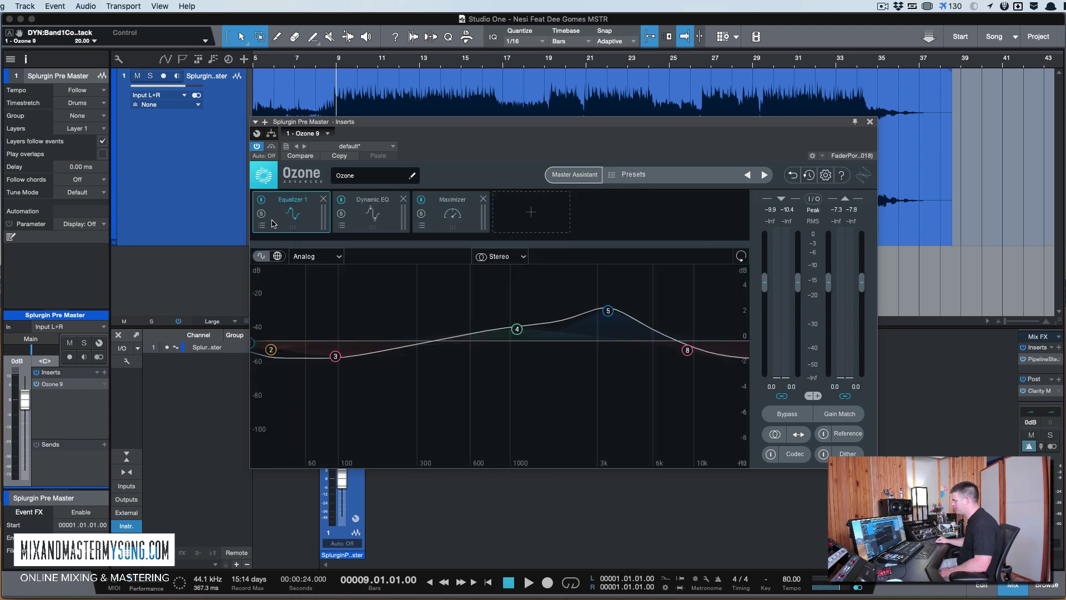
# Step: Remove the Maximizer module from the chain and bring up the Equalizer 1 curve
pyautogui.click(429, 216)
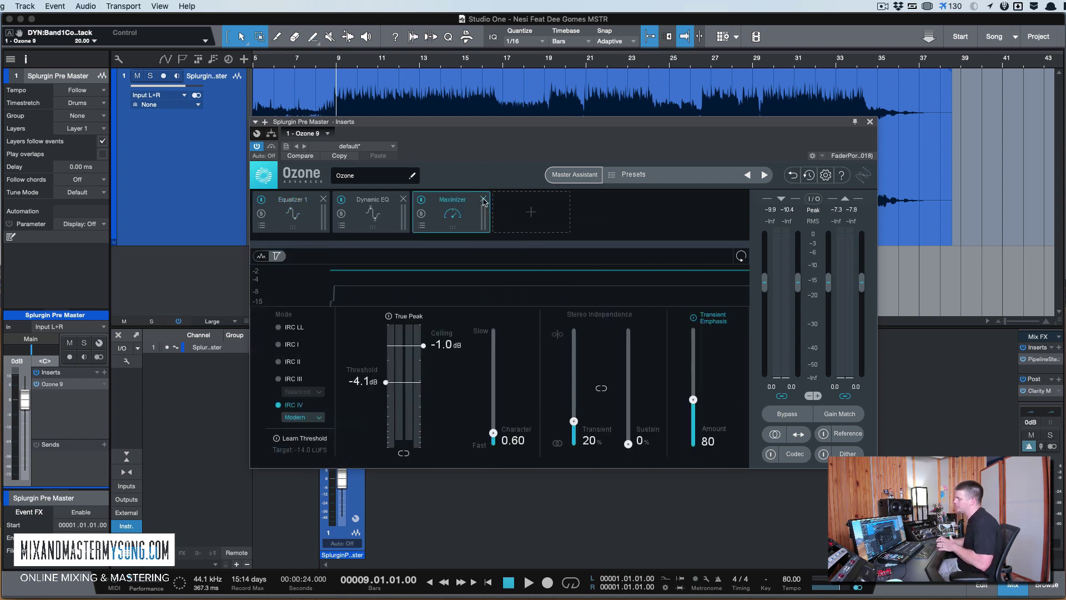
pyautogui.click(484, 200)
pyautogui.click(307, 221)
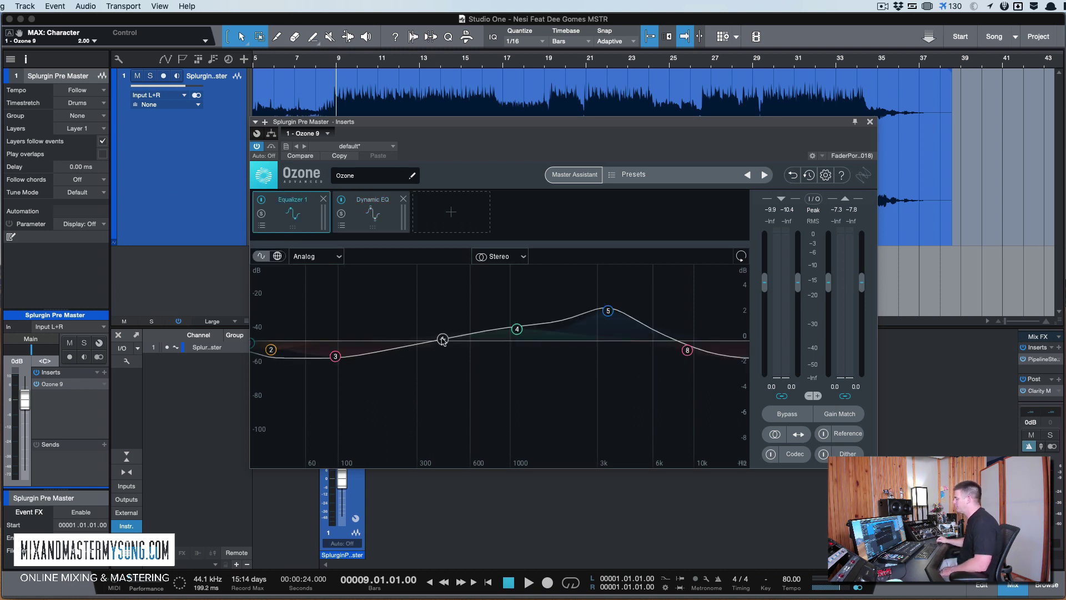
pyautogui.moveTo(537, 132); pyautogui.dragTo(488, 151)
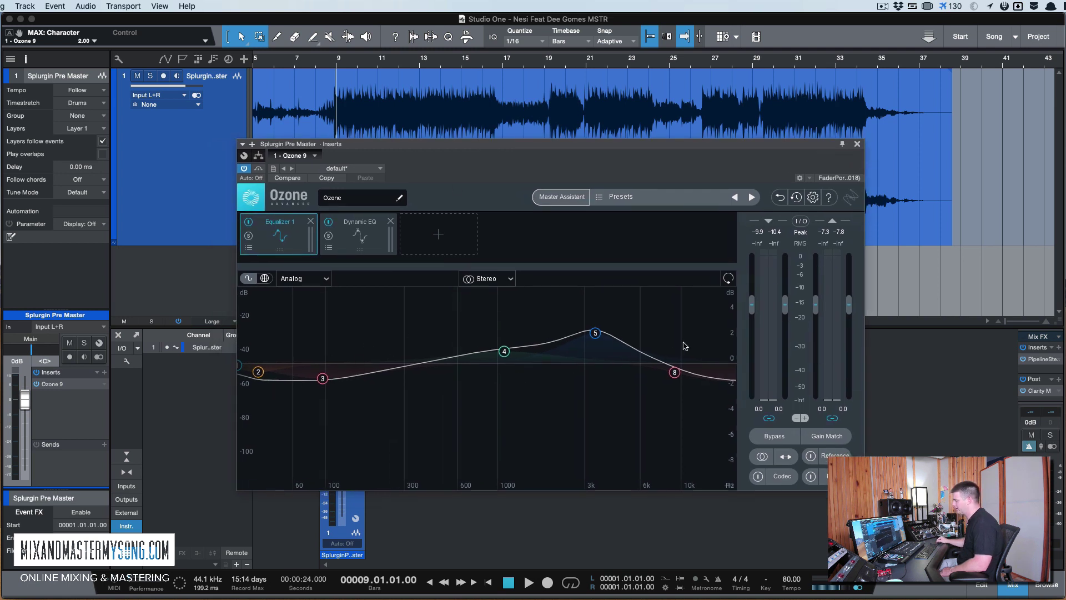
pyautogui.moveTo(562, 146); pyautogui.dragTo(552, 147)
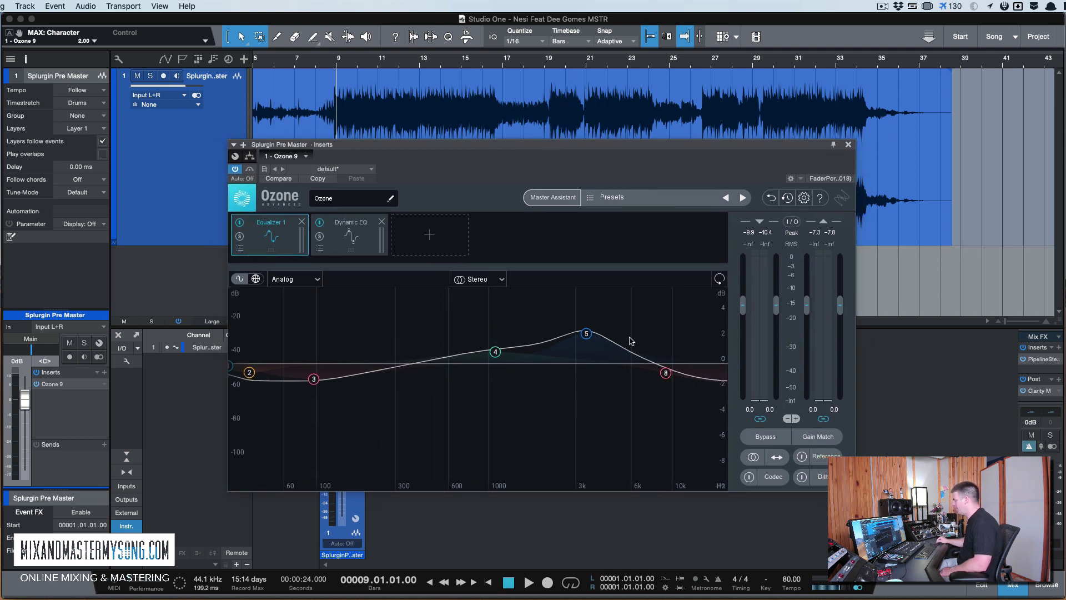
# Step: Enable Gain Match for Ozone's output
pyautogui.click(813, 439)
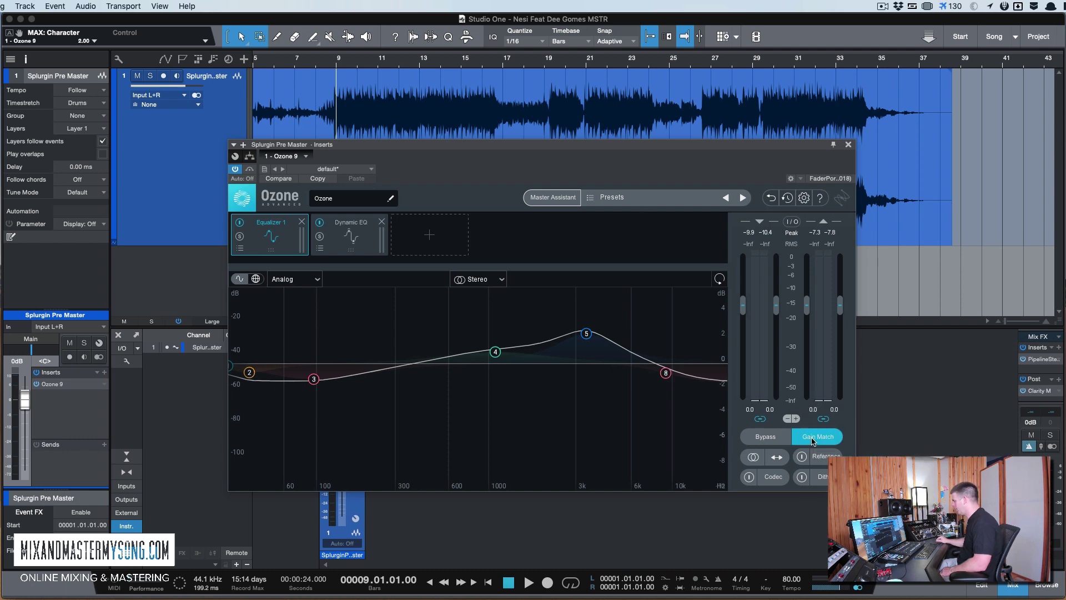
pyautogui.click(815, 440)
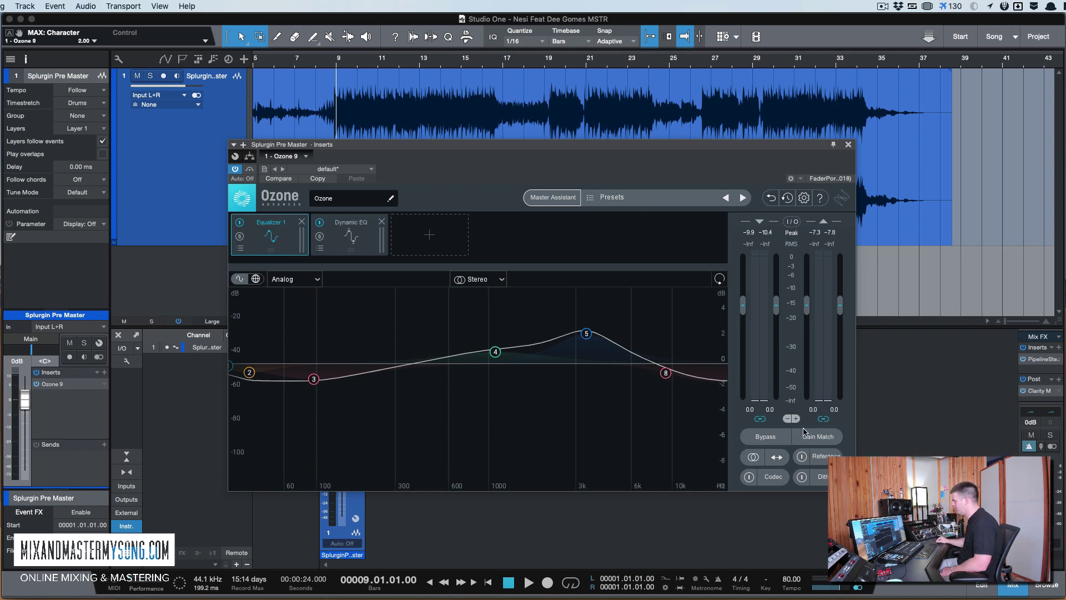
pyautogui.click(821, 440)
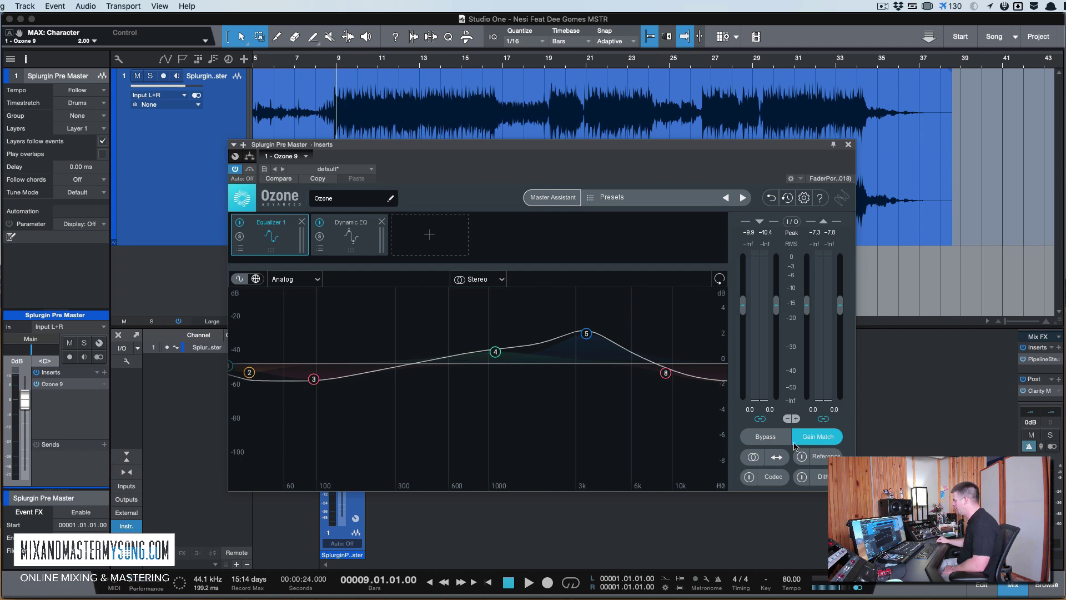
# Step: Toggle Ozone's global bypass and the Equalizer 1 module off and on to demonstrate before/after comparison
pyautogui.click(772, 440)
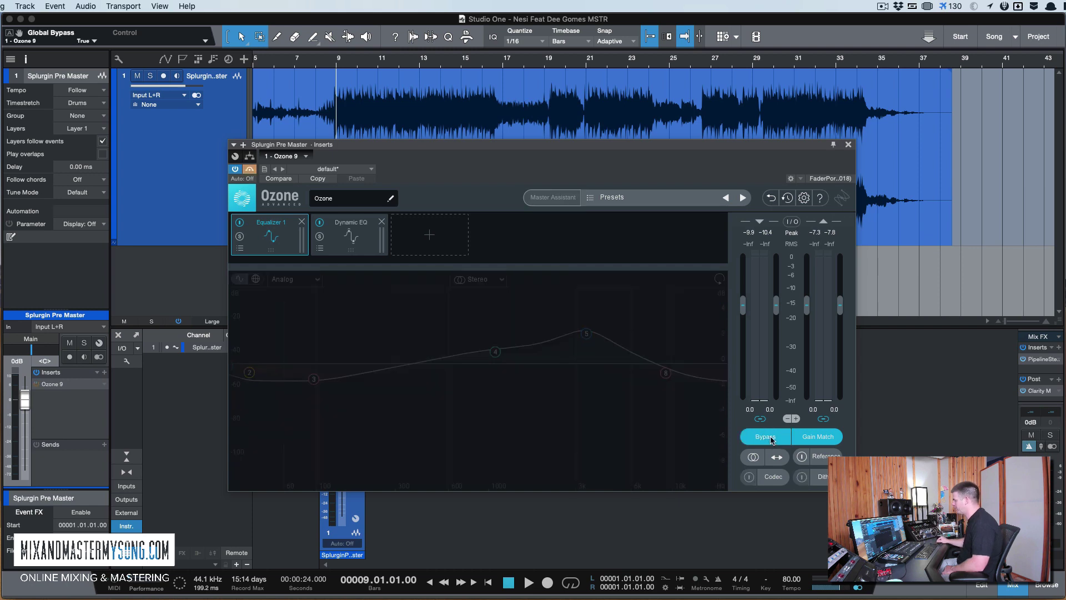
pyautogui.click(772, 439)
pyautogui.click(772, 440)
pyautogui.click(772, 440)
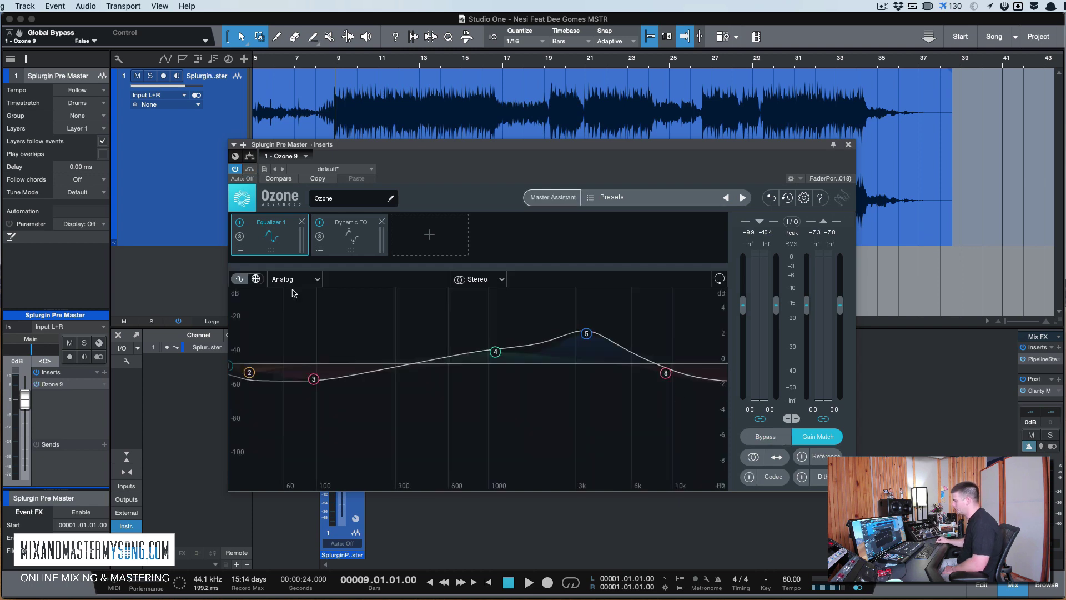
pyautogui.click(241, 224)
pyautogui.click(241, 223)
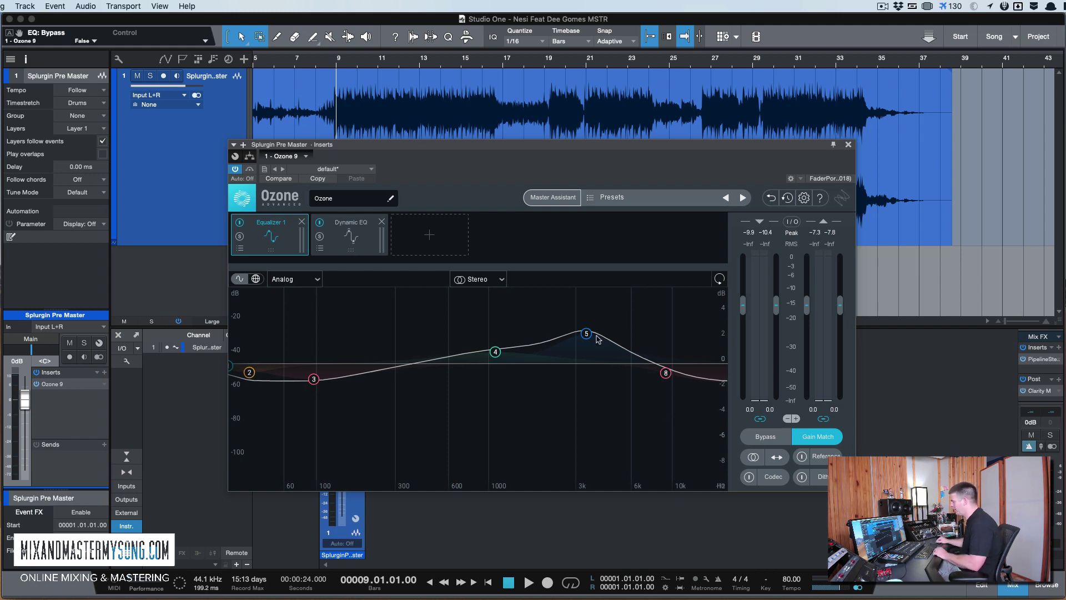
# Step: During playback, compare Equalizer 1's 3.4 kHz bell band off and on, and reduce its boost to about 1 dB
pyautogui.moveTo(484, 142); pyautogui.dragTo(484, 141)
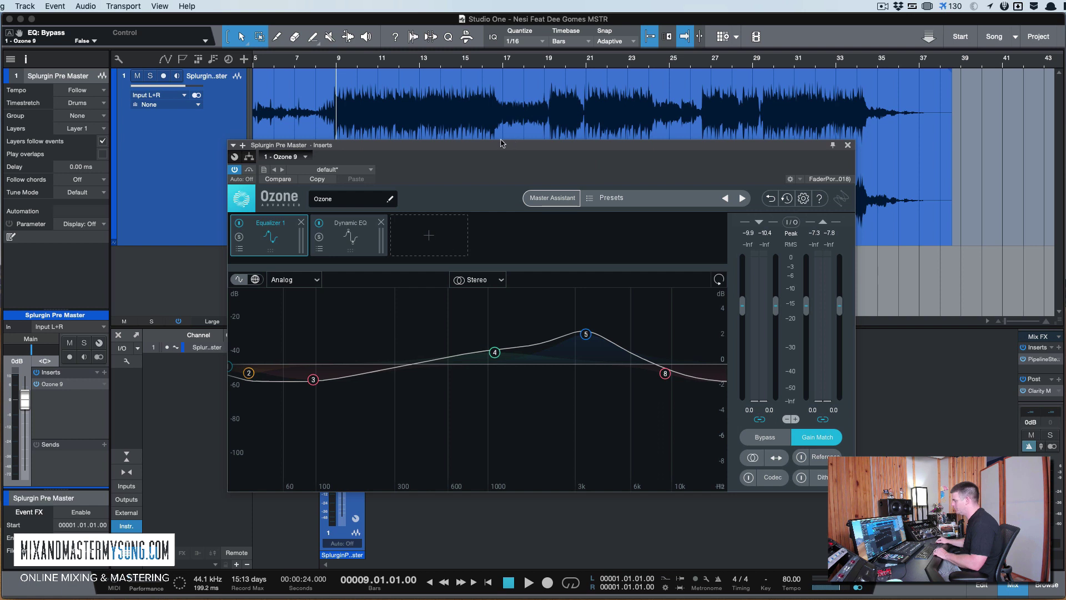
pyautogui.press('space')
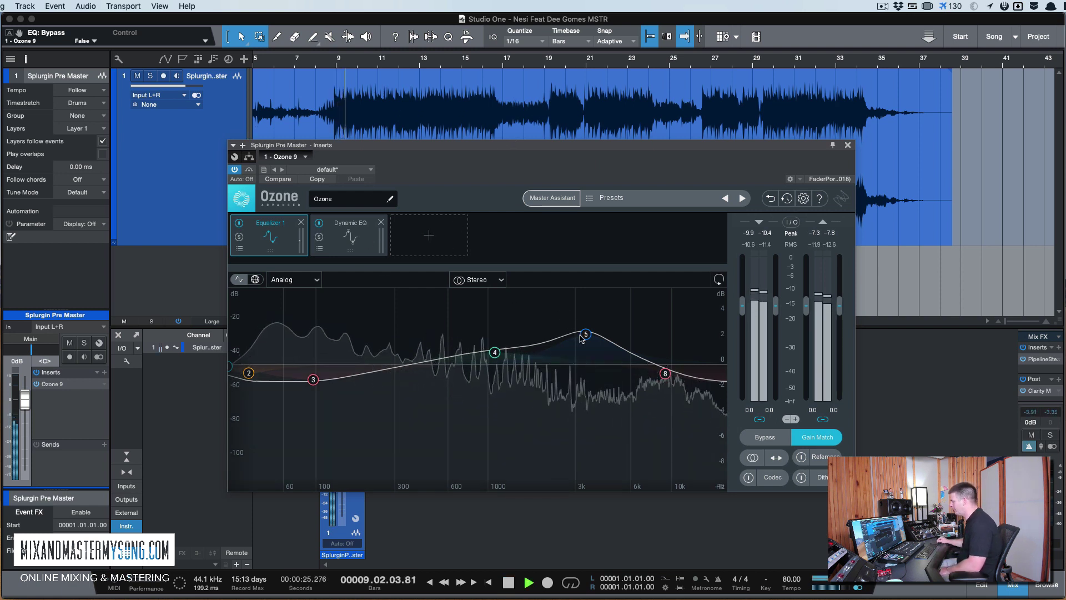
pyautogui.moveTo(584, 335)
pyautogui.click(620, 300)
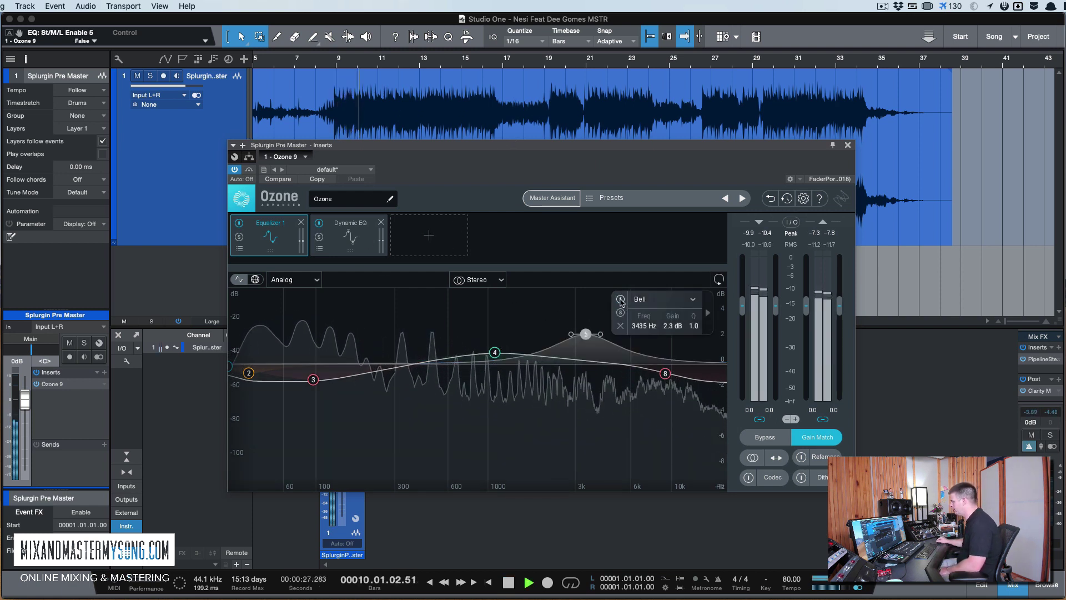
pyautogui.click(620, 300)
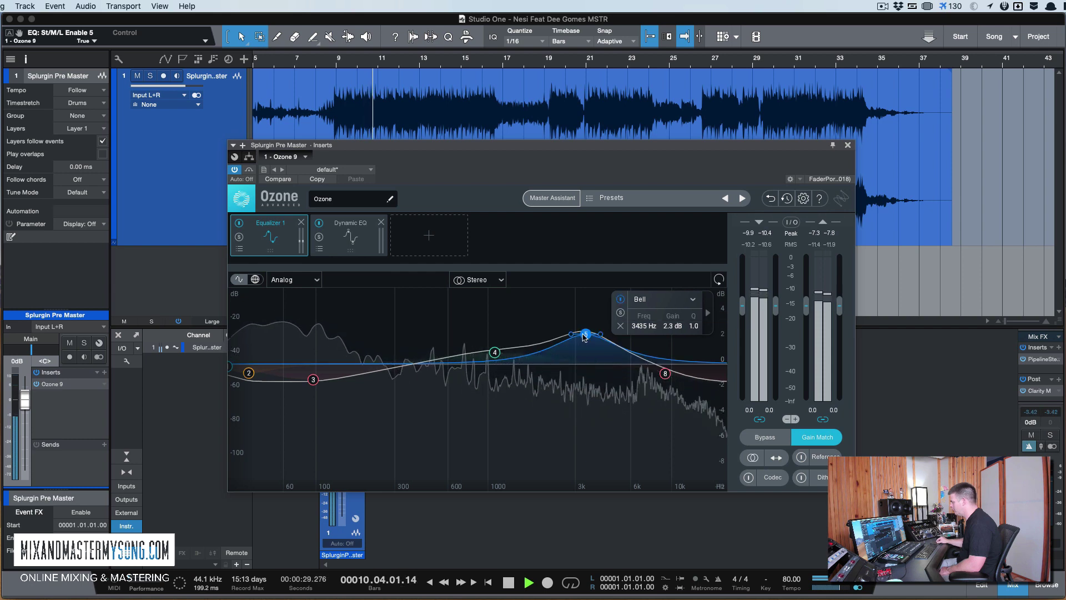
pyautogui.moveTo(586, 334); pyautogui.dragTo(586, 350)
pyautogui.scroll(-5, 599, 350)
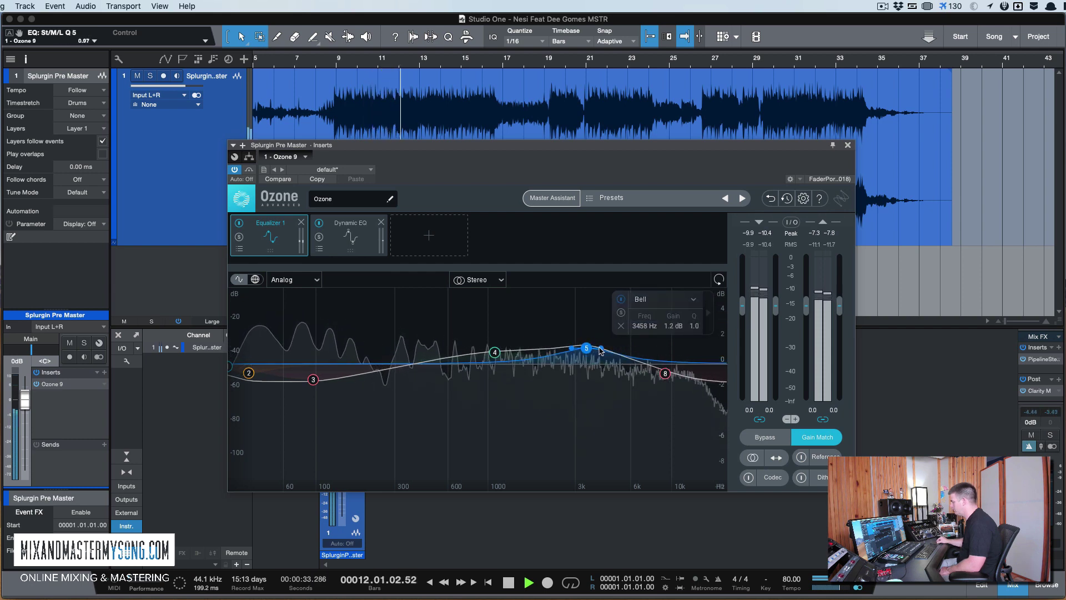
pyautogui.moveTo(586, 348); pyautogui.dragTo(586, 351)
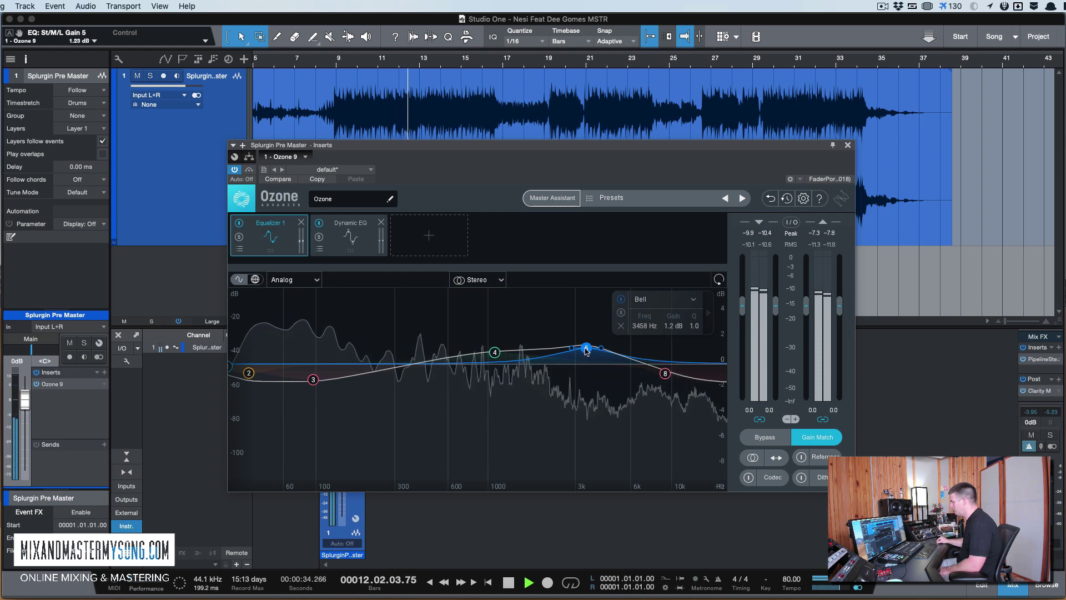
# Step: Compare the 9270 Hz high shelf band of Equalizer 1 off and on, and delete the band
pyautogui.click(665, 372)
pyautogui.click(623, 314)
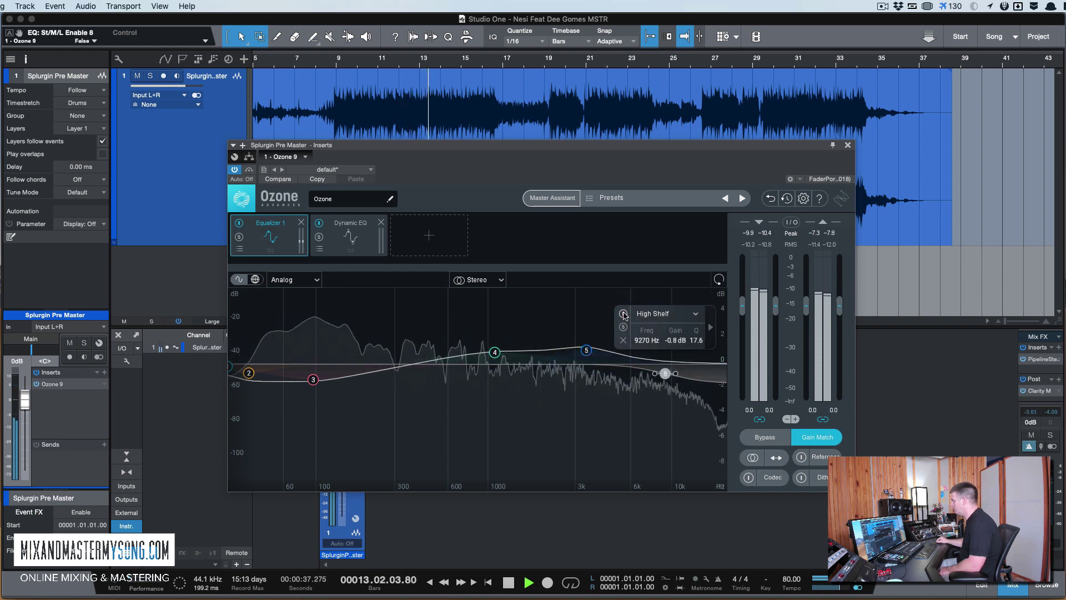
pyautogui.click(623, 314)
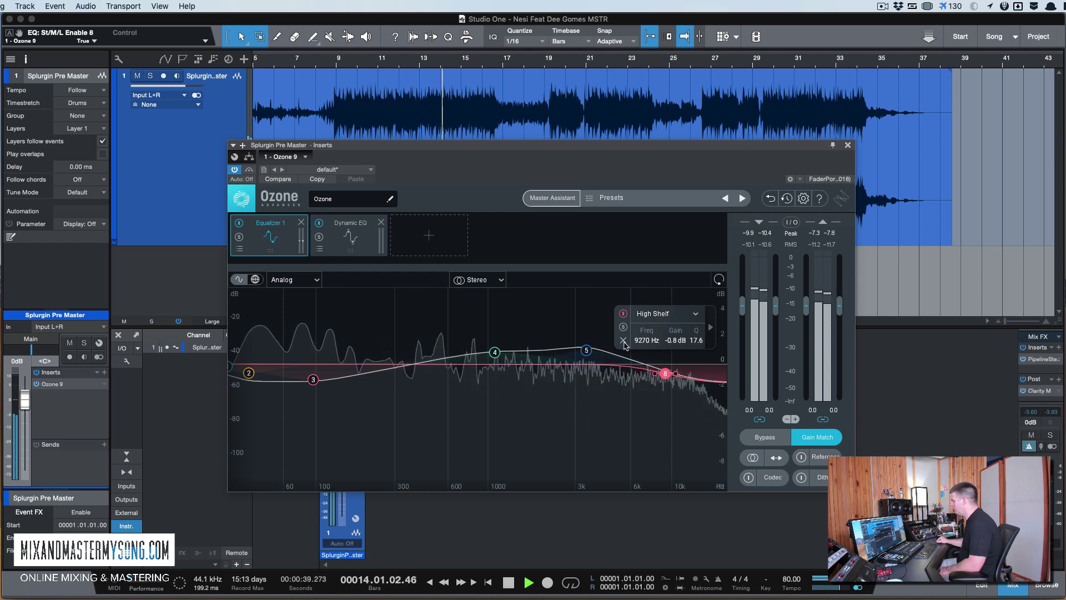
# Step: Audition the 97 Hz cut bypassed and delete all of Equalizer 1's low-frequency bands, leaving only bands 4 and 5
pyautogui.click(313, 379)
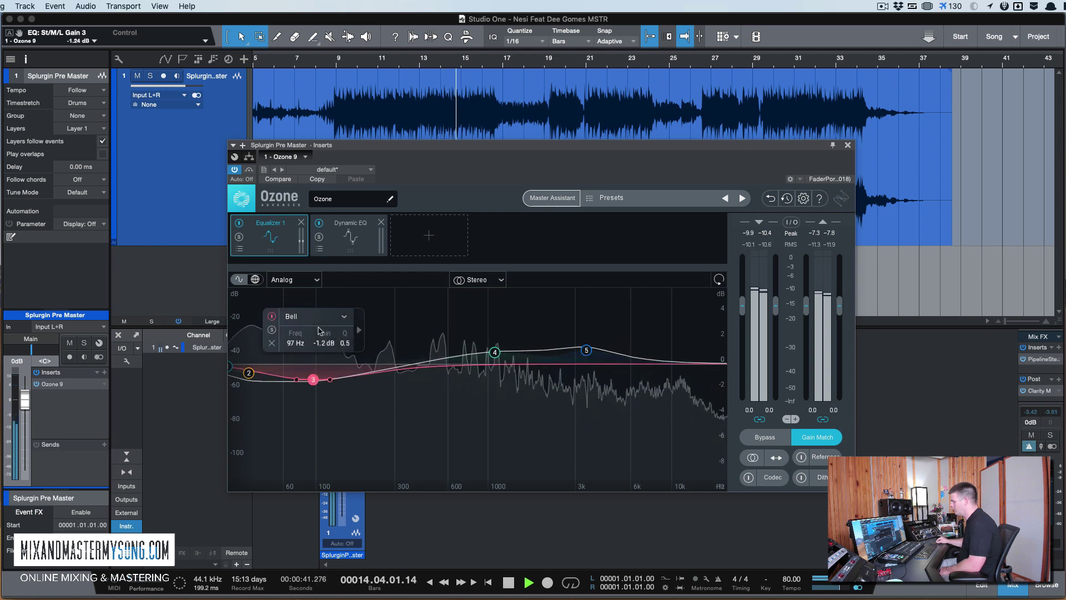
pyautogui.click(272, 317)
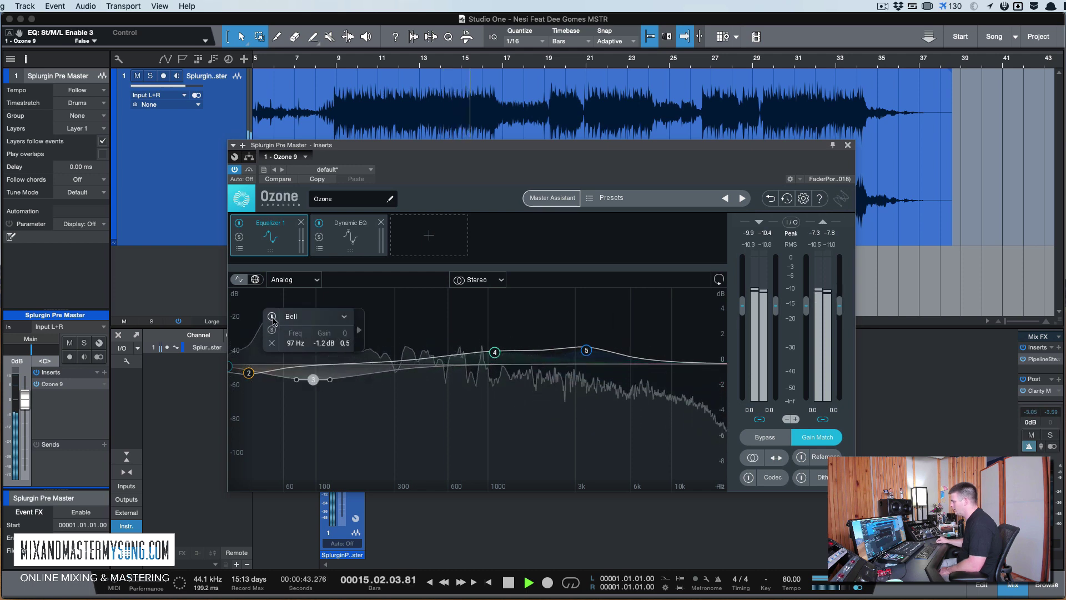
pyautogui.click(248, 373)
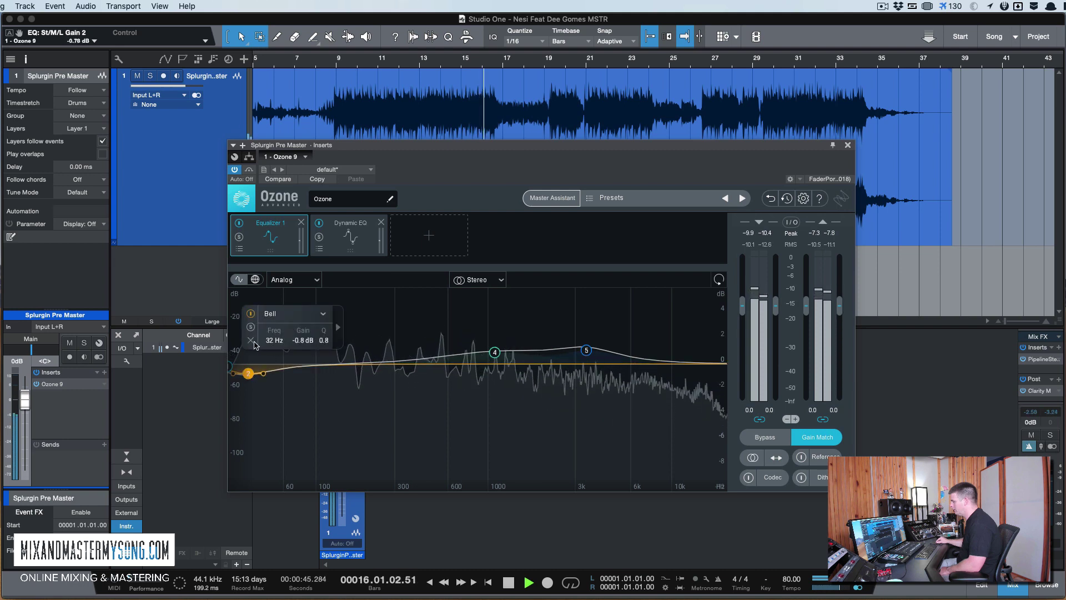
pyautogui.click(251, 340)
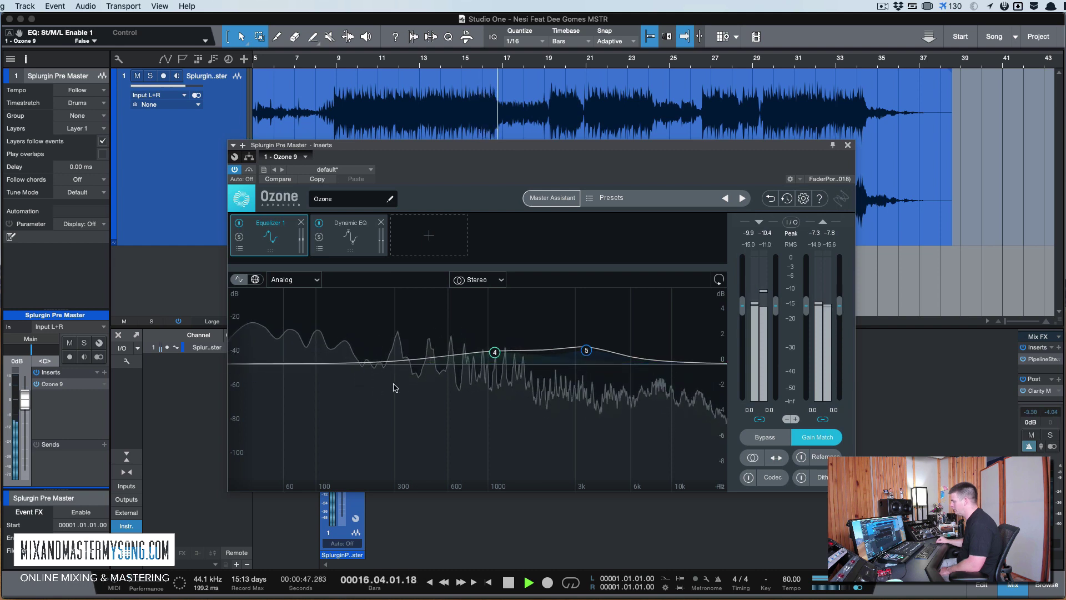
# Step: Compare the 1098 Hz bell band off and on, lower its gain to 0.8 dB, and stop playback
pyautogui.click(494, 352)
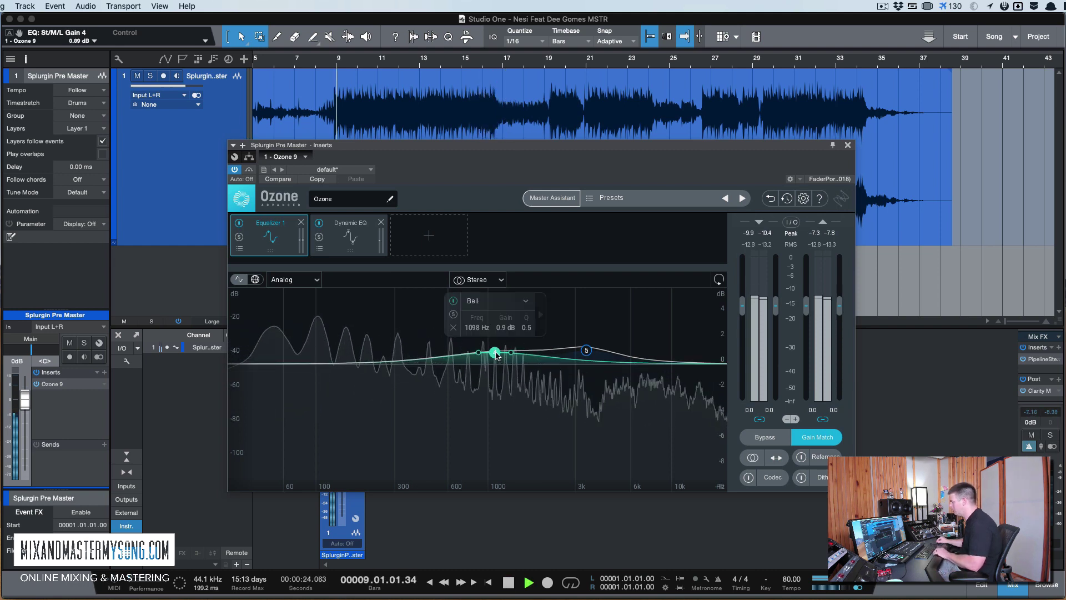
pyautogui.click(453, 302)
pyautogui.click(454, 302)
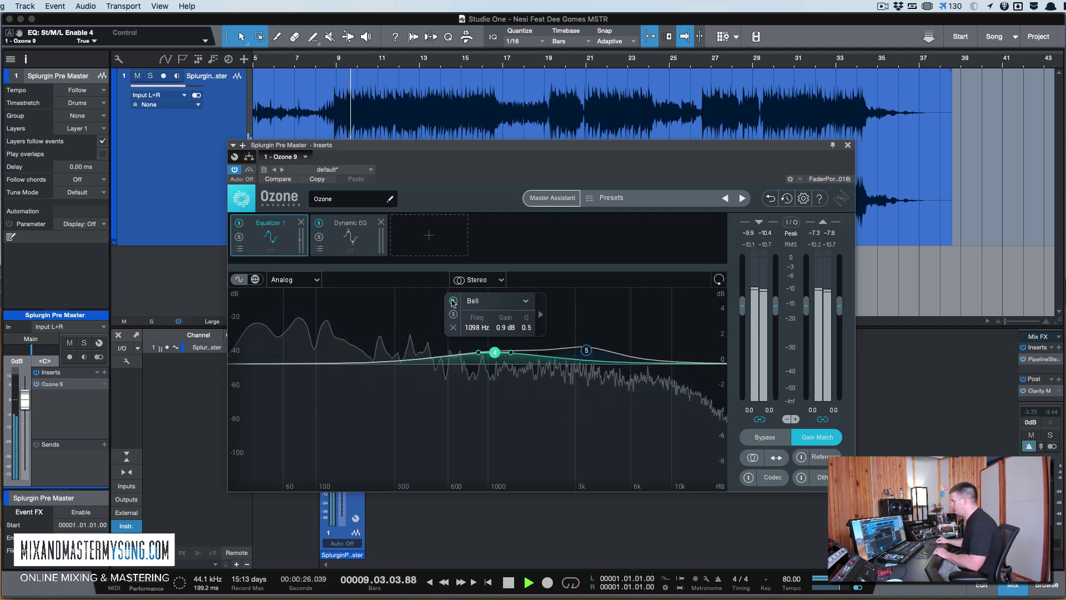
pyautogui.moveTo(495, 352); pyautogui.dragTo(495, 355)
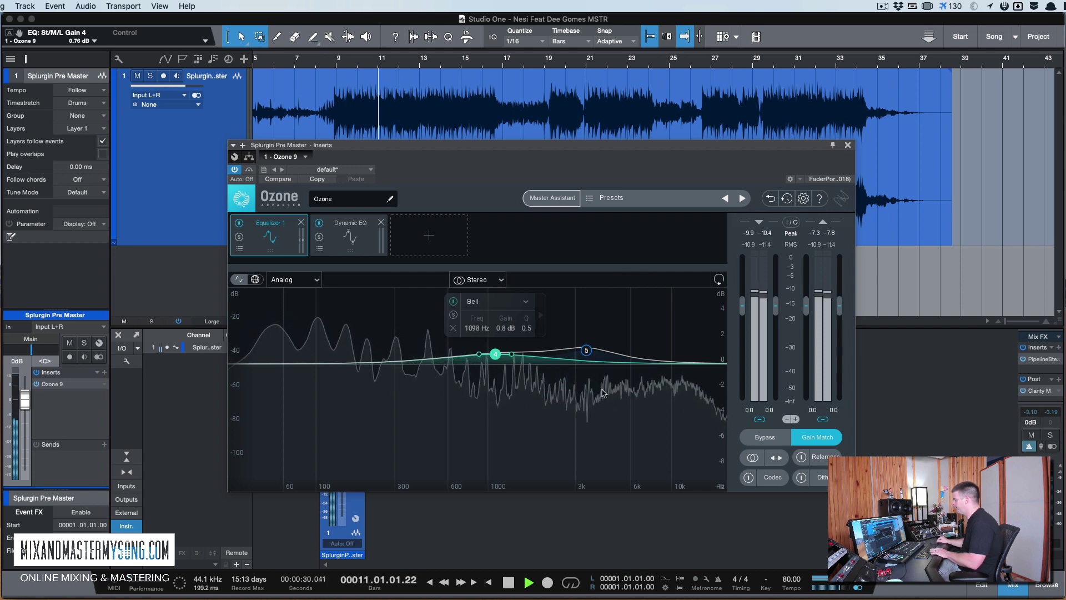
pyautogui.press('space')
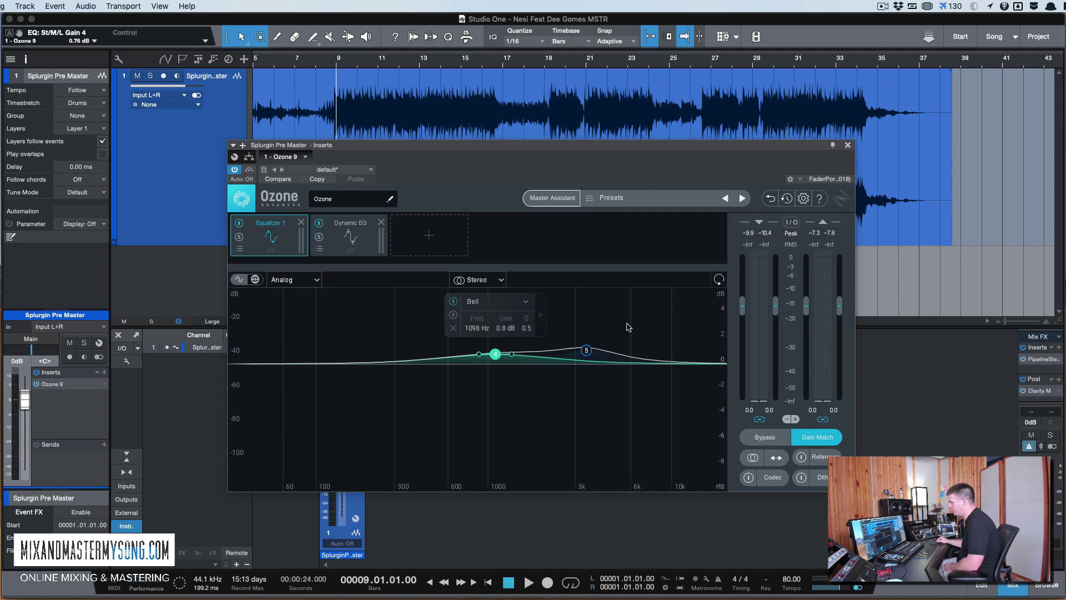
# Step: Play the track through the Dynamic EQ and solo its 222 Hz, 331 Hz and 5759 Hz bands in turn
pyautogui.click(364, 241)
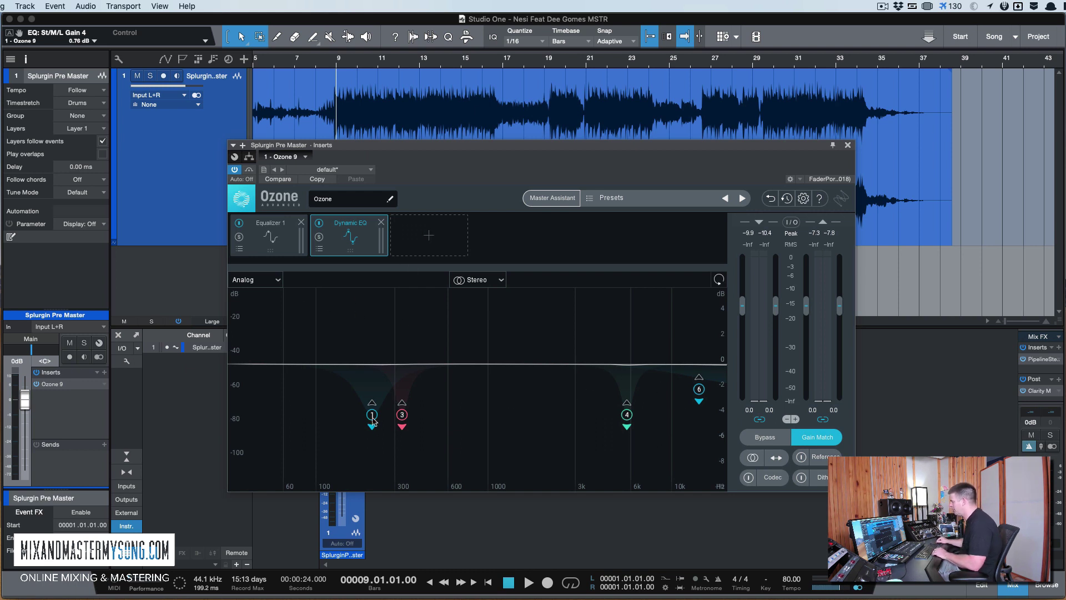
pyautogui.press('space')
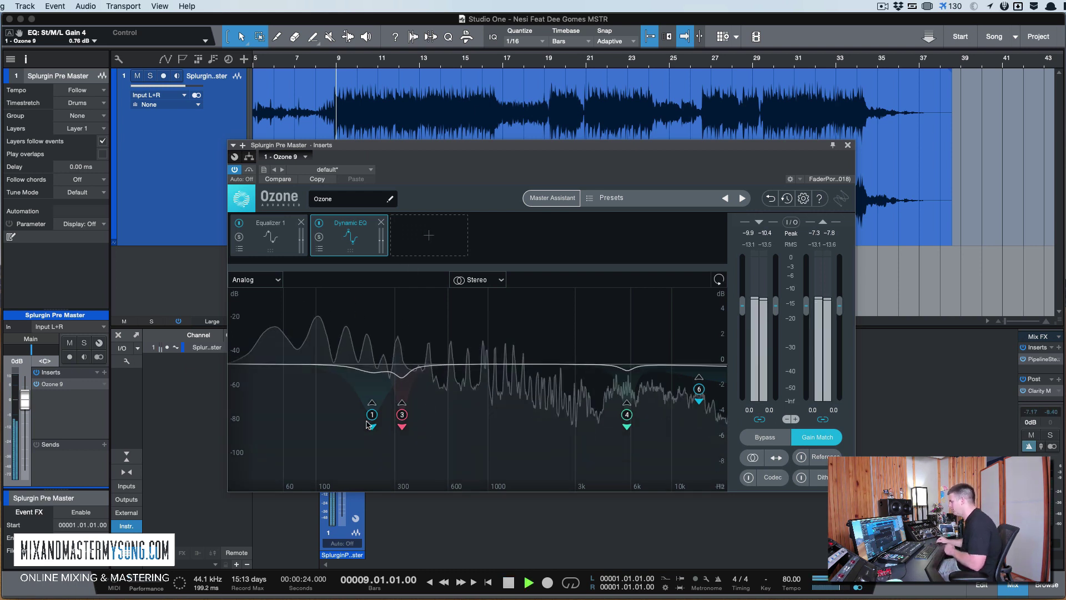
pyautogui.click(372, 414)
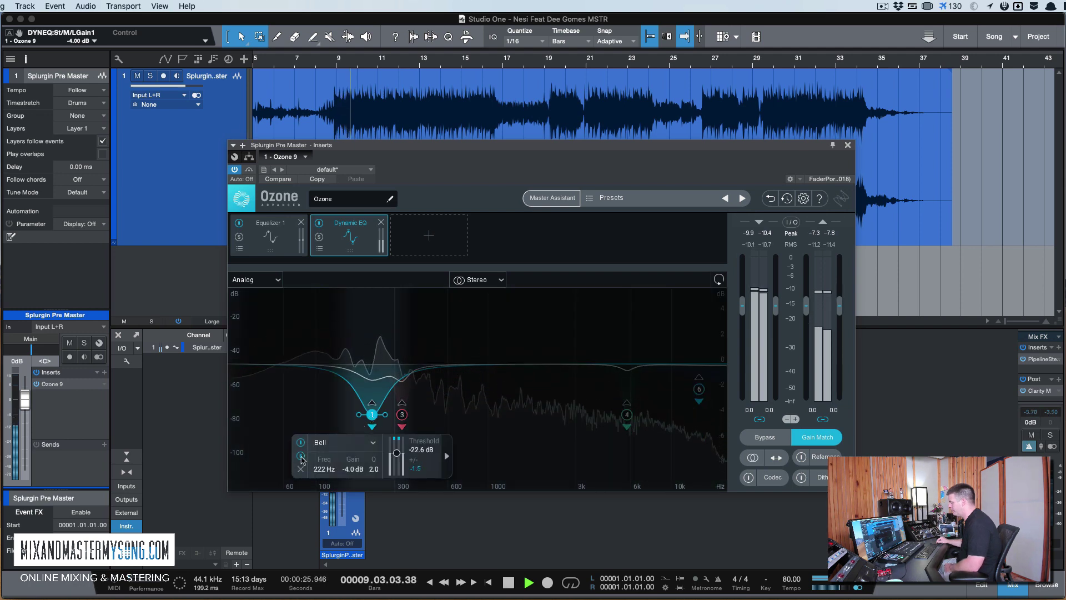
pyautogui.click(301, 457)
pyautogui.click(403, 415)
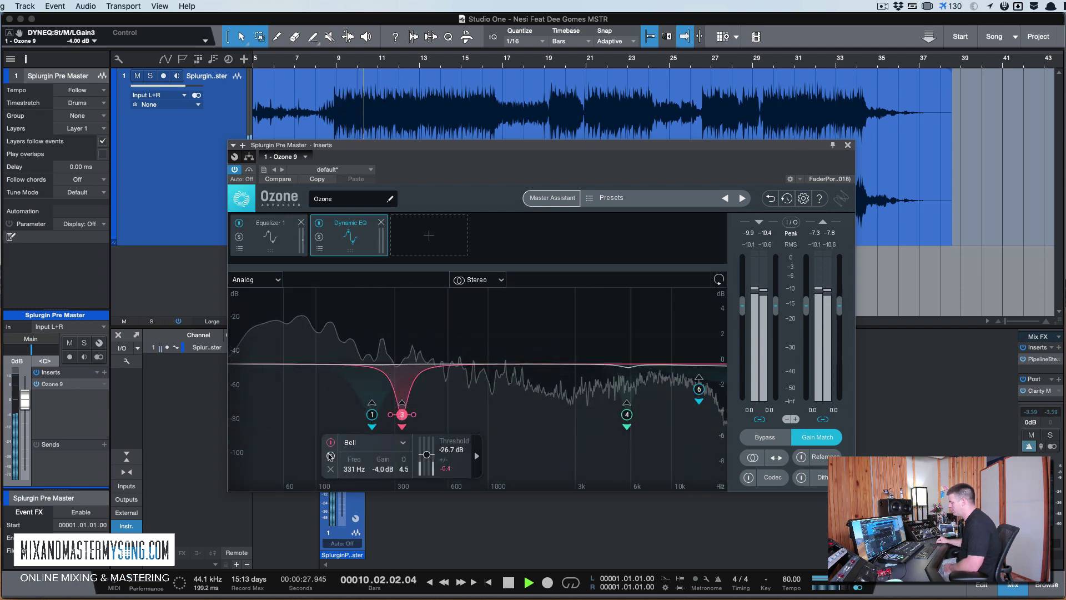
pyautogui.click(331, 457)
pyautogui.click(330, 456)
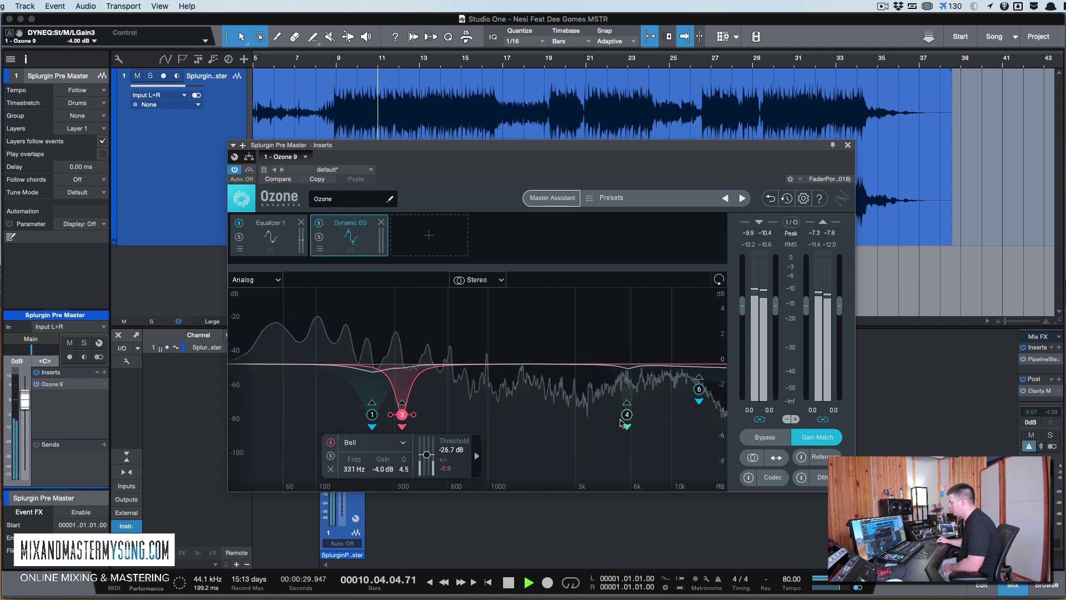
pyautogui.click(627, 414)
pyautogui.click(557, 457)
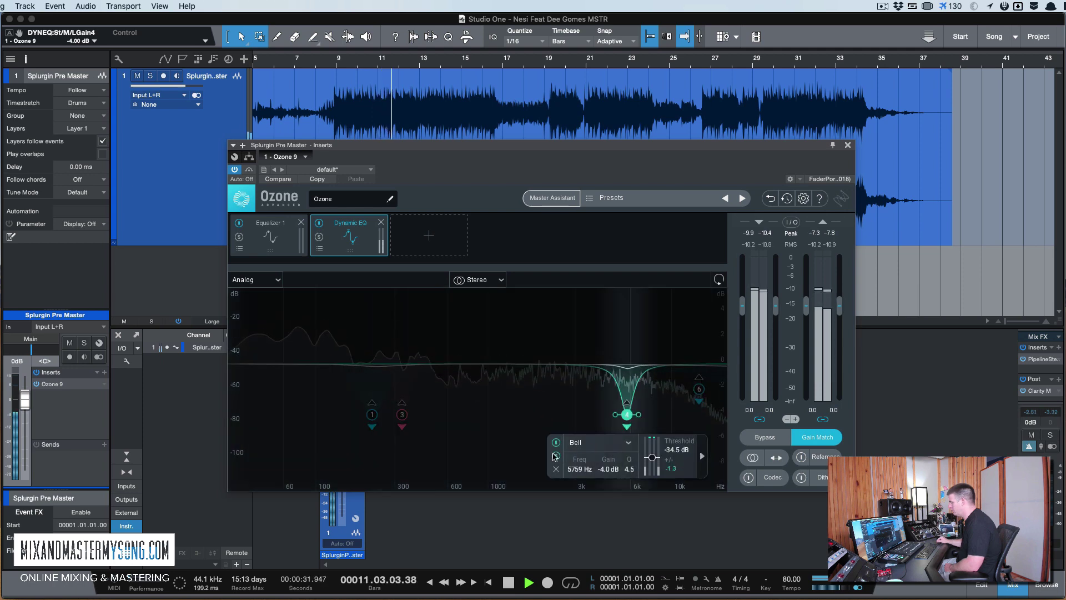
pyautogui.click(557, 457)
# Step: Bypass and re-enable the Dynamic EQ module twice to compare the sound with and without it
pyautogui.click(319, 222)
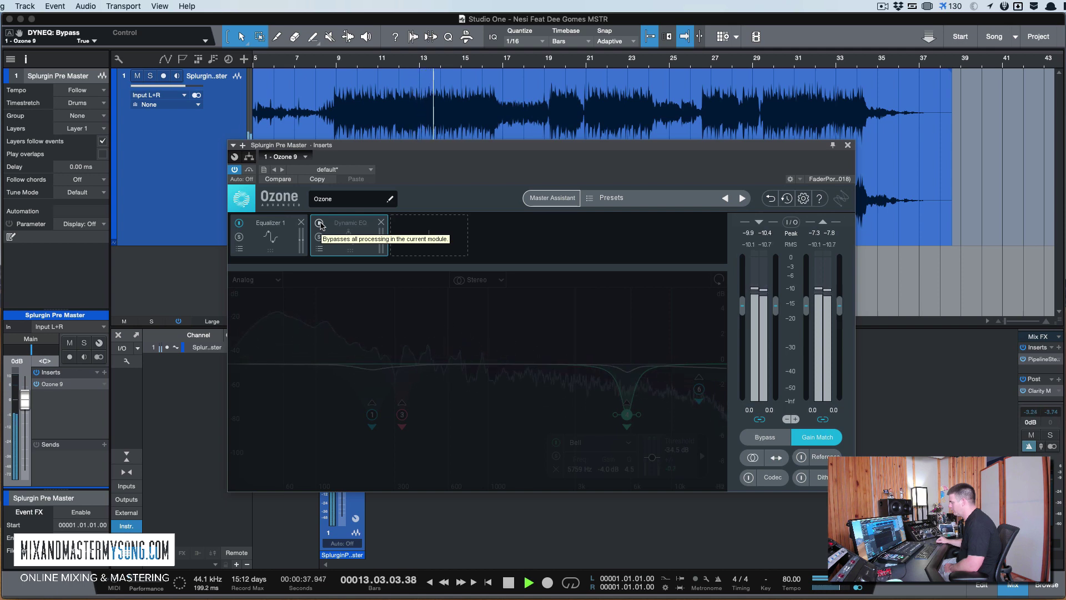
pyautogui.click(319, 223)
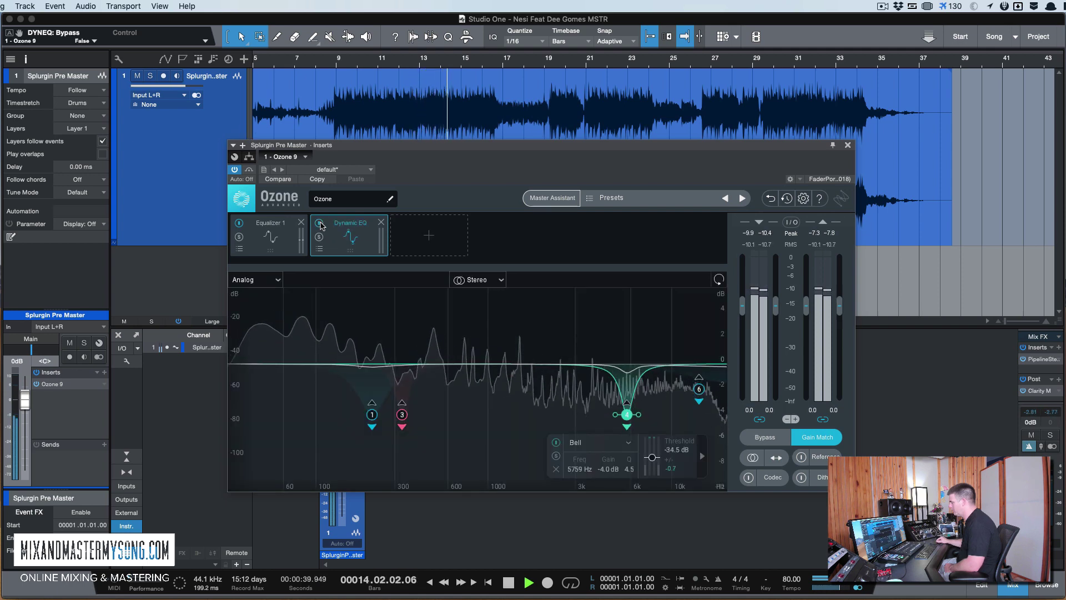
pyautogui.click(320, 223)
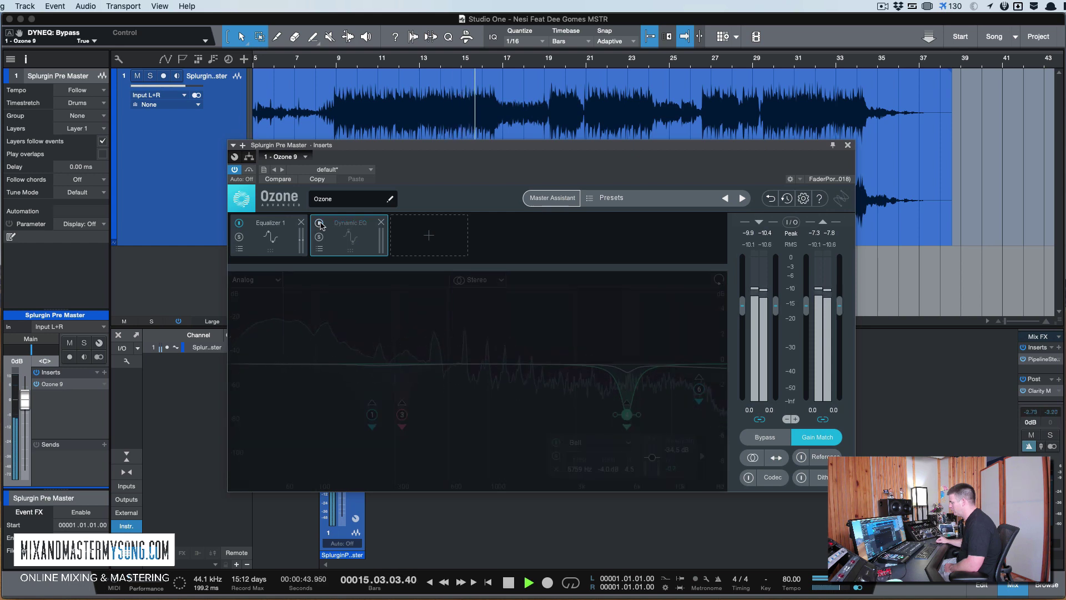
pyautogui.click(319, 224)
# Step: Audition the Dynamic EQ's 331 Hz band in solo and delete that band
pyautogui.click(402, 415)
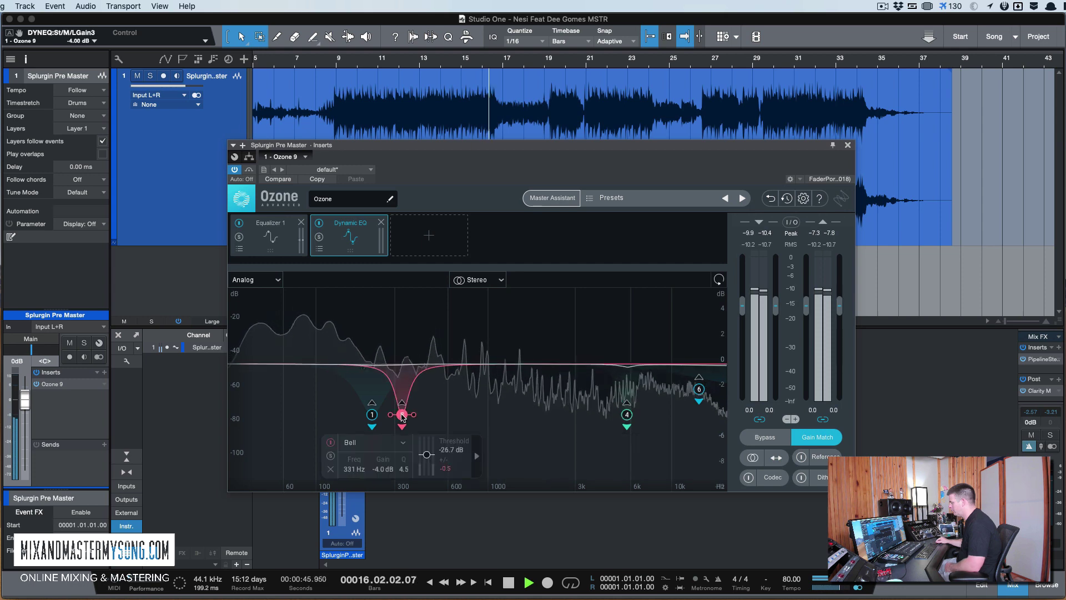
pyautogui.click(331, 456)
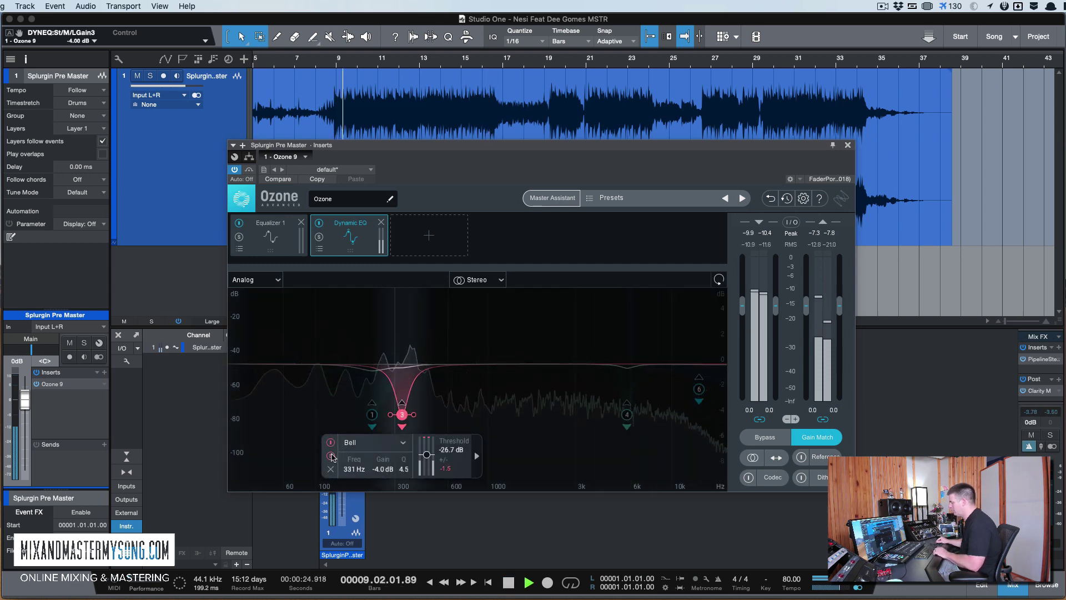
pyautogui.click(331, 456)
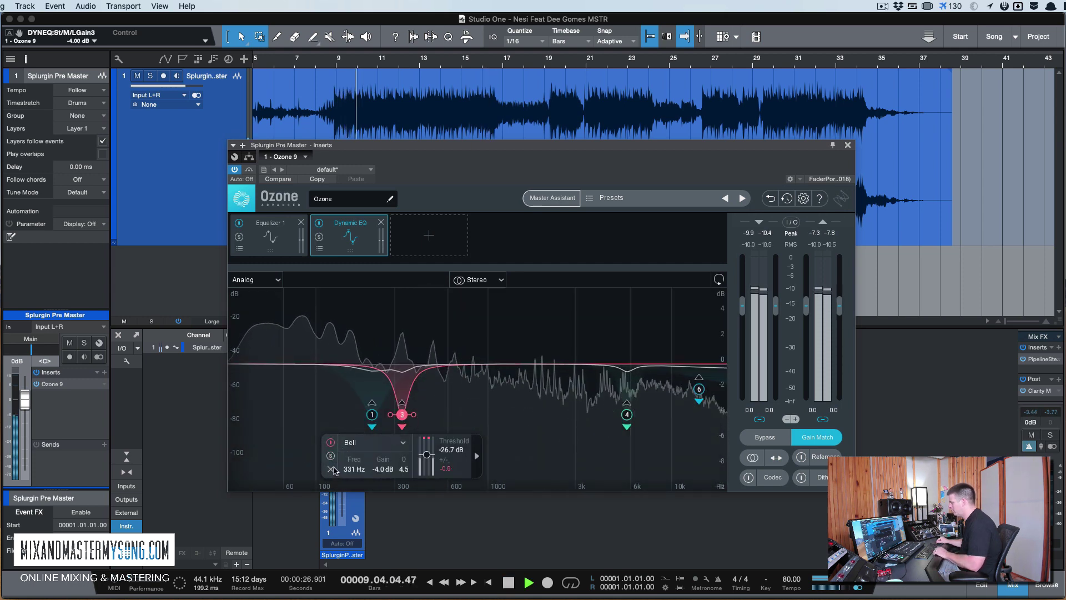
pyautogui.click(332, 469)
# Step: Compare the Dynamic EQ's 222 Hz band off and on, leave it disabled, and stop playback
pyautogui.click(372, 414)
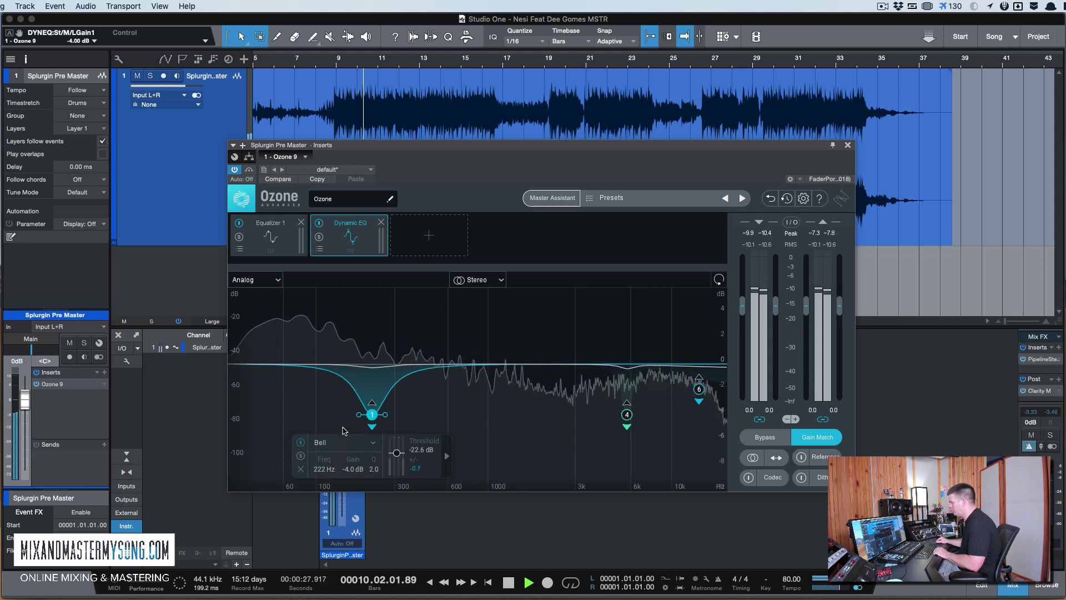
pyautogui.click(301, 443)
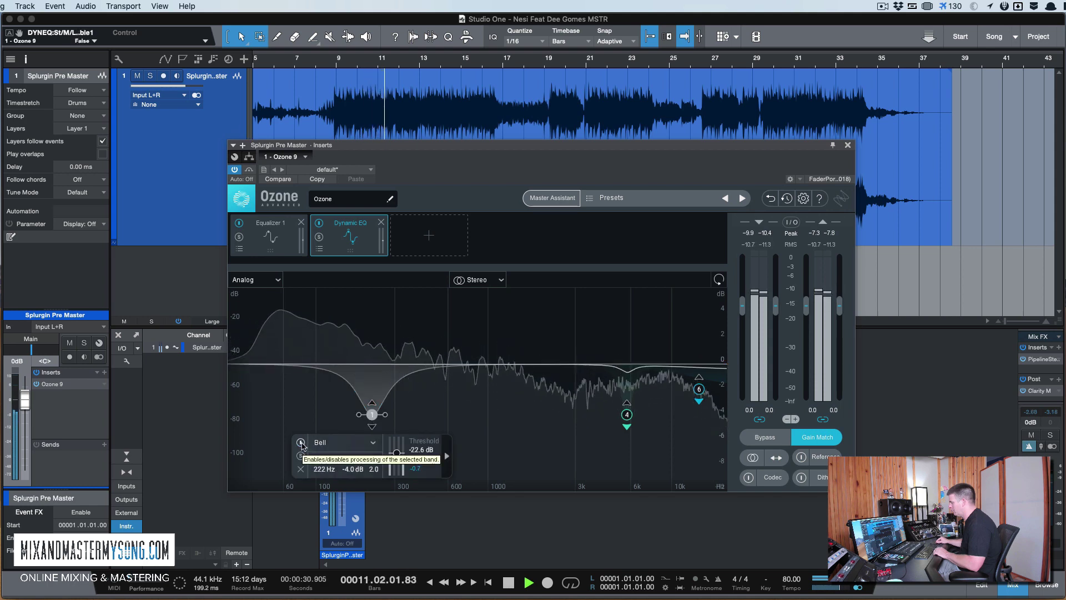
pyautogui.click(301, 443)
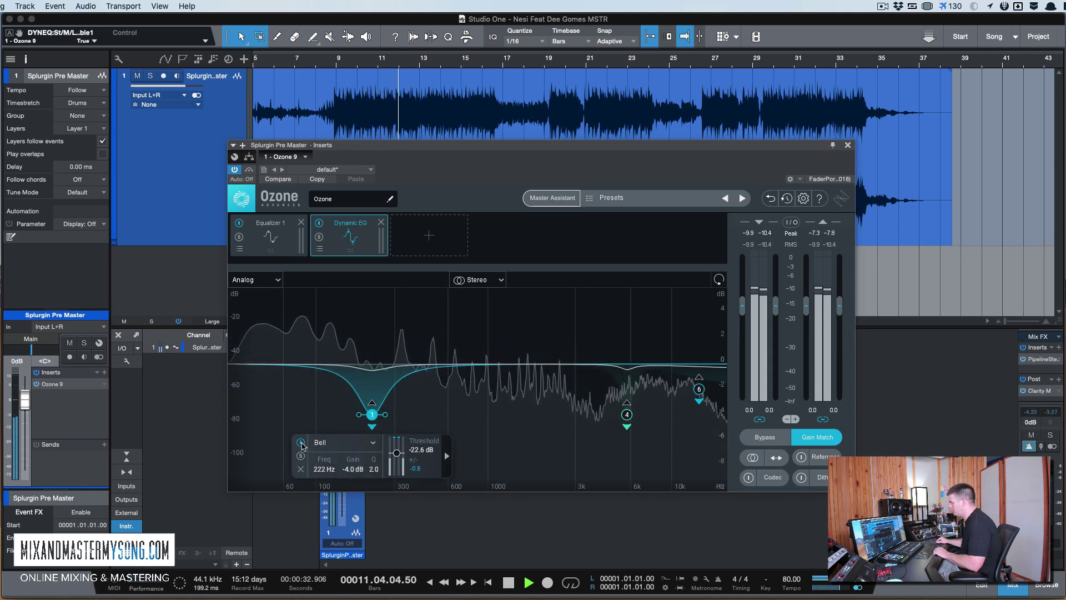
pyautogui.click(301, 442)
pyautogui.press('space')
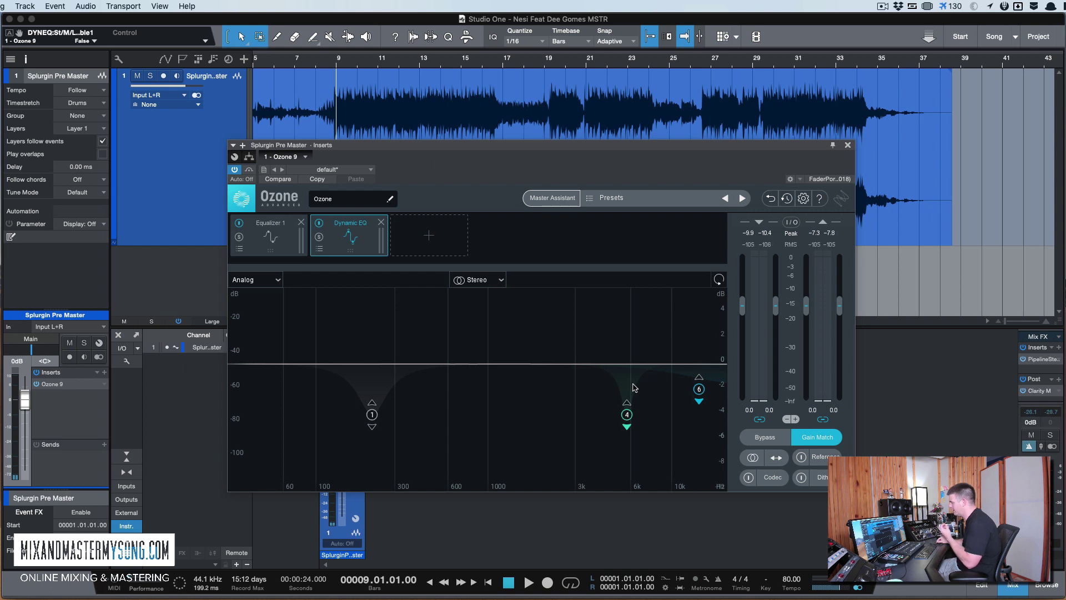
# Step: Set the Dynamic EQ's Baxandall Treble band gain to about -0.4 dB and return to the Equalizer 1 curve
pyautogui.click(697, 389)
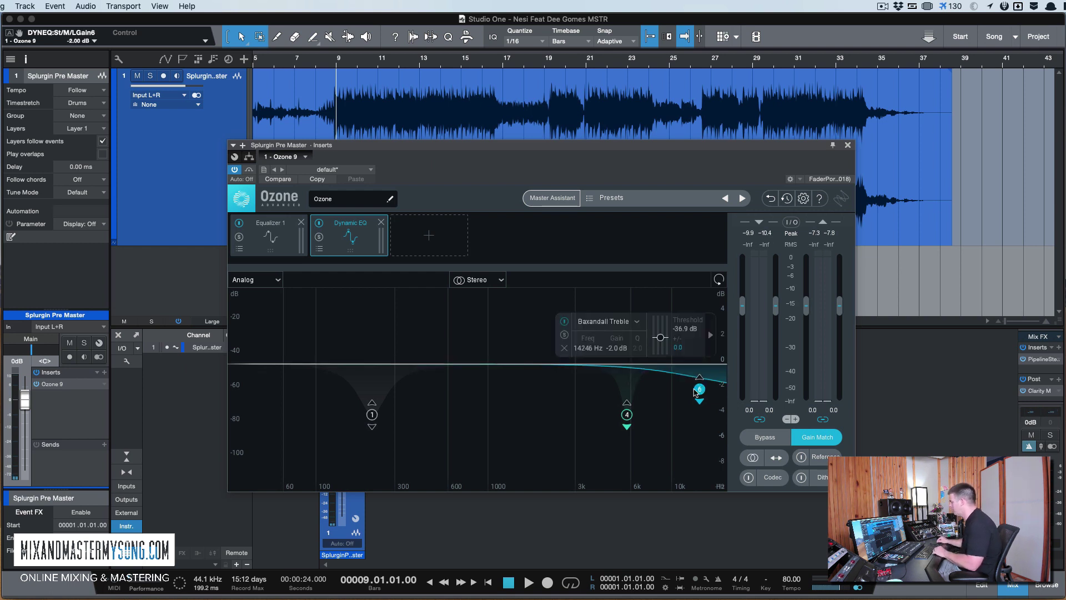
pyautogui.moveTo(695, 392); pyautogui.dragTo(695, 371)
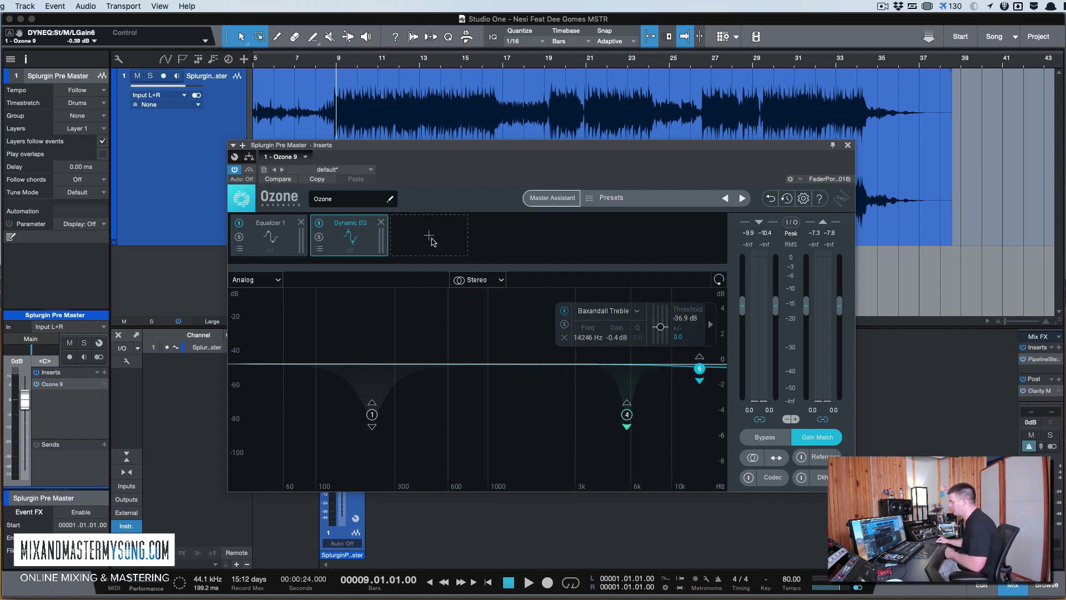
pyautogui.click(287, 241)
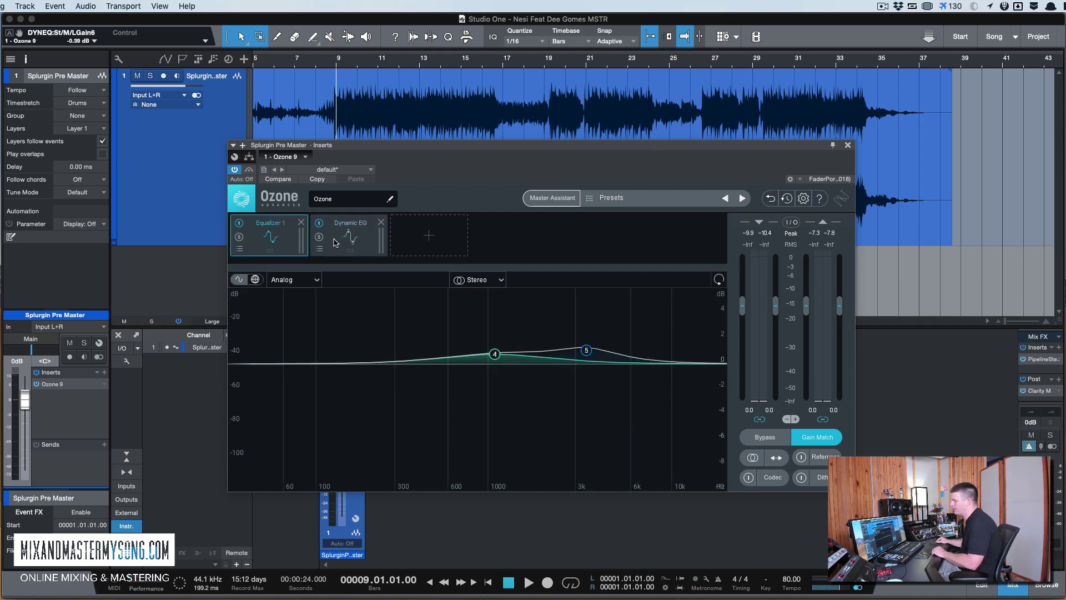
# Step: Switch back and forth between the Equalizer 1 and Dynamic EQ modules to review their curves
pyautogui.click(335, 241)
pyautogui.click(272, 253)
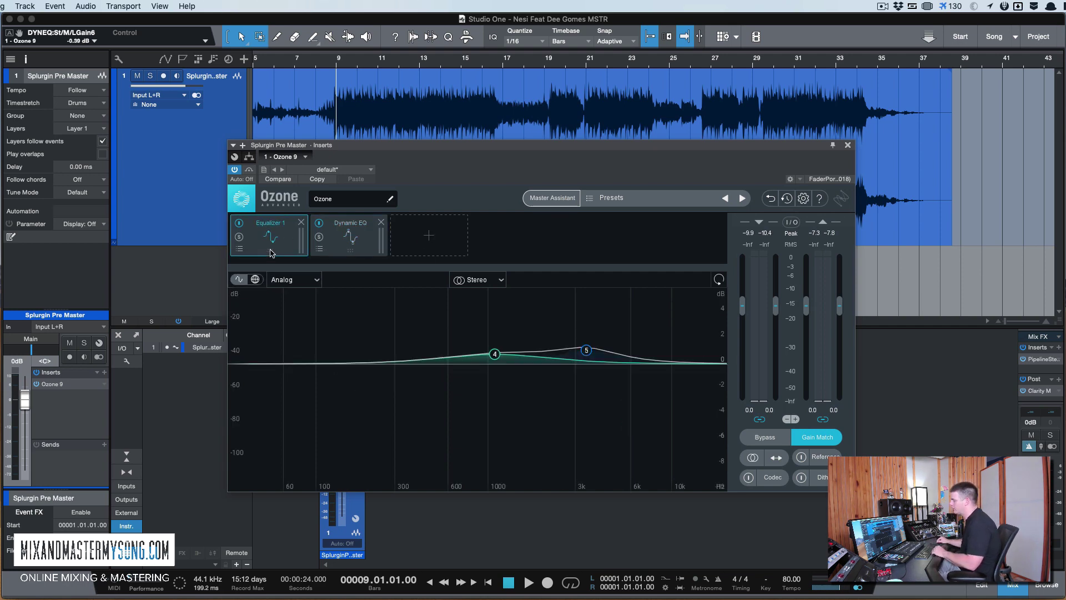
pyautogui.click(364, 249)
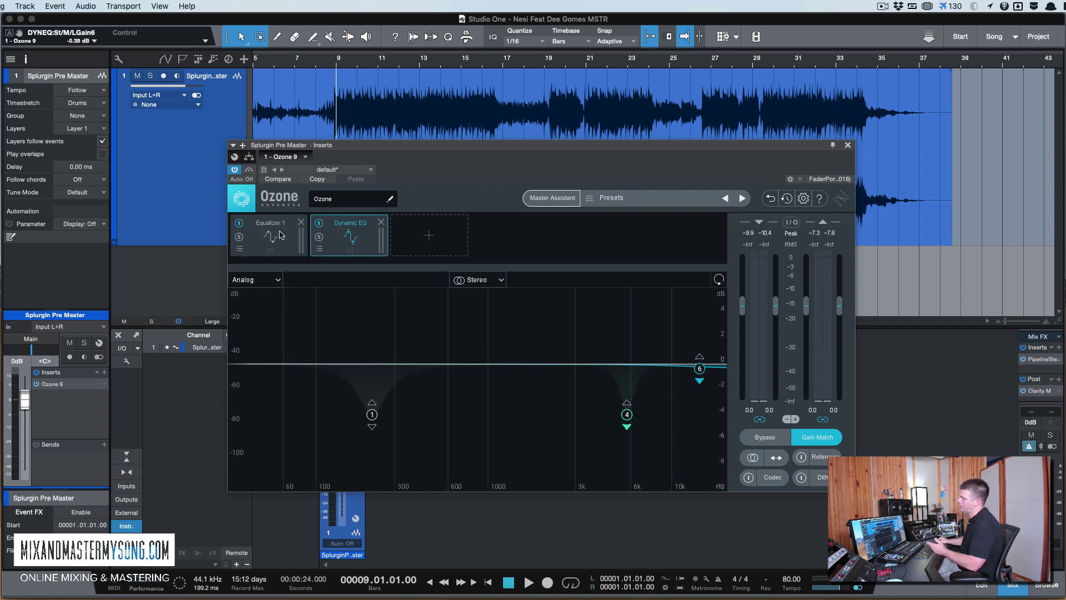
pyautogui.click(287, 237)
pyautogui.click(338, 242)
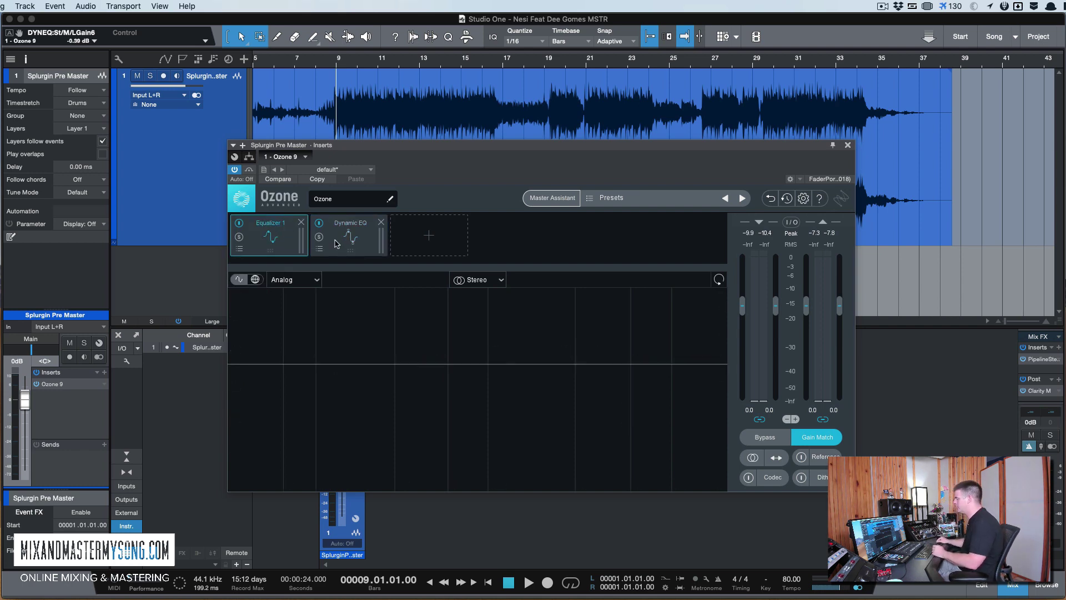
# Step: Add an Exciter module after the Dynamic EQ and split it into three bands with crossovers at about 300 Hz and 3 kHz
pyautogui.click(427, 239)
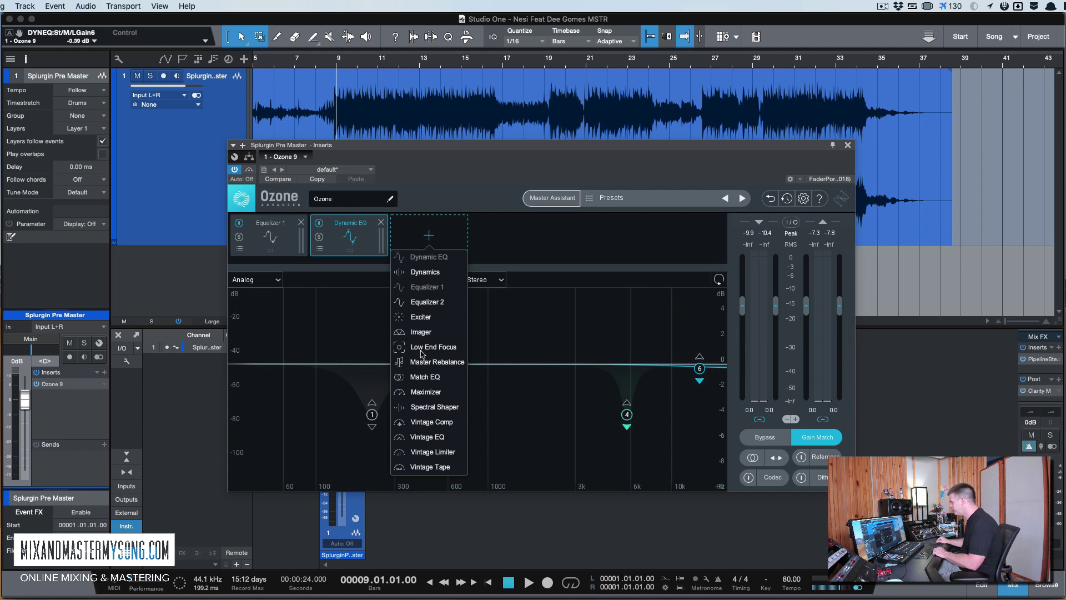
pyautogui.click(429, 317)
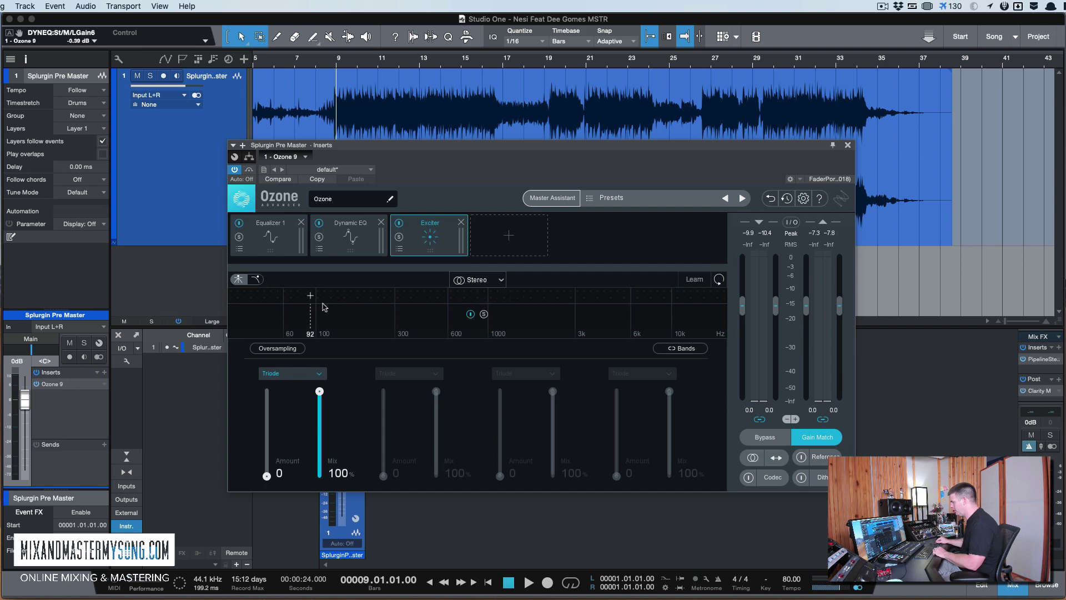
pyautogui.click(361, 295)
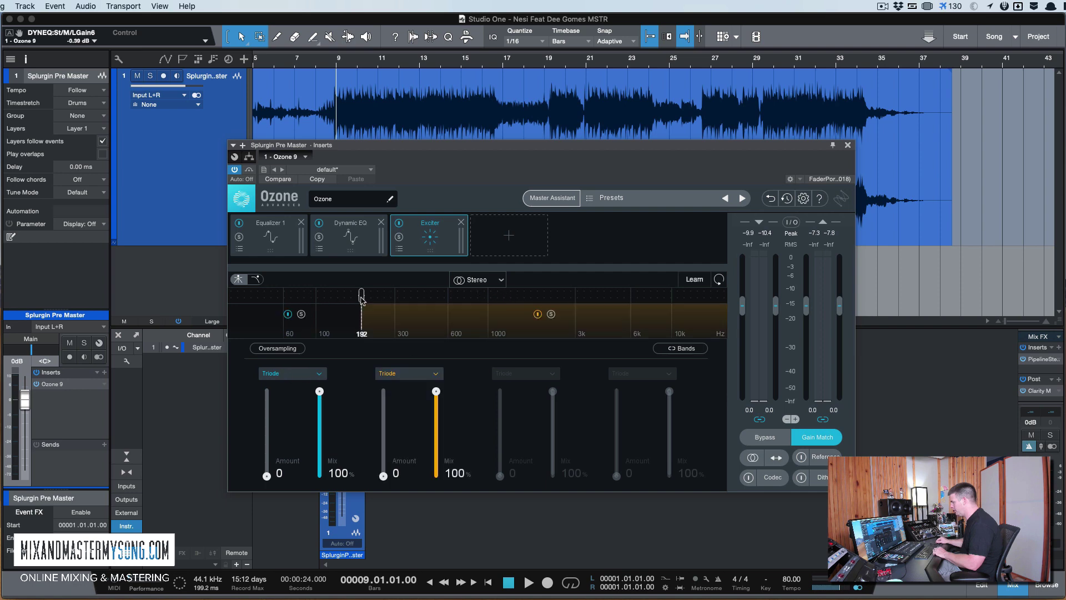
pyautogui.click(615, 294)
pyautogui.moveTo(616, 297); pyautogui.dragTo(602, 297)
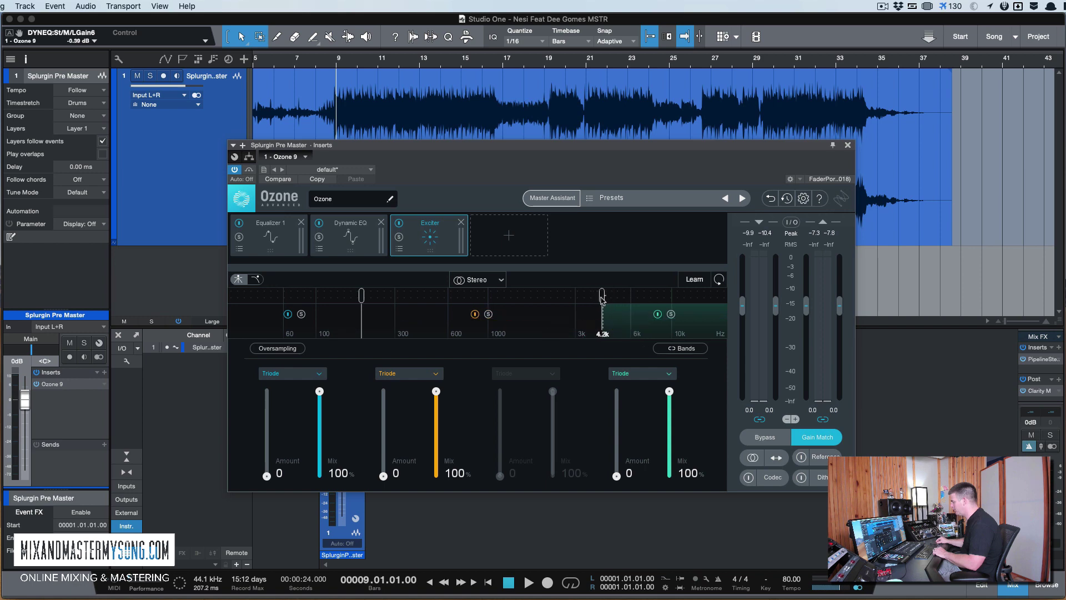
pyautogui.moveTo(362, 295); pyautogui.dragTo(395, 295)
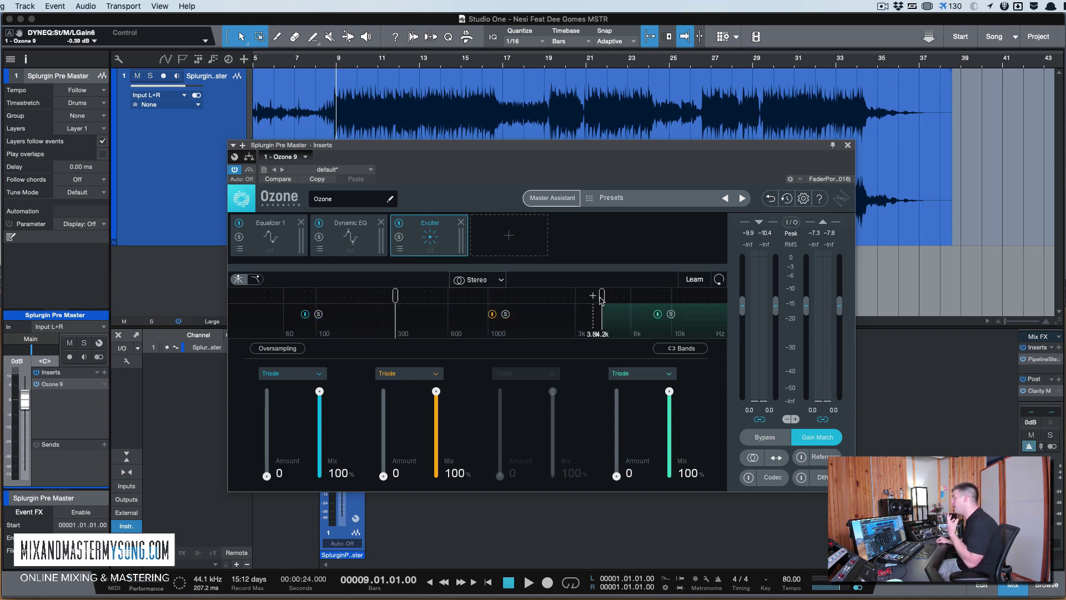
pyautogui.moveTo(602, 298); pyautogui.dragTo(582, 300)
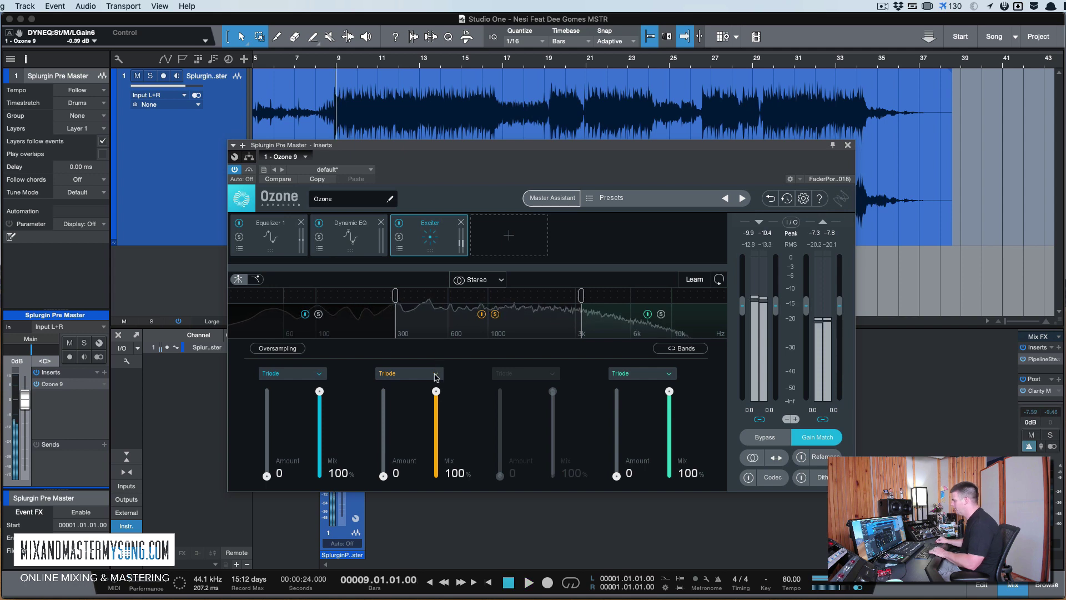
# Step: Set the Exciter's middle band to Tape mode and raise its amount to 3.1 while listening
pyautogui.click(409, 374)
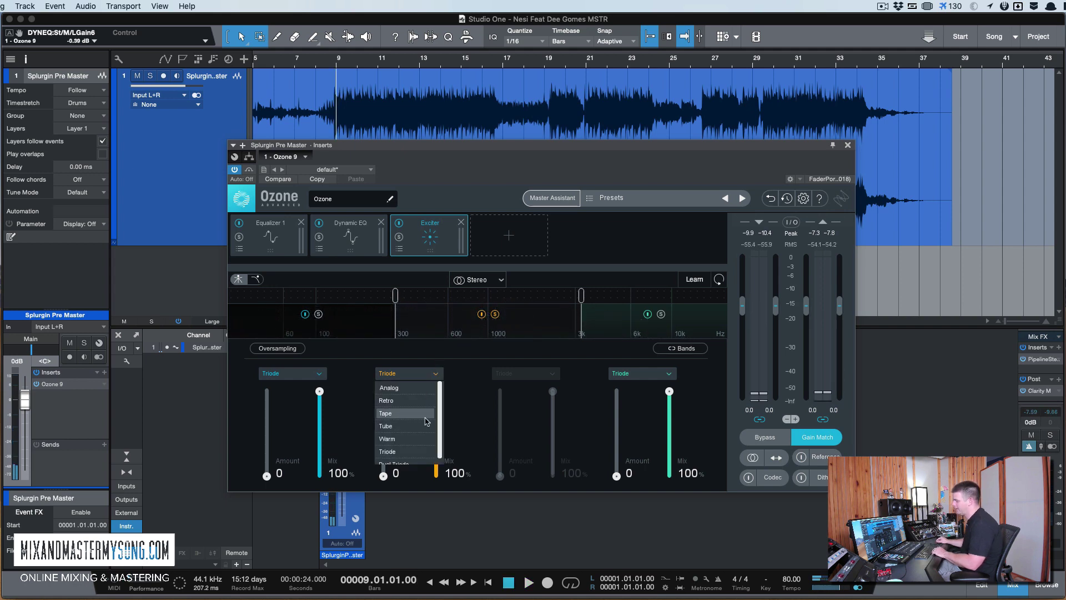
pyautogui.click(427, 418)
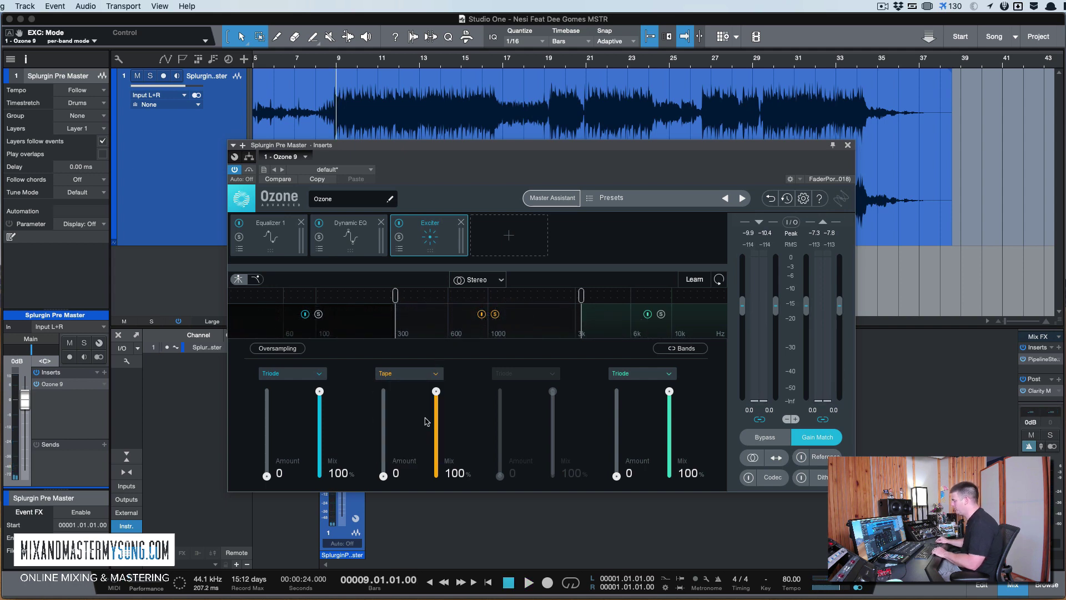
pyautogui.press('space')
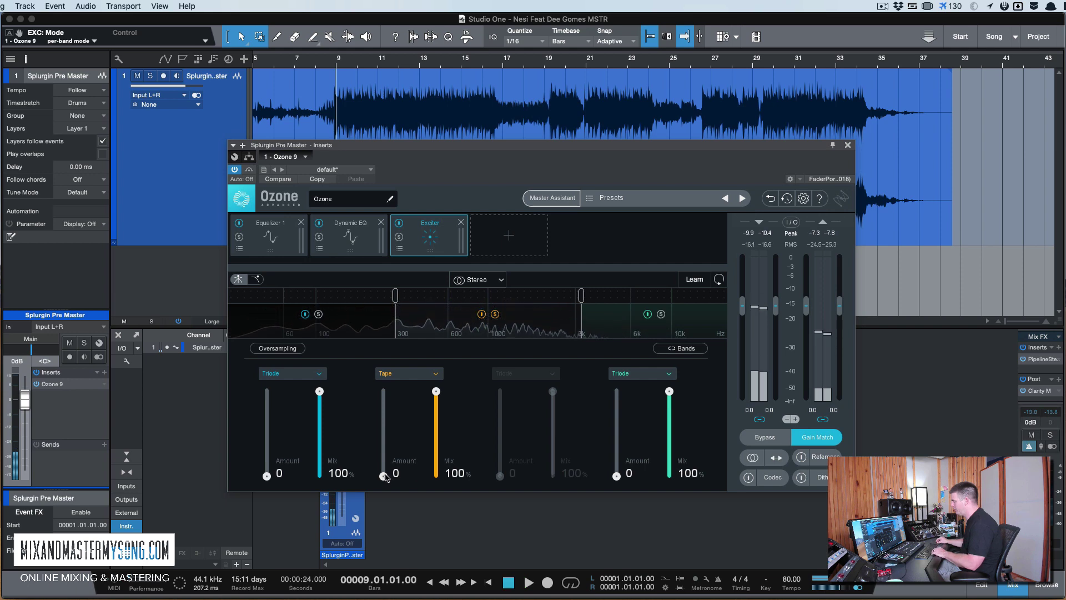
pyautogui.moveTo(383, 475)
pyautogui.mouseDown()
pyautogui.moveTo(383, 408)
pyautogui.moveTo(384, 458)
pyautogui.mouseUp()
pyautogui.press('space')
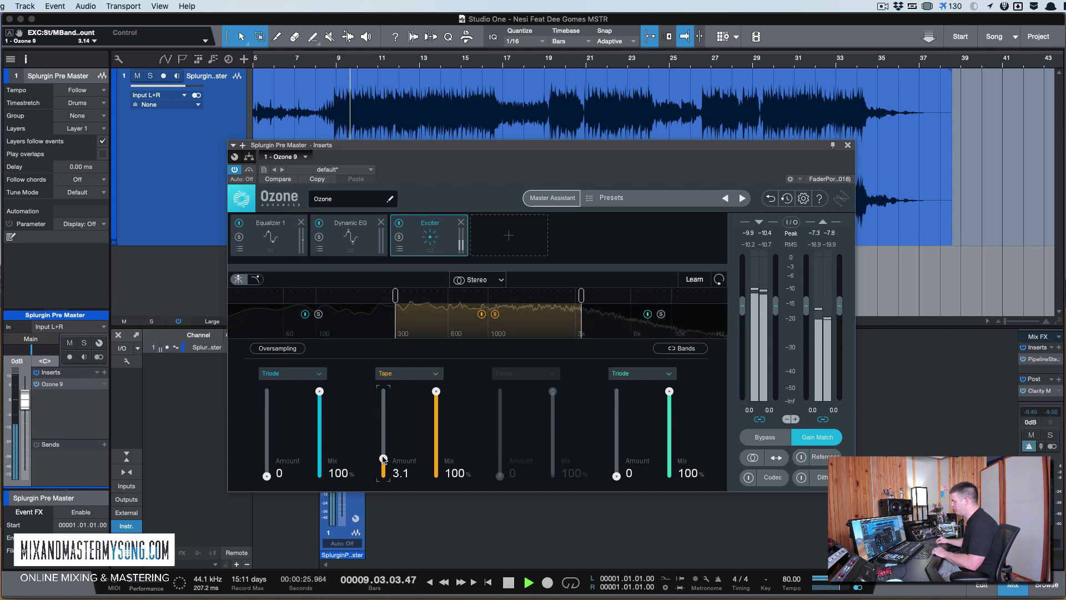
# Step: Fine-tune the Exciter's Tape band amount to 2.9, comparing the band off and on, and stop playback
pyautogui.click(481, 314)
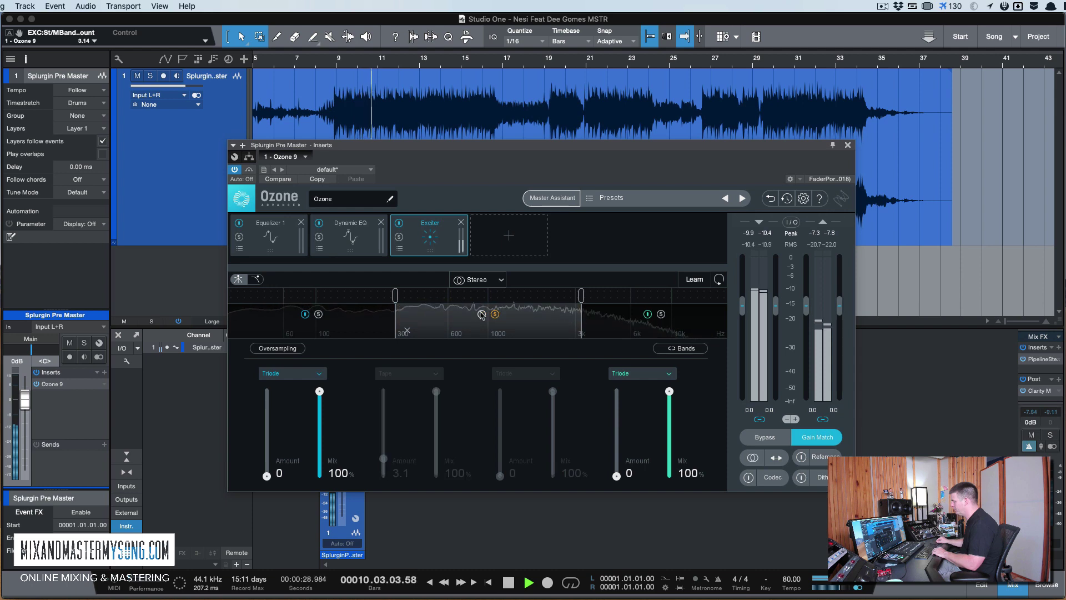
pyautogui.click(482, 314)
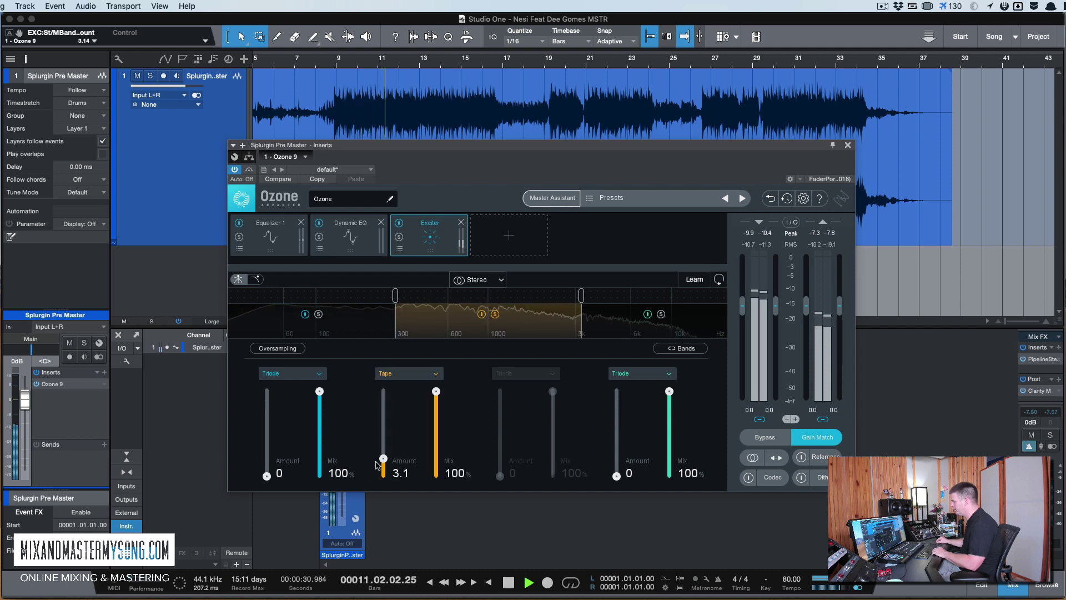
pyautogui.moveTo(383, 459); pyautogui.dragTo(383, 460)
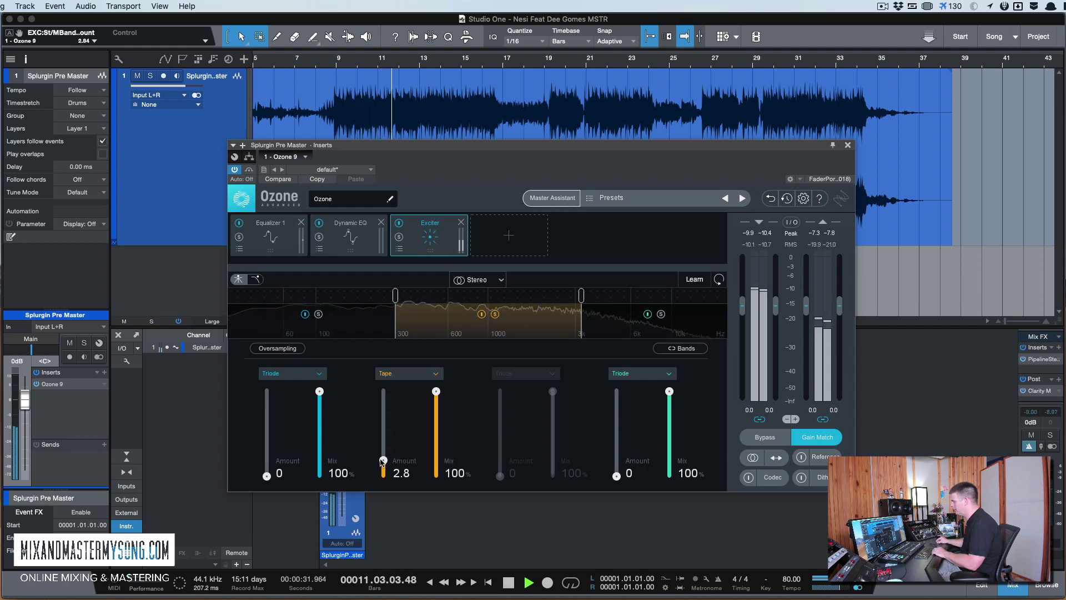
pyautogui.click(481, 314)
pyautogui.click(482, 314)
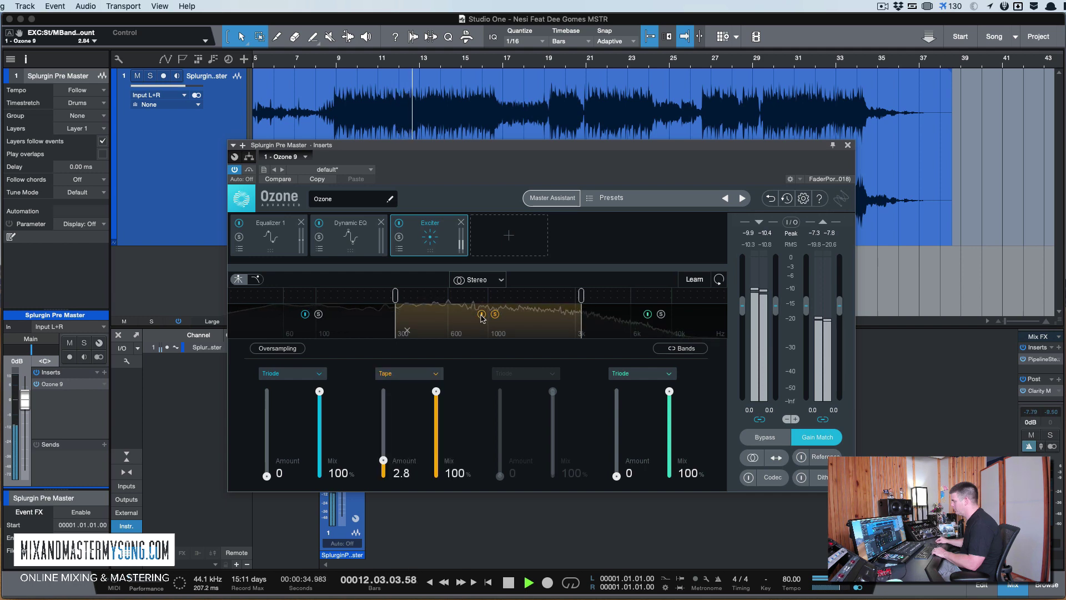
pyautogui.moveTo(384, 461); pyautogui.dragTo(383, 460)
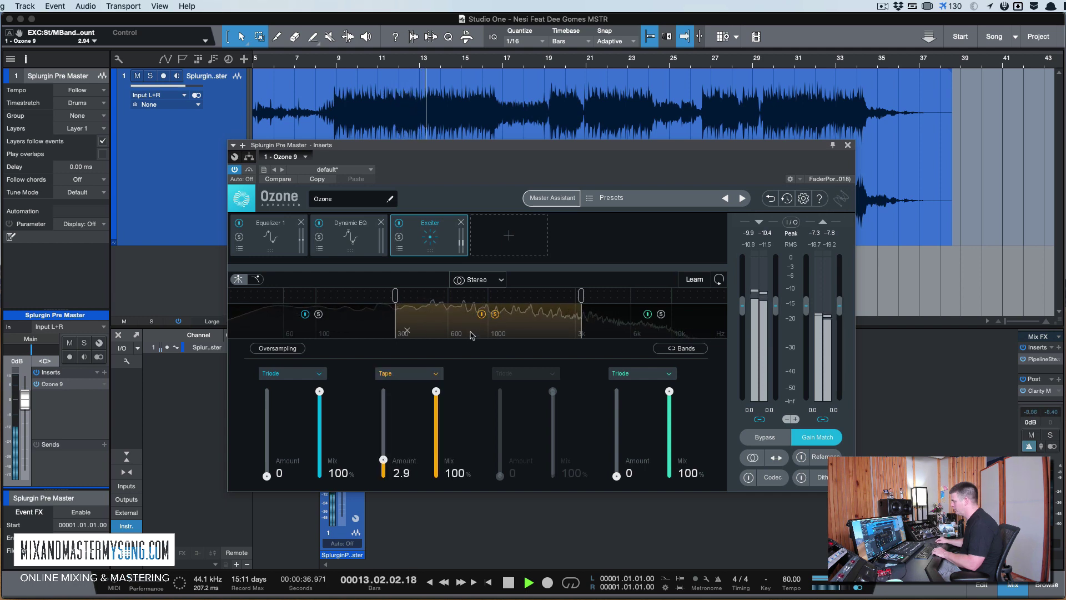
pyautogui.click(482, 314)
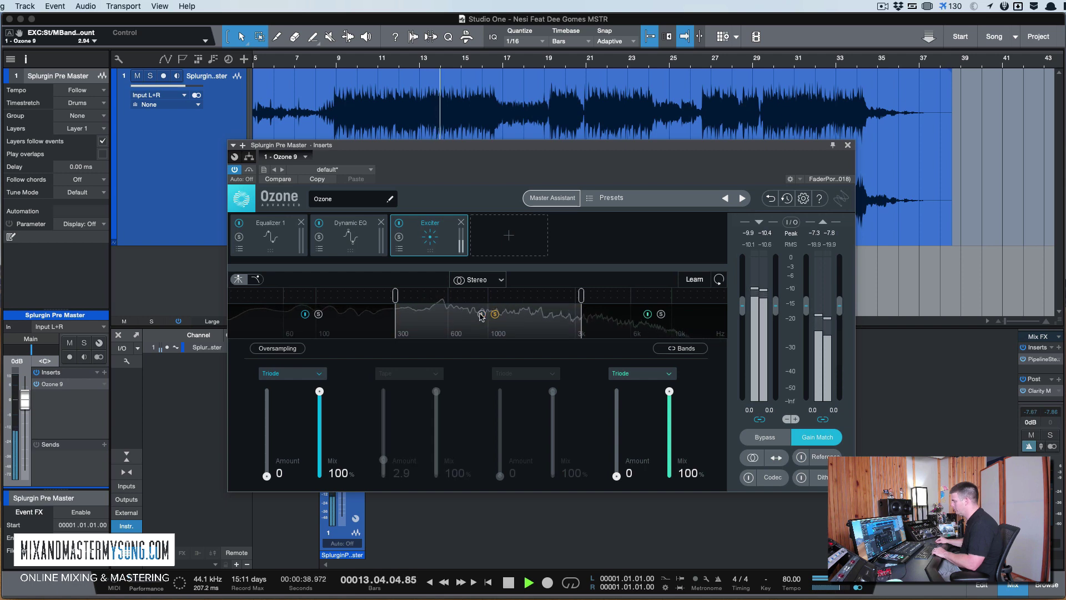
pyautogui.click(481, 314)
pyautogui.press('space')
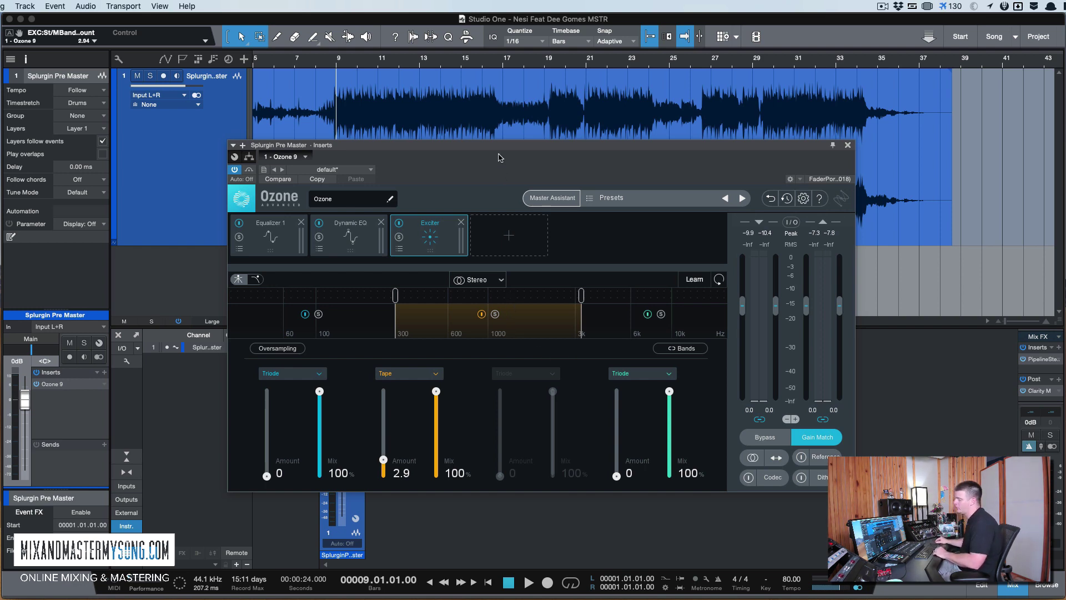
# Step: Add an Imager module after the Exciter and split it into two bands at about 5 kHz
pyautogui.moveTo(502, 151)
pyautogui.mouseDown()
pyautogui.moveTo(518, 153)
pyautogui.moveTo(505, 149)
pyautogui.mouseUp()
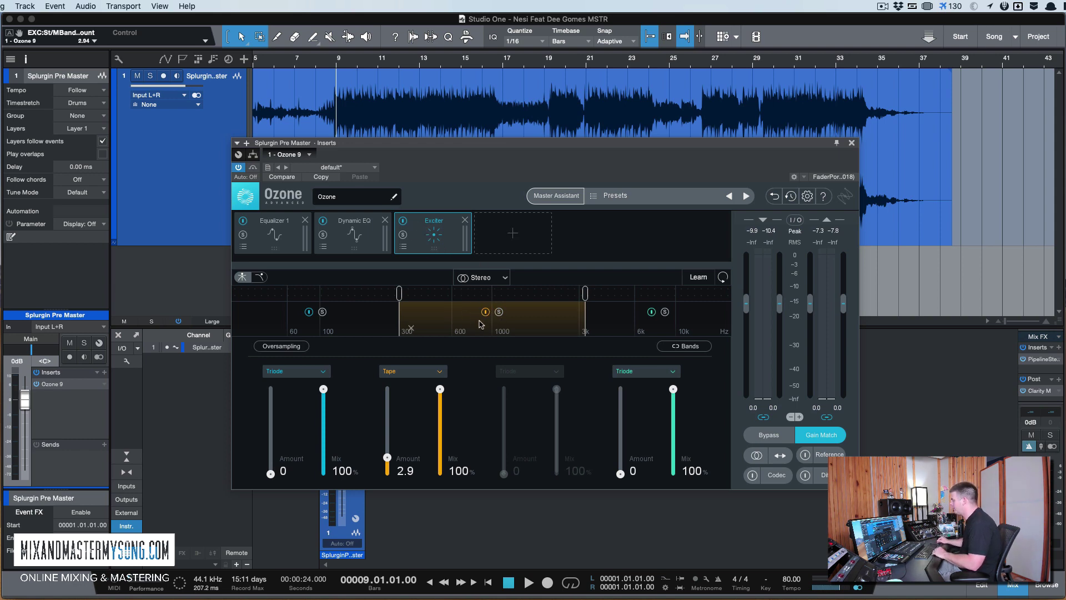
pyautogui.click(493, 235)
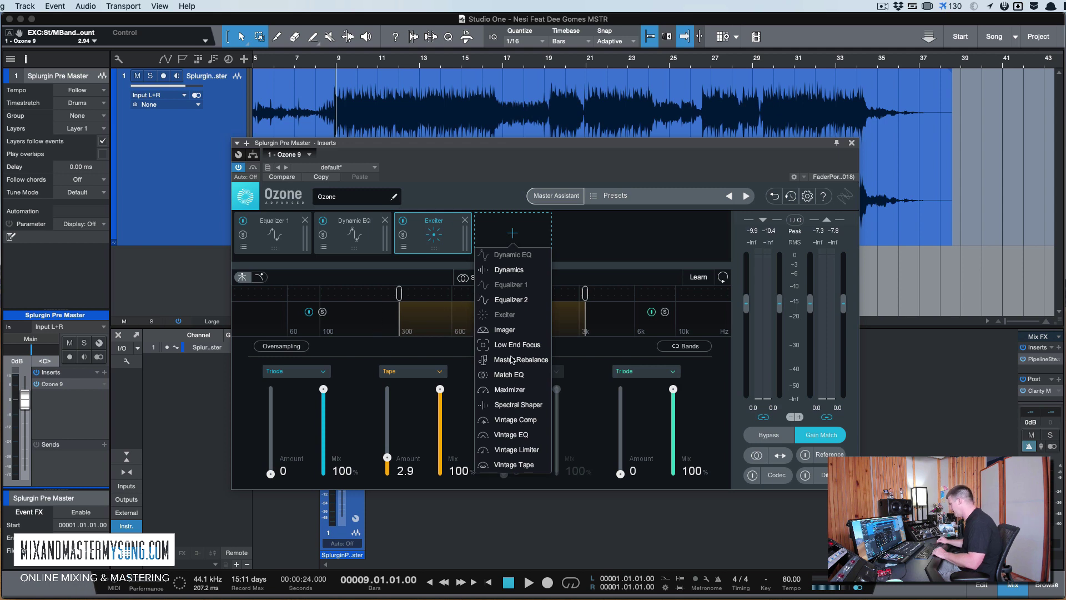
pyautogui.click(506, 331)
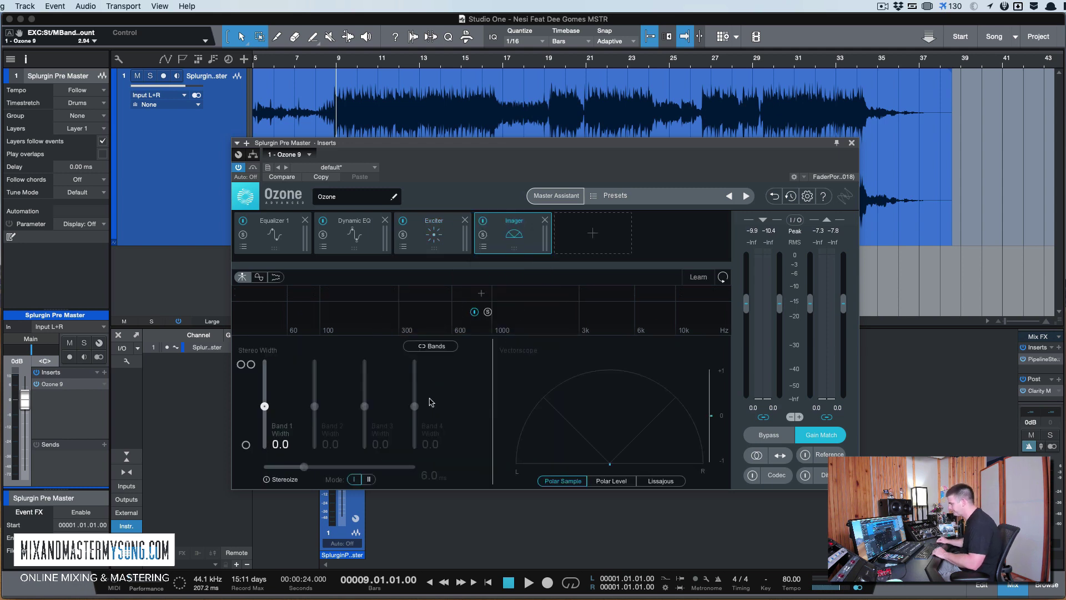
pyautogui.click(485, 294)
pyautogui.moveTo(488, 293); pyautogui.dragTo(620, 301)
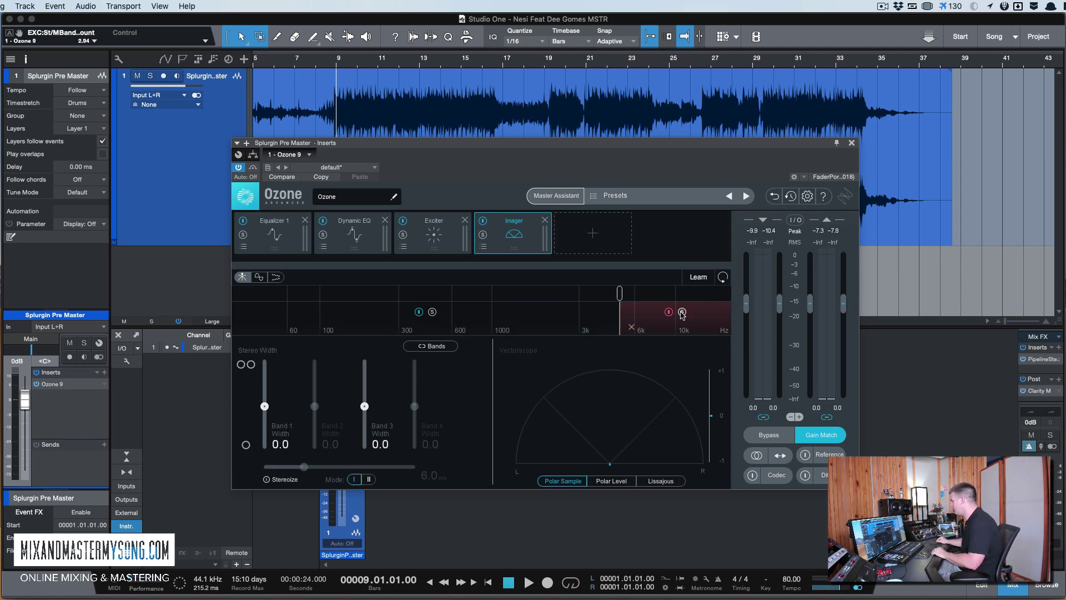
# Step: During playback, try the narrow extreme on the Imager's high band, then set its width to 34.2
pyautogui.press('space')
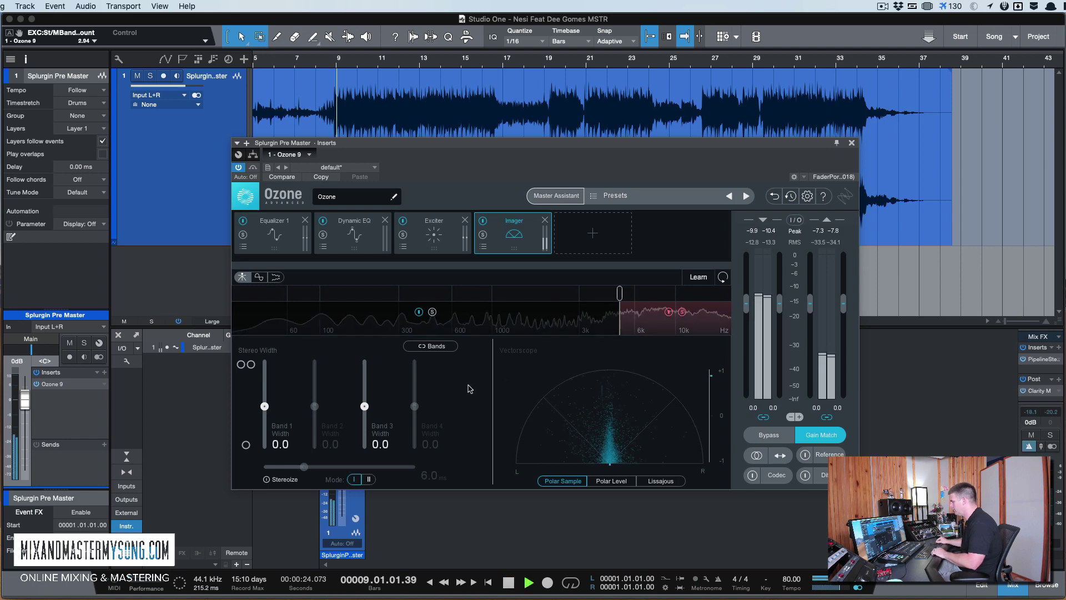
pyautogui.moveTo(364, 406); pyautogui.dragTo(364, 450)
pyautogui.moveTo(361, 503); pyautogui.dragTo(369, 396)
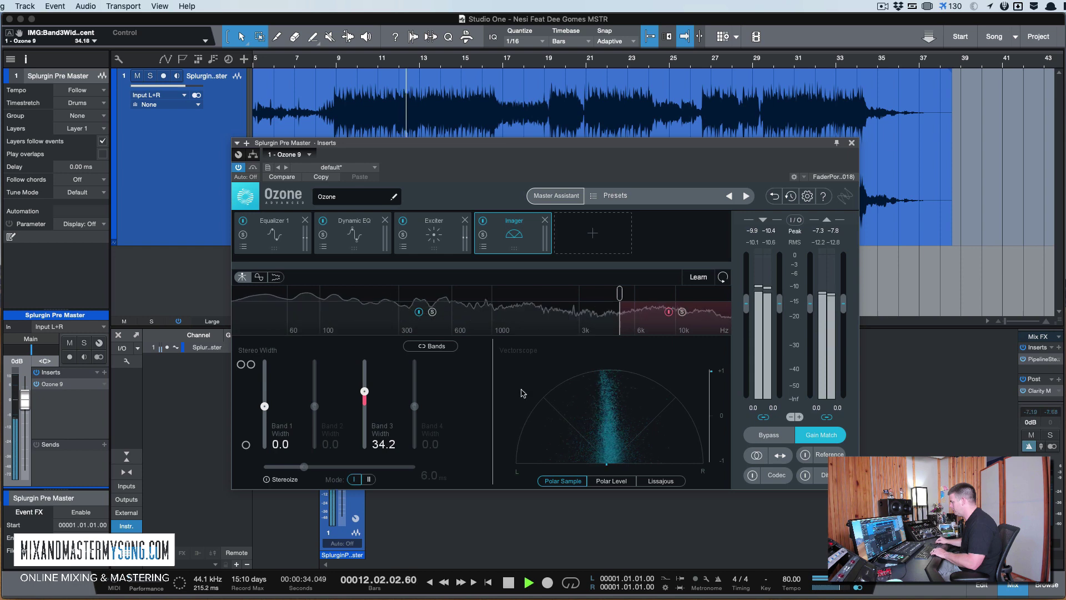
# Step: Replay the section and bypass and re-enable the Imager module to compare the stereo width
pyautogui.press('space')
pyautogui.press('space')
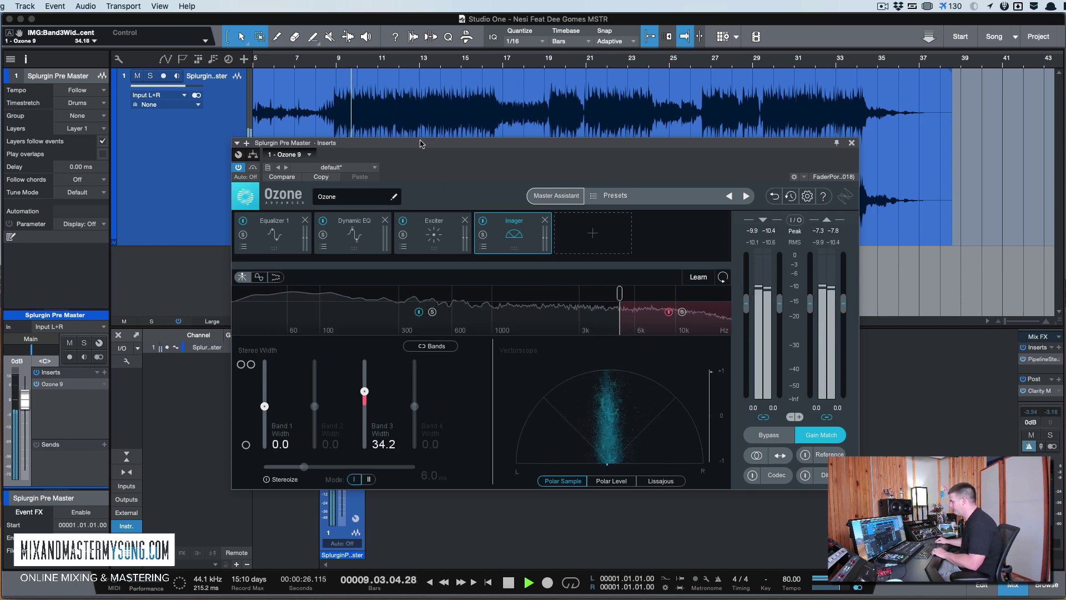
pyautogui.moveTo(452, 173); pyautogui.dragTo(442, 166)
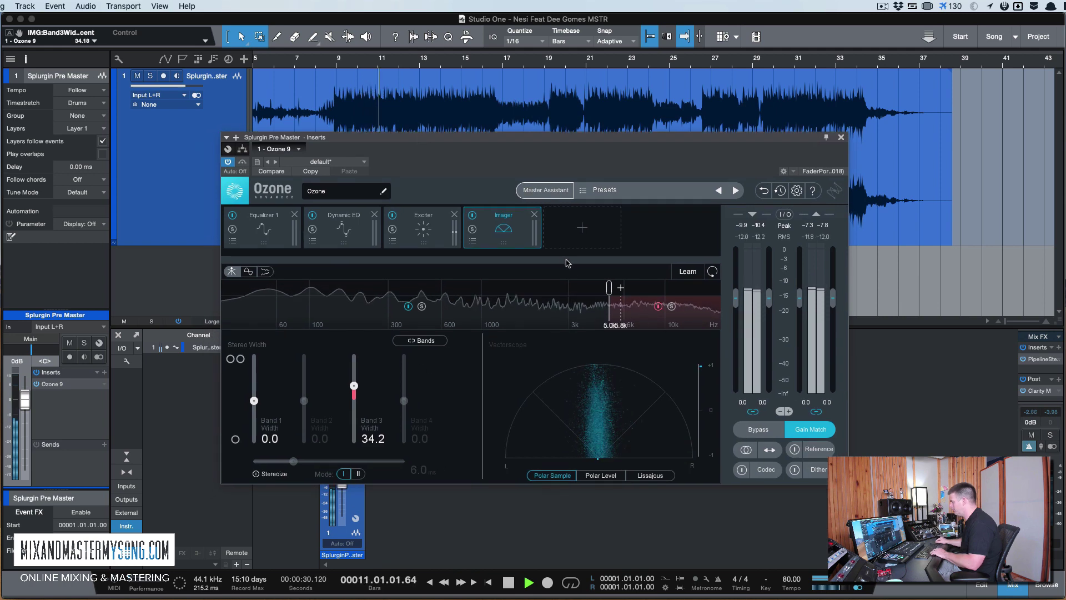
pyautogui.click(472, 216)
pyautogui.click(473, 215)
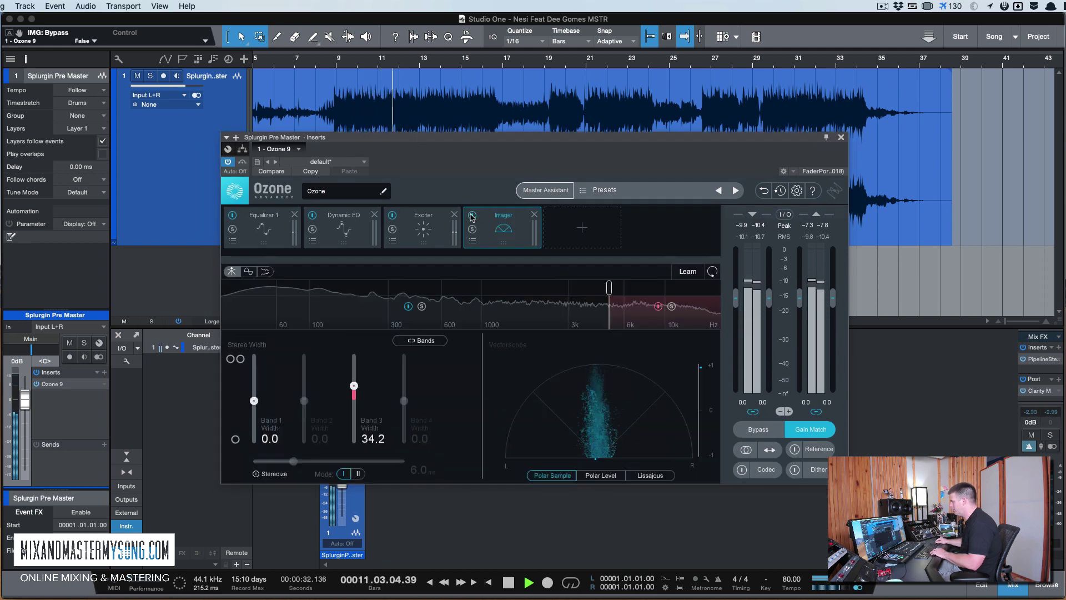
# Step: Reduce the Imager's high band width to 30.4 and stop playback
pyautogui.click(354, 386)
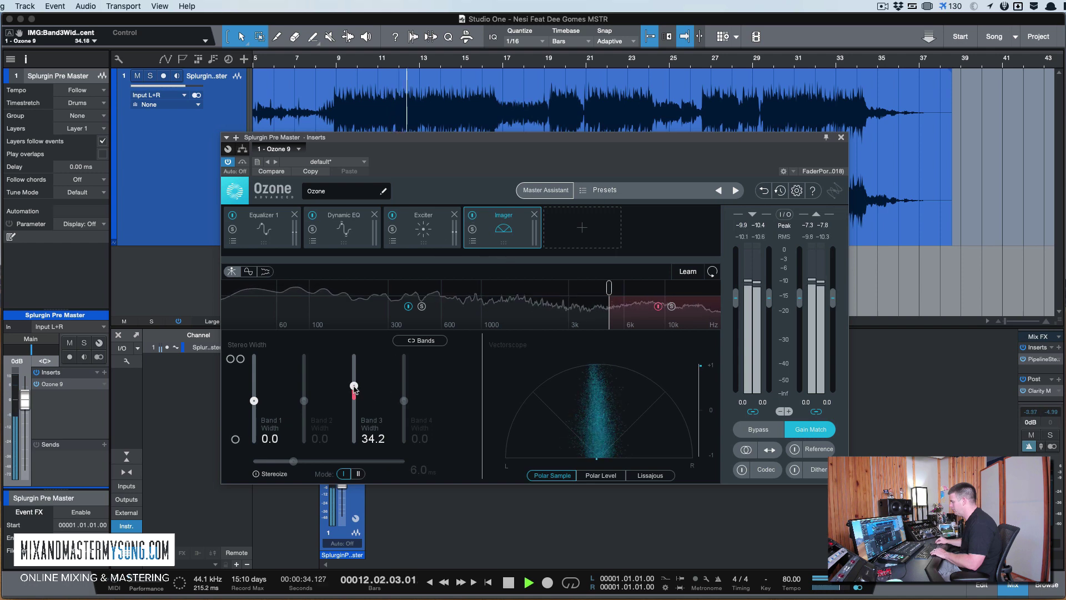
pyautogui.moveTo(355, 388); pyautogui.dragTo(354, 391)
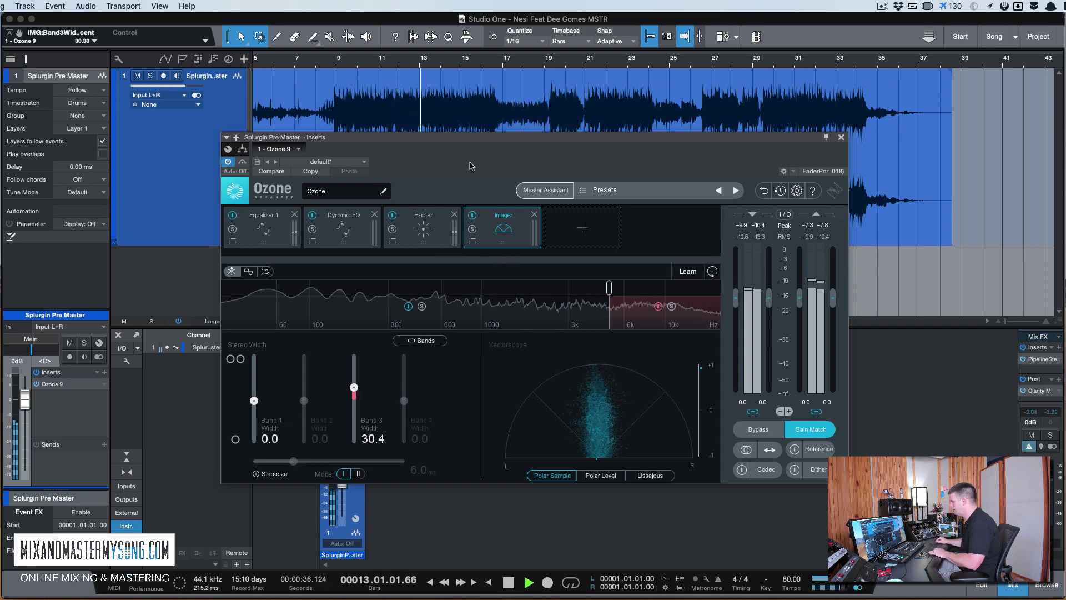
pyautogui.press('space')
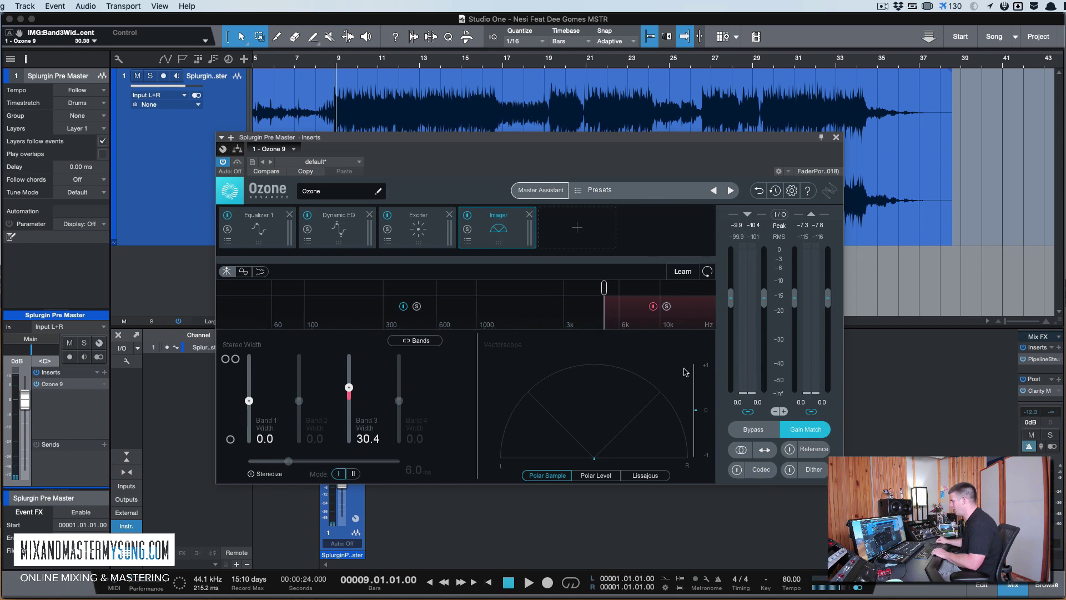
# Step: Play the song and bypass and re-enable all of Ozone's processing to compare the master with the original
pyautogui.press('space')
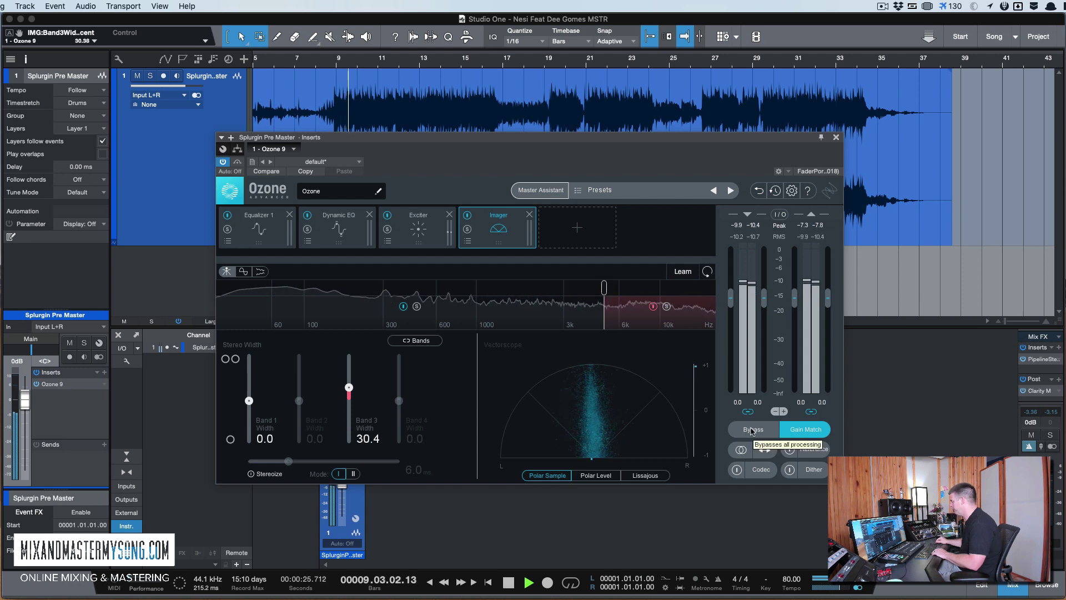
pyautogui.click(752, 430)
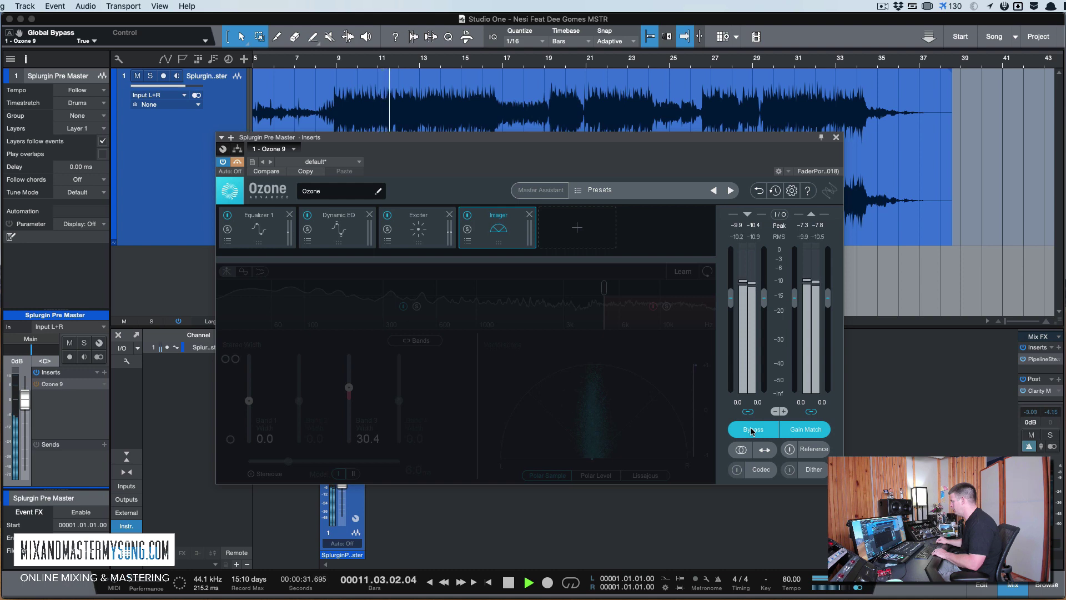
pyautogui.click(752, 430)
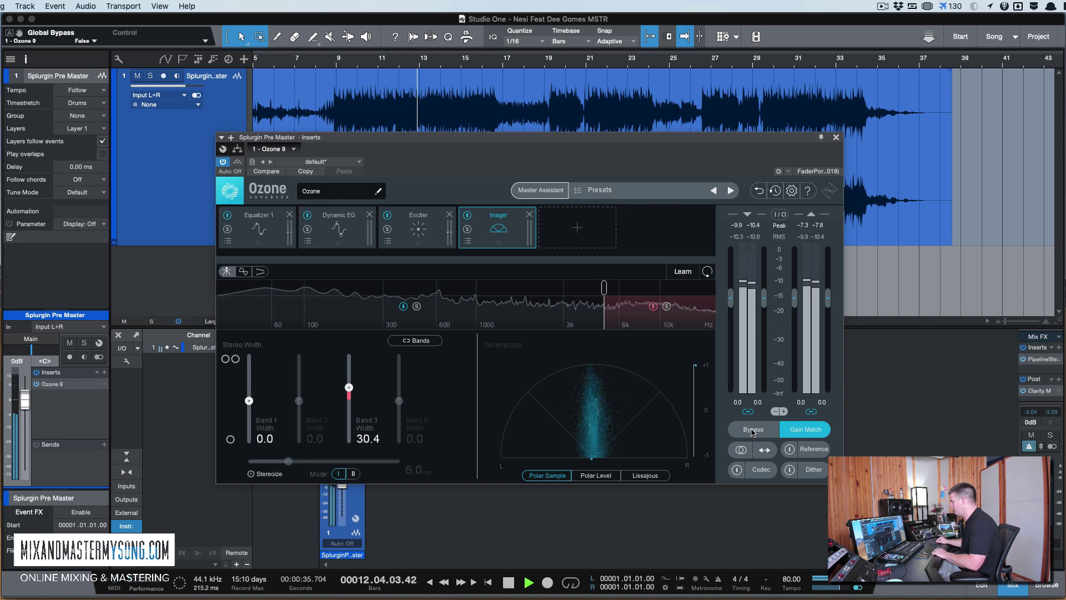
# Step: Bypass and re-enable all of Ozone's processing once more and stop playback
pyautogui.click(752, 430)
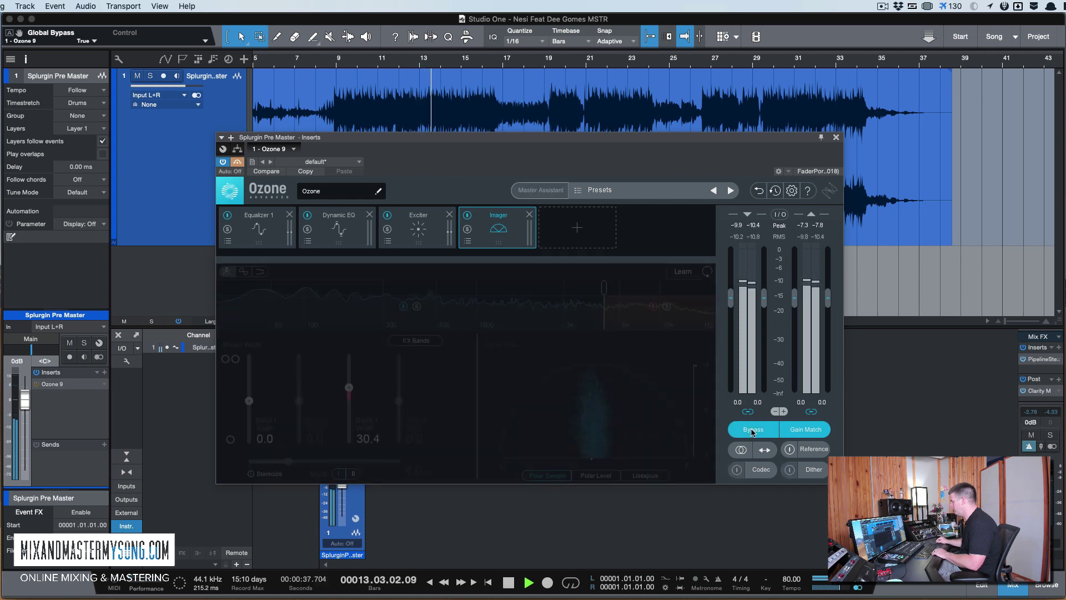
pyautogui.click(753, 430)
pyautogui.press('space')
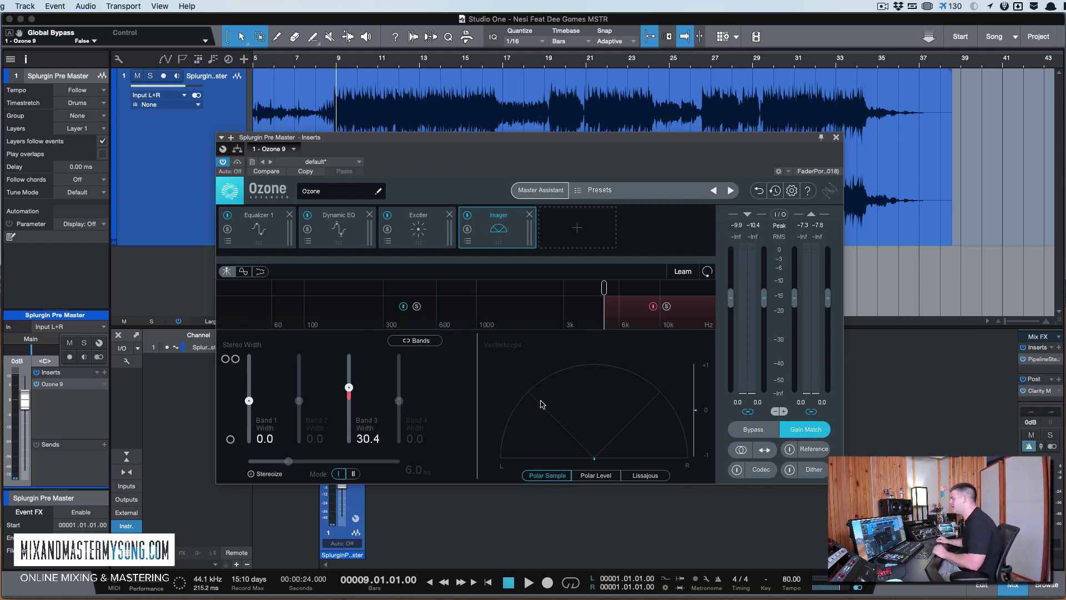
# Step: Add a Vintage Comp module after the Imager, with a 19.0 ms attack and a 130.2 ms release
pyautogui.click(586, 238)
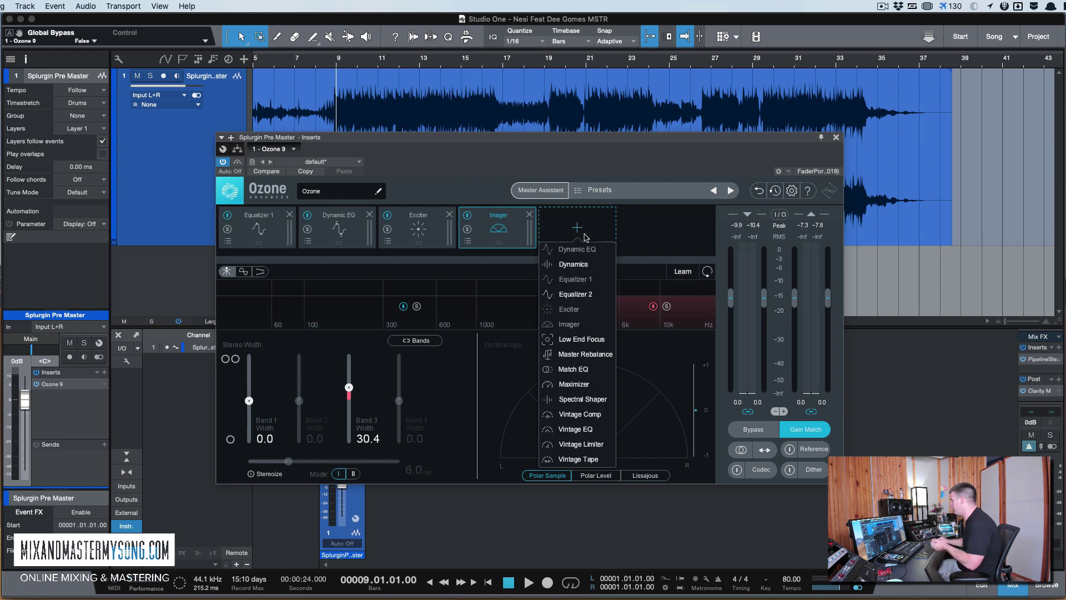
pyautogui.click(570, 235)
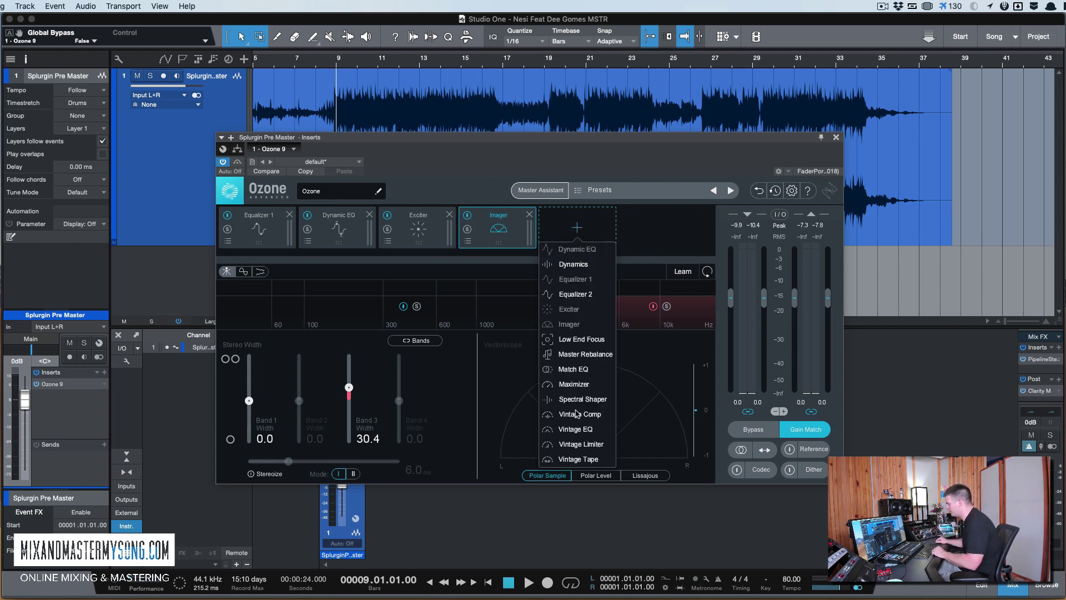
pyautogui.click(576, 414)
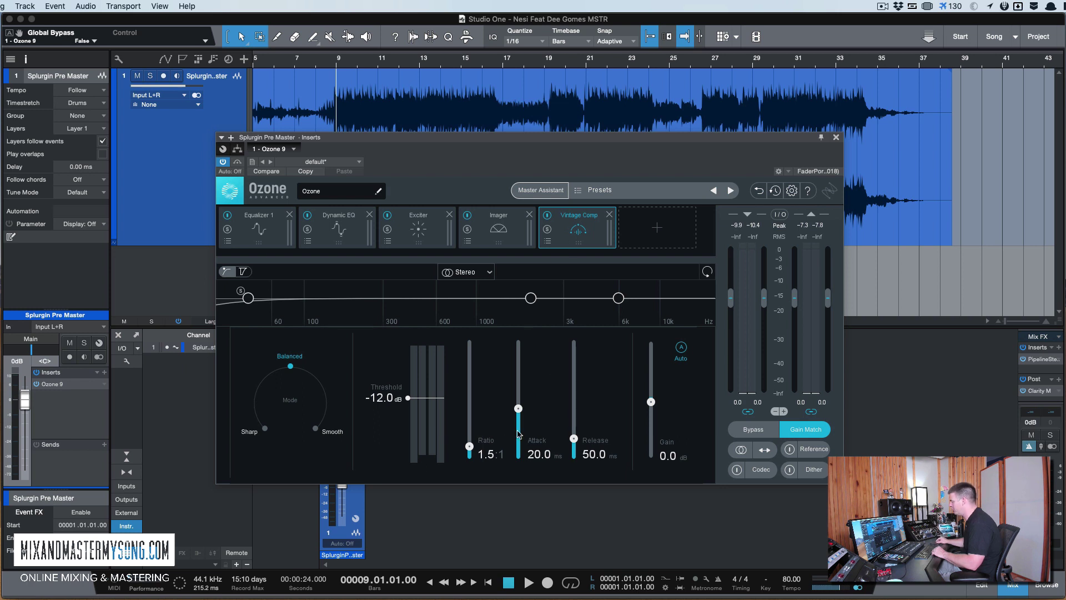
pyautogui.moveTo(518, 400); pyautogui.dragTo(517, 415)
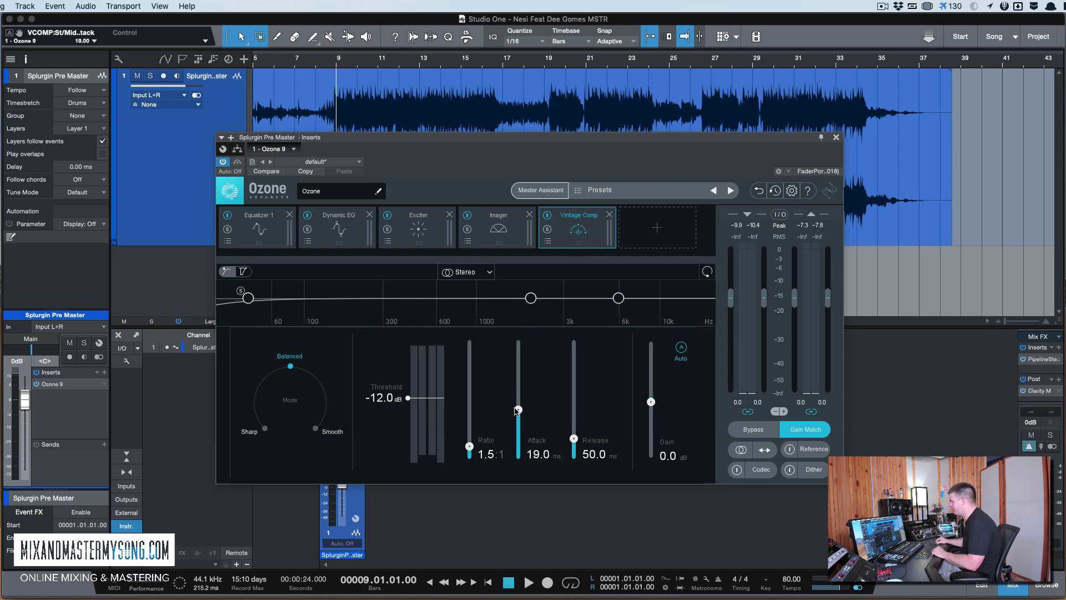
pyautogui.moveTo(573, 438); pyautogui.dragTo(573, 355)
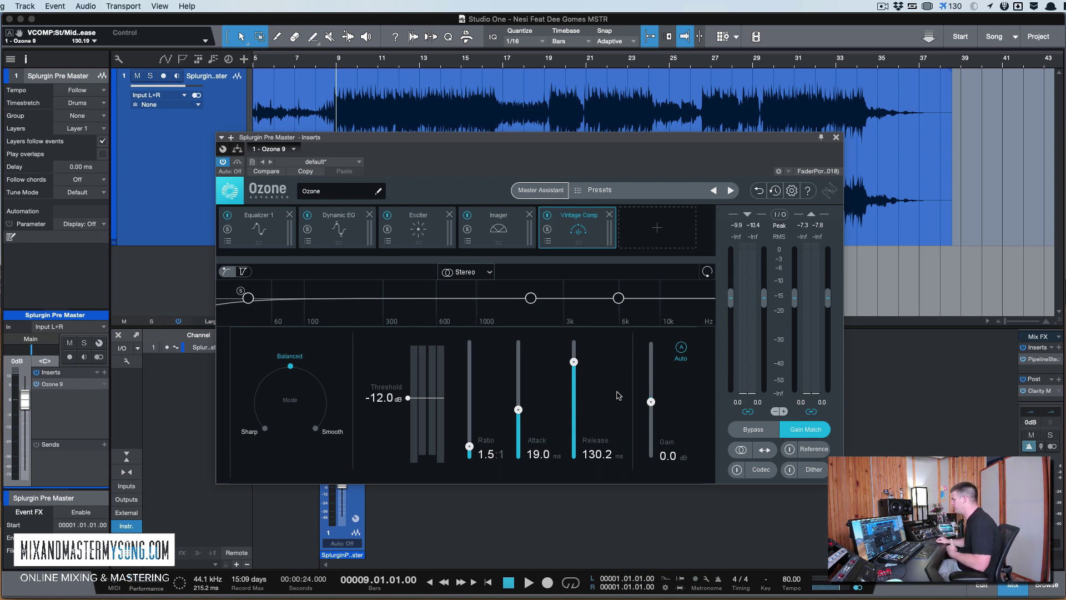
# Step: During playback, set the Vintage Comp's threshold to -13.1 dB and compare the sound with the module bypassed and re-enabled
pyautogui.press('space')
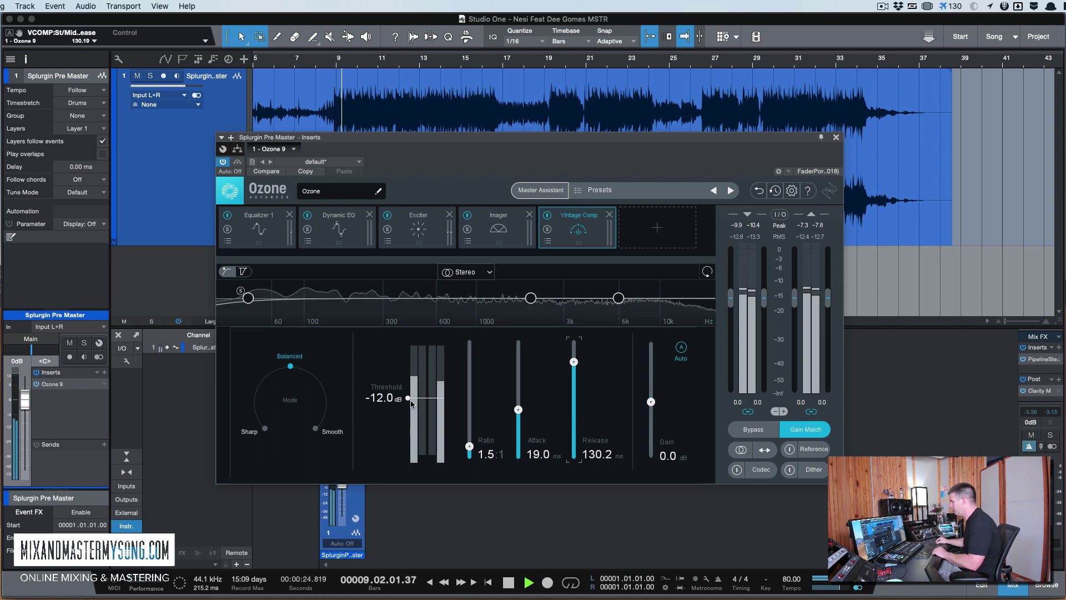
pyautogui.moveTo(409, 398); pyautogui.dragTo(409, 399)
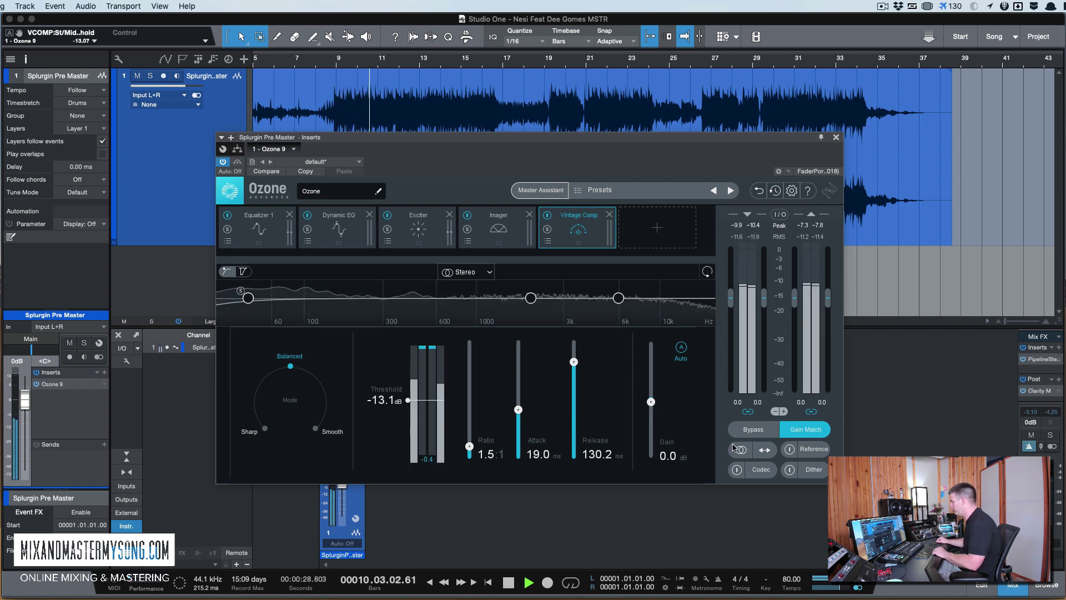
pyautogui.click(547, 216)
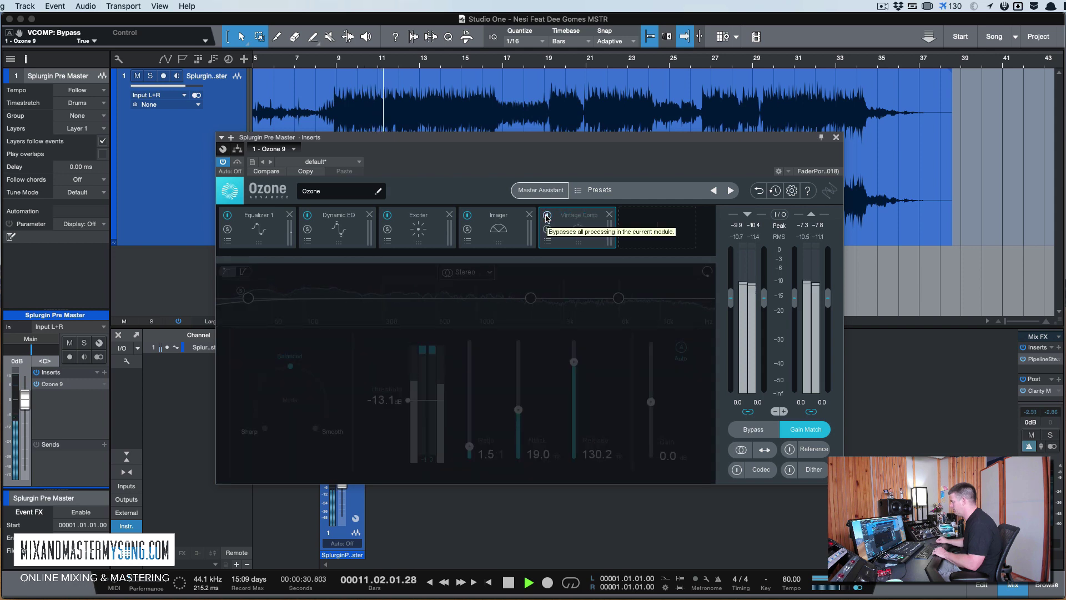
pyautogui.click(547, 216)
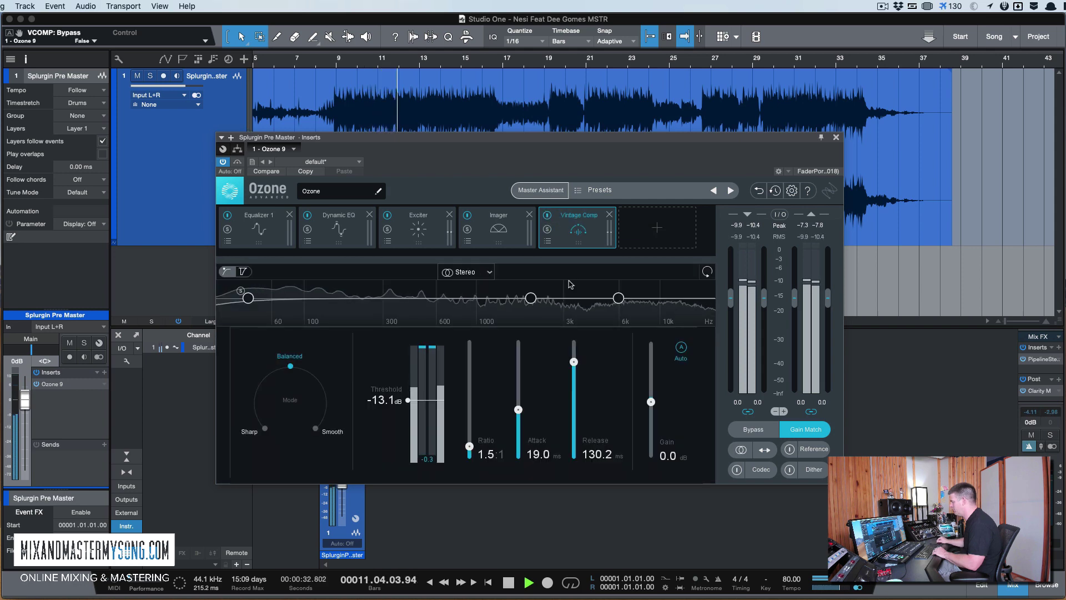
# Step: Bypass and re-enable the whole Ozone chain twice to compare the compressed master with the original, and stop playback
pyautogui.click(754, 430)
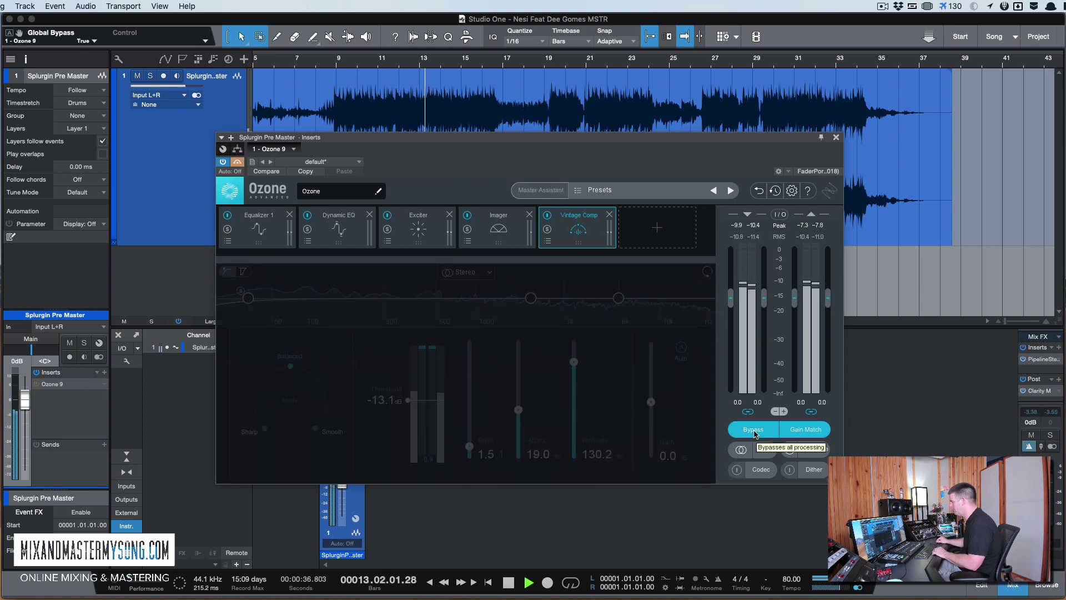
pyautogui.click(754, 432)
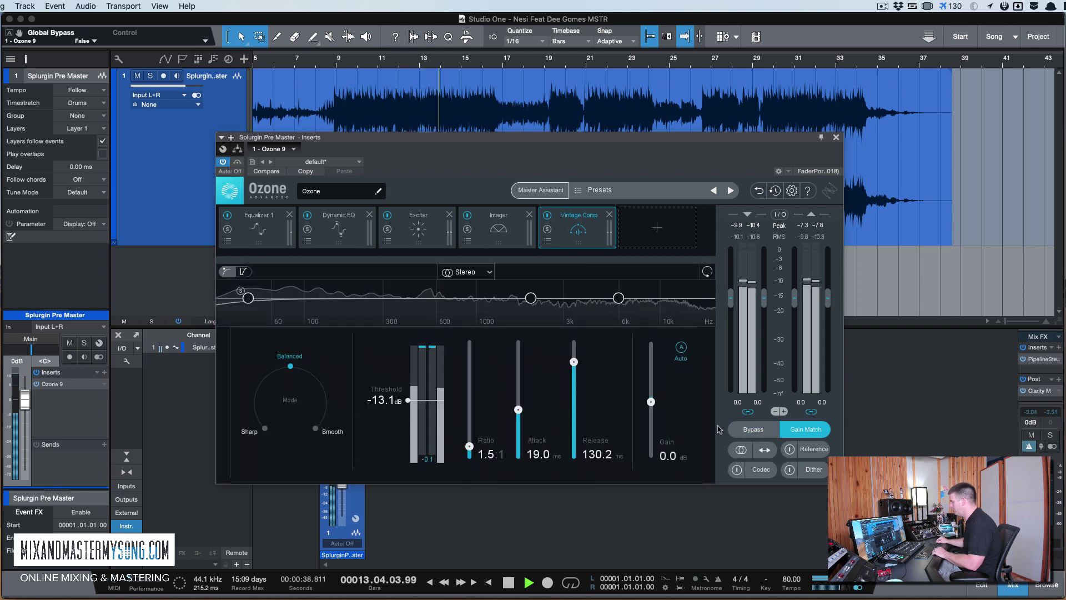
pyautogui.click(745, 431)
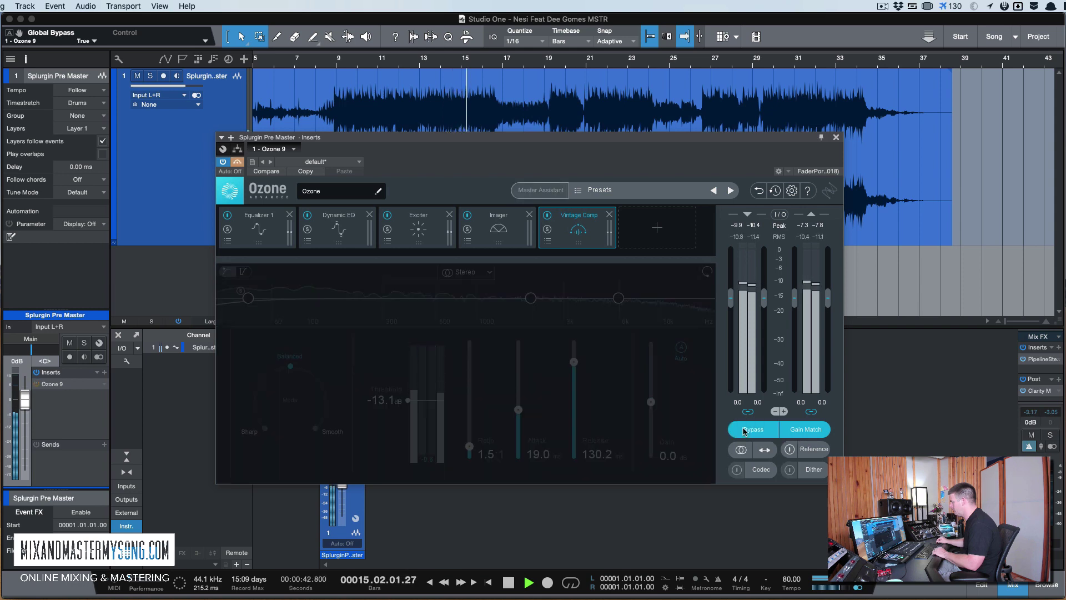
pyautogui.click(744, 431)
pyautogui.press('space')
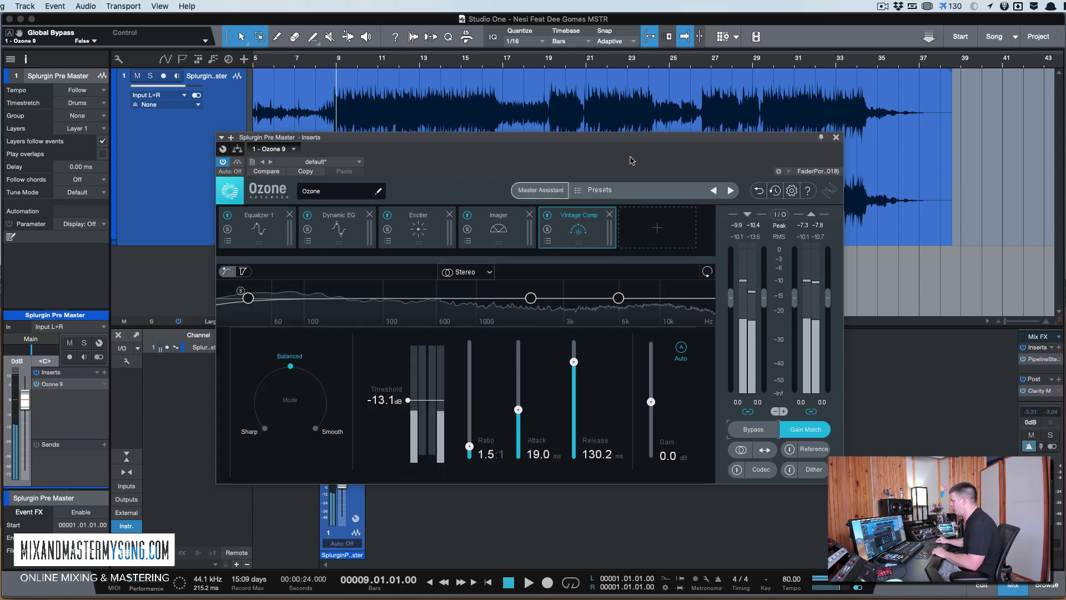
# Step: Add a Low End Focus module after the Vintage Comp, in Smooth mode with 9.6% contrast
pyautogui.click(657, 228)
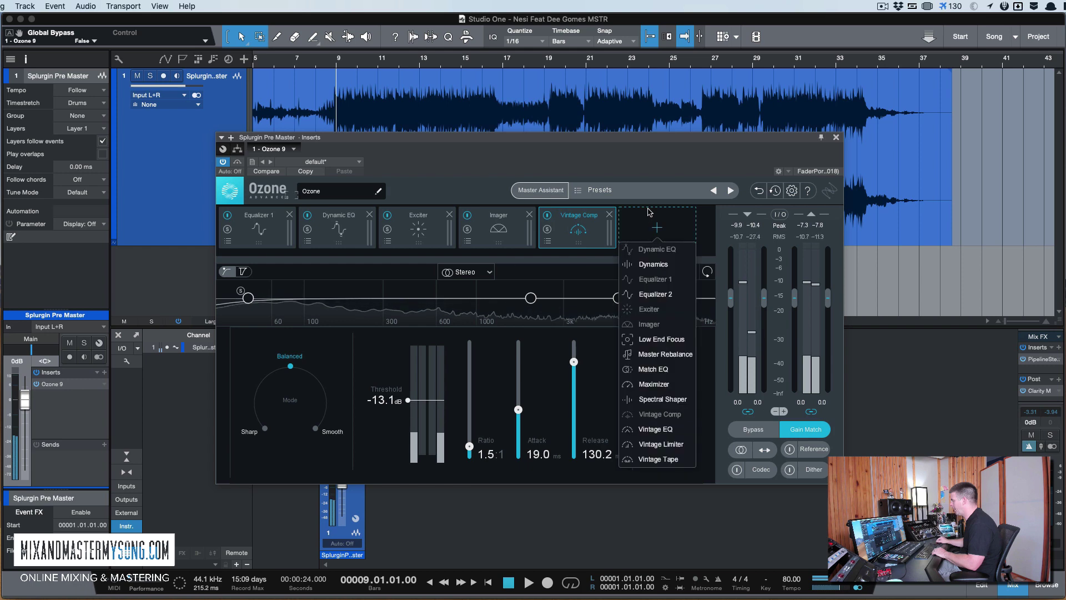
pyautogui.click(659, 339)
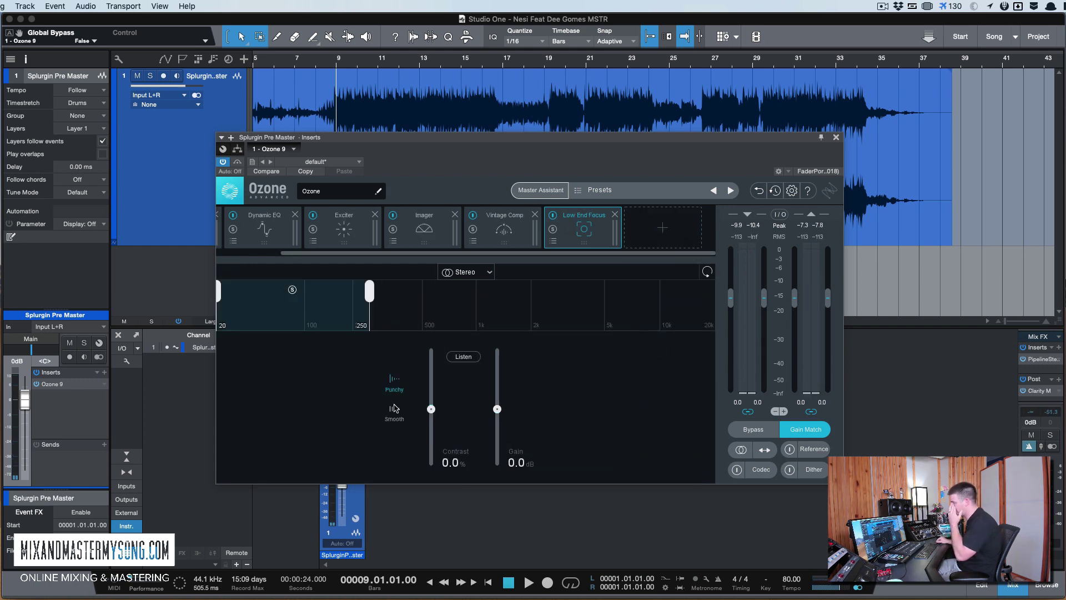
pyautogui.click(392, 414)
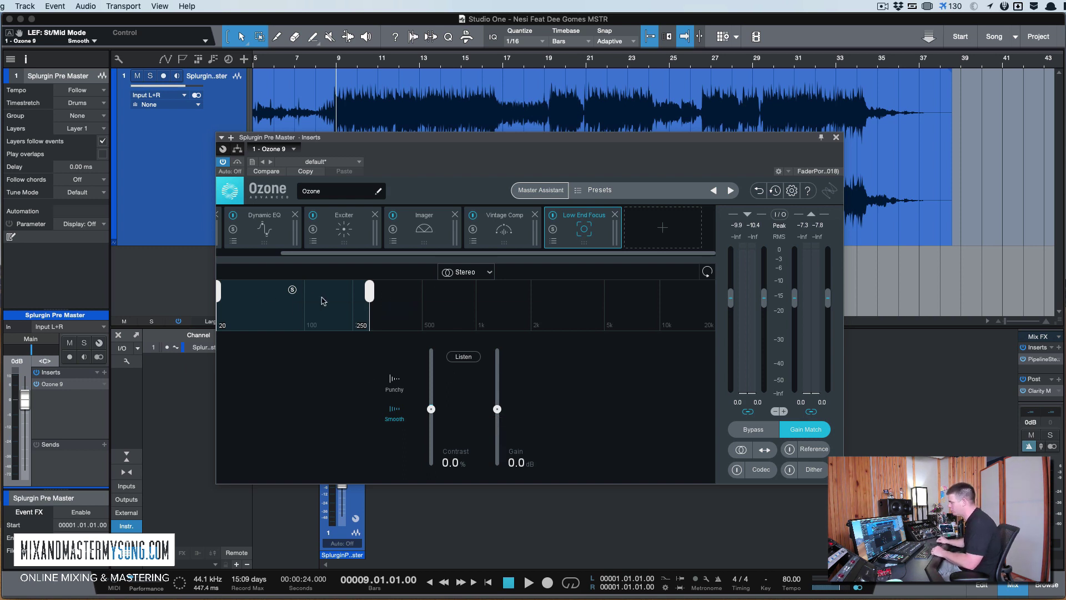
pyautogui.scroll(2, 437, 411)
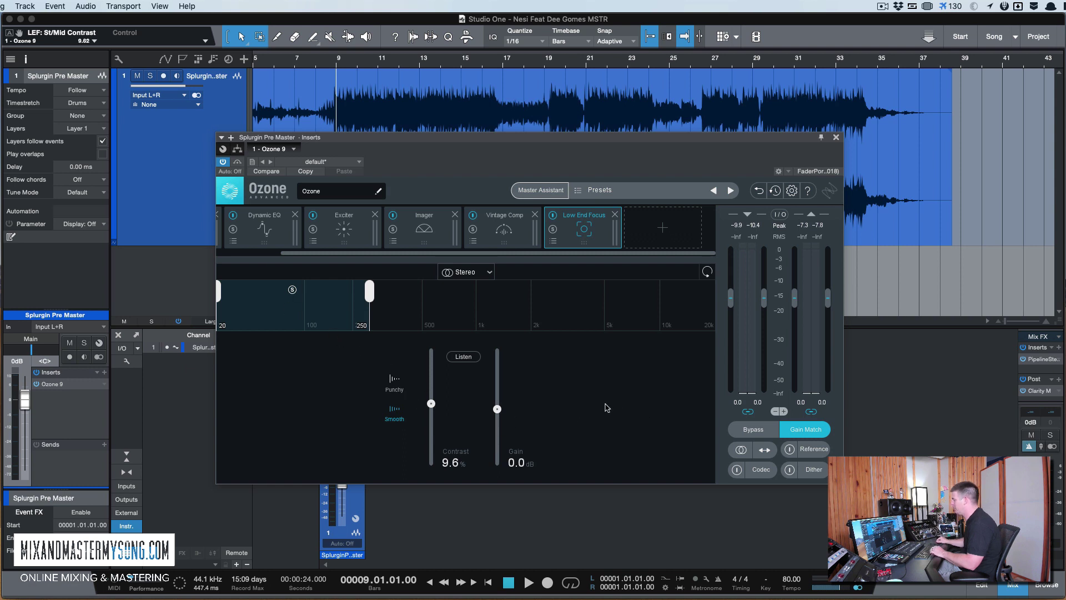
# Step: Play the section and bypass and re-enable the Low End Focus module to compare the low end
pyautogui.press('space')
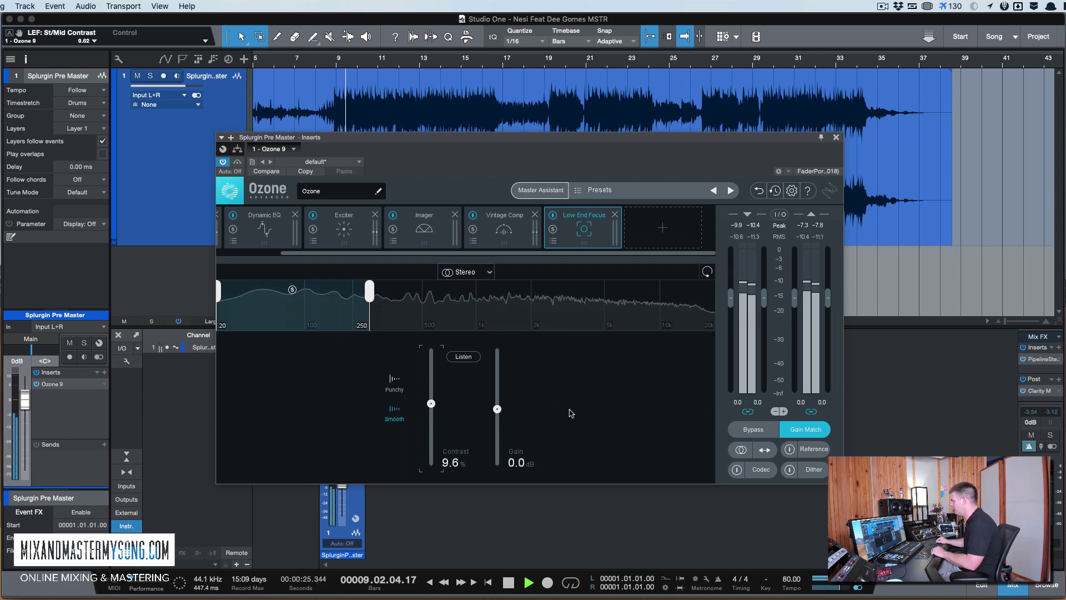
pyautogui.click(552, 216)
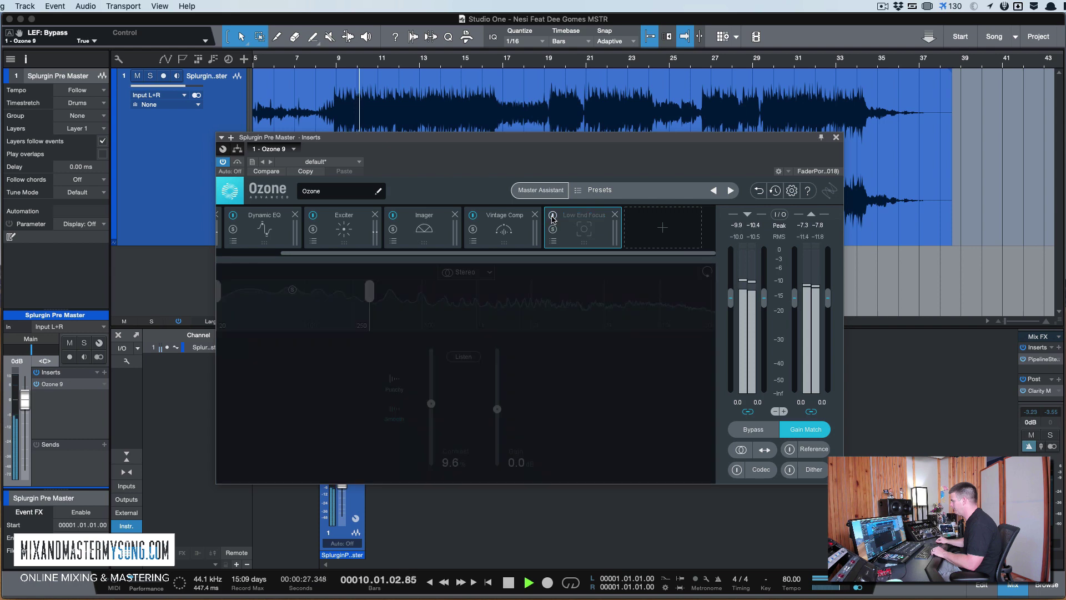
pyautogui.click(552, 217)
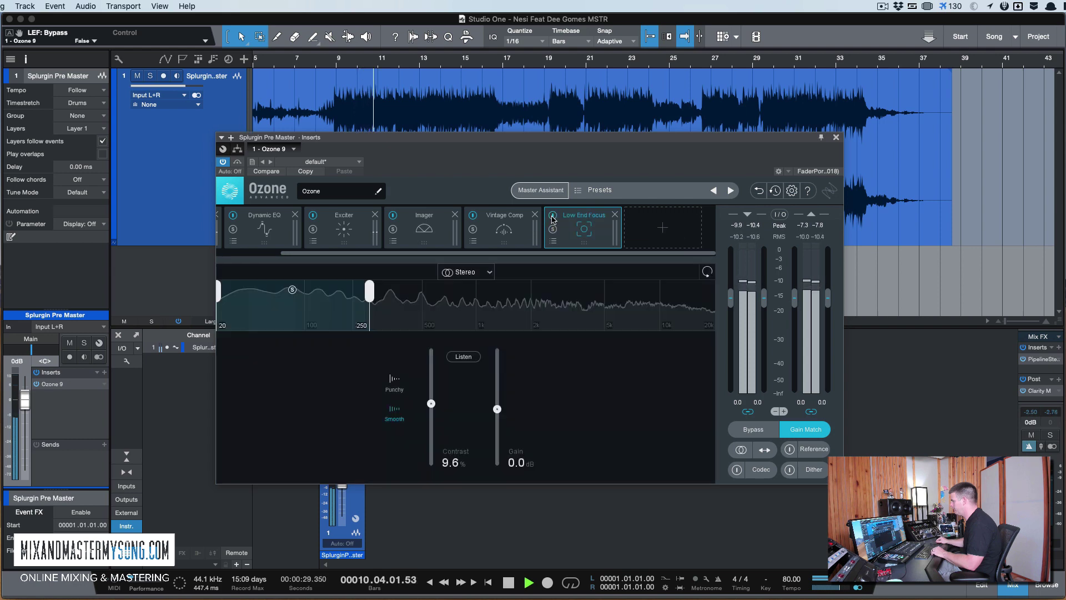
# Step: Try a Low End Focus contrast of 31.7%, comparing it with the module bypassed and with all processing bypassed
pyautogui.moveTo(431, 403)
pyautogui.mouseDown()
pyautogui.moveTo(431, 345)
pyautogui.moveTo(433, 393)
pyautogui.mouseUp()
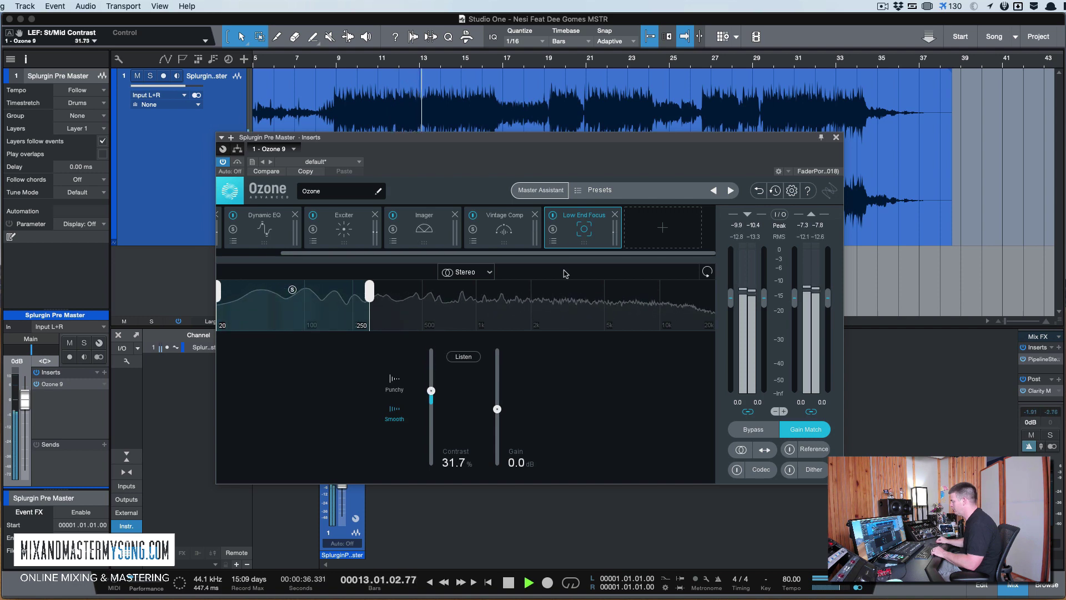
pyautogui.click(552, 215)
pyautogui.click(553, 215)
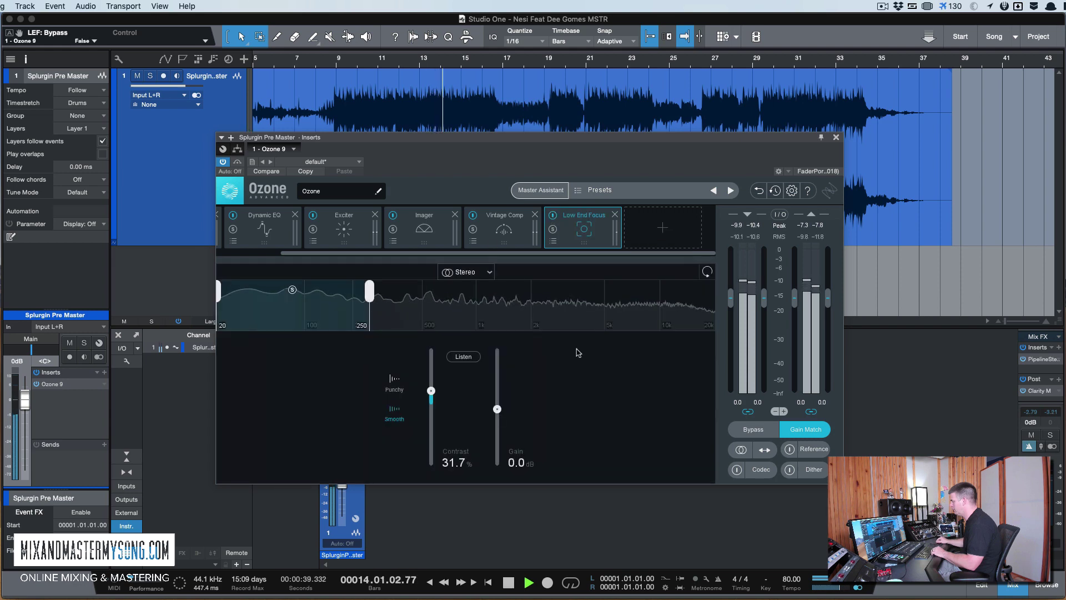
pyautogui.click(745, 431)
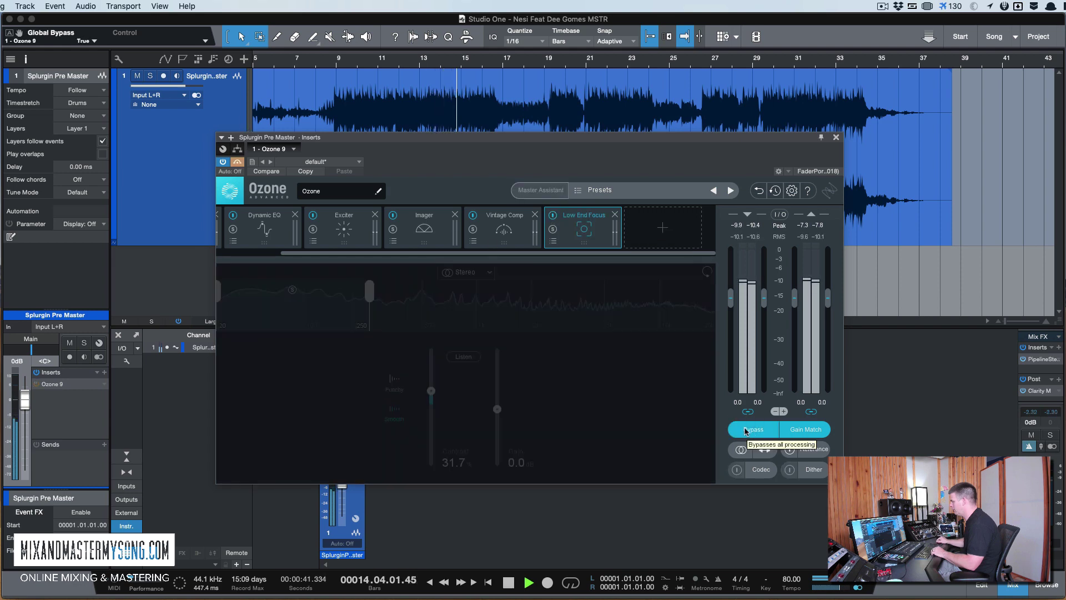
pyautogui.click(745, 430)
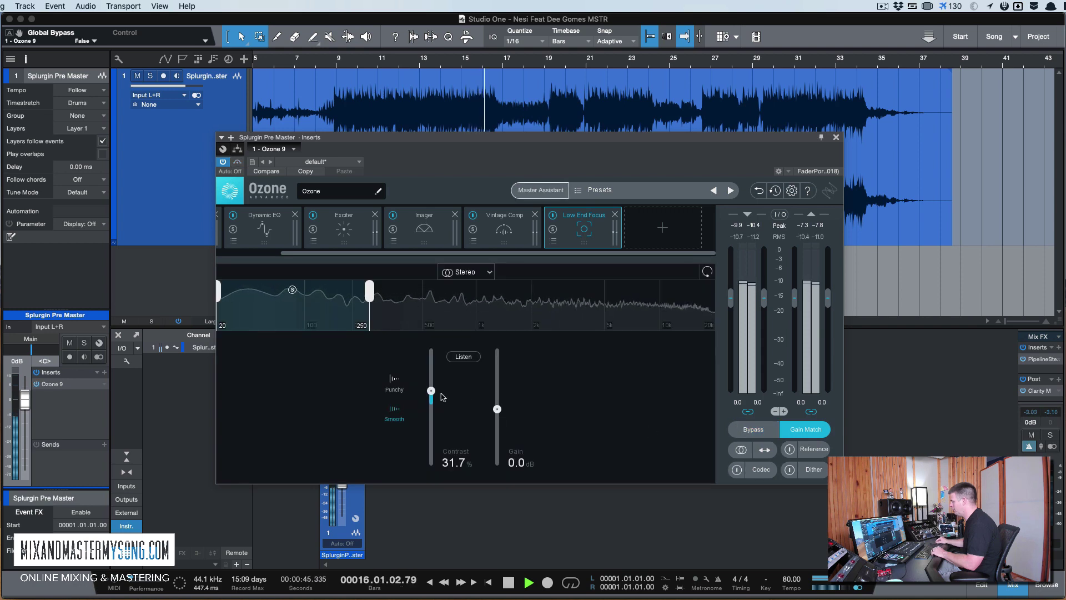
# Step: Set the Low End Focus contrast to 28.8% and replay the section, comparing it with all processing bypassed
pyautogui.moveTo(431, 391); pyautogui.dragTo(431, 394)
pyautogui.press('space')
pyautogui.press('space')
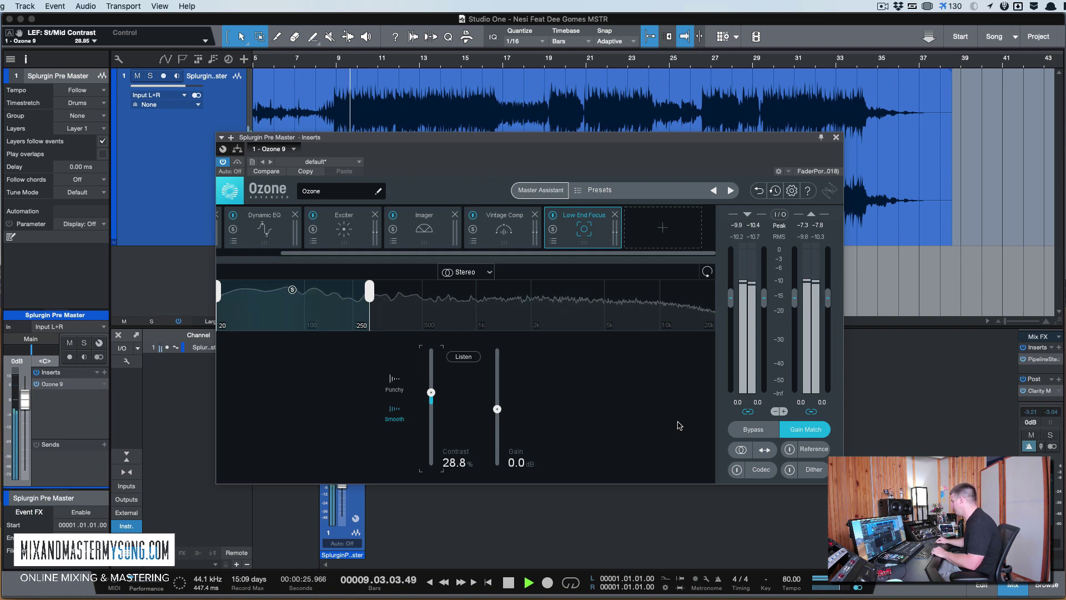
pyautogui.click(748, 431)
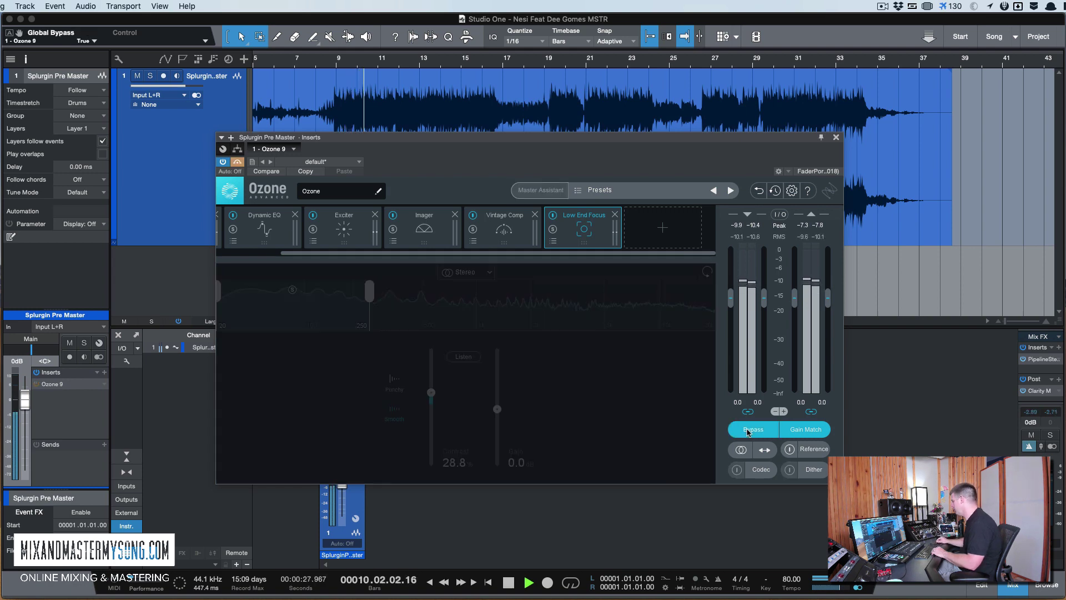
pyautogui.click(748, 431)
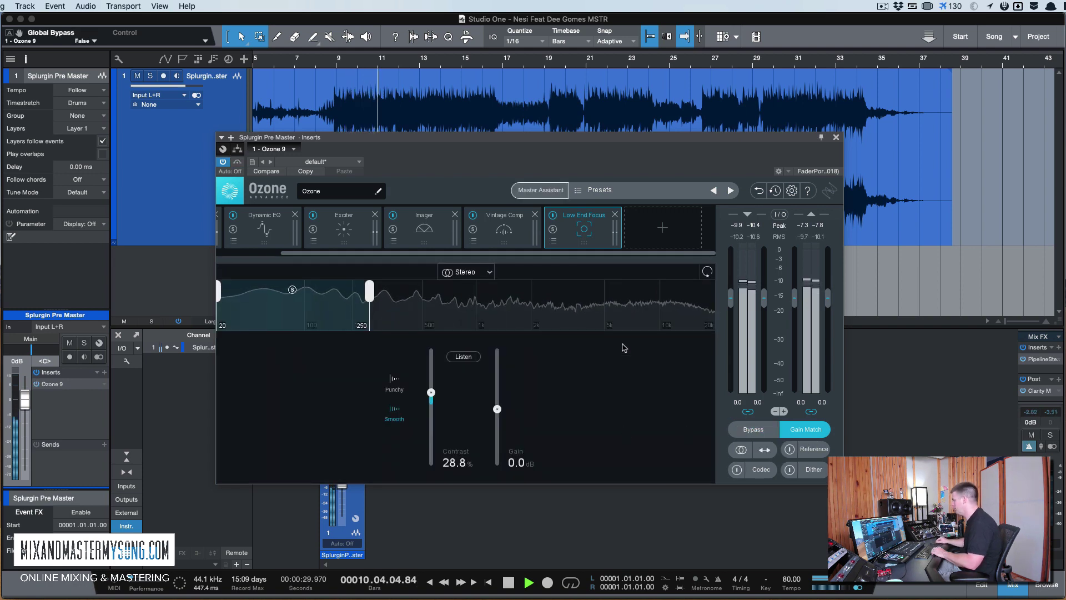
pyautogui.press('space')
# Step: Add an Equalizer 2 module and set its Baxandall Treble band to 20000 Hz with a 2.0 dB gain
pyautogui.click(664, 226)
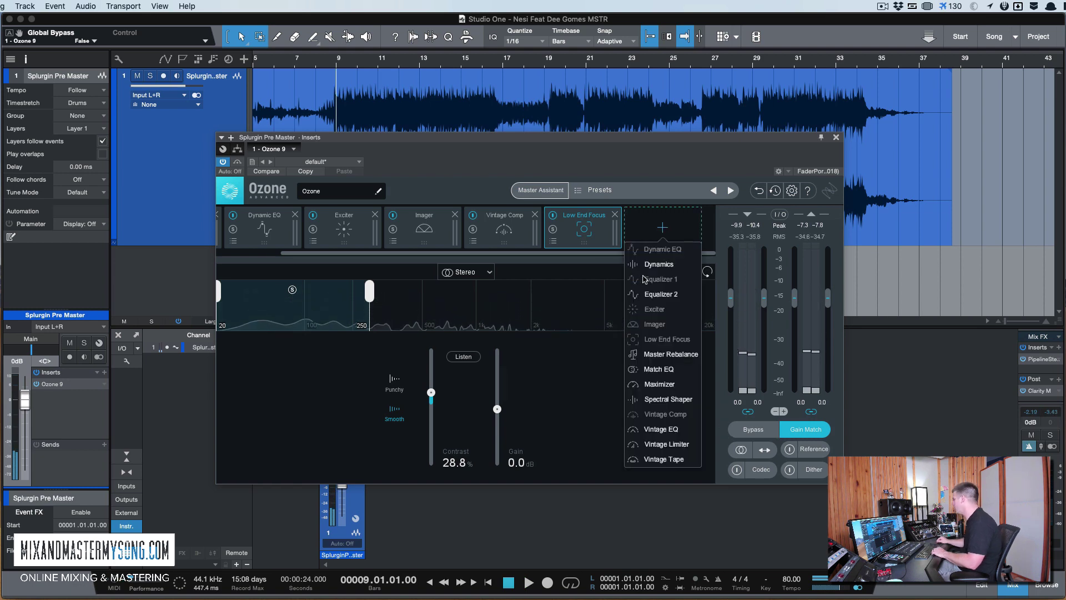
pyautogui.click(660, 294)
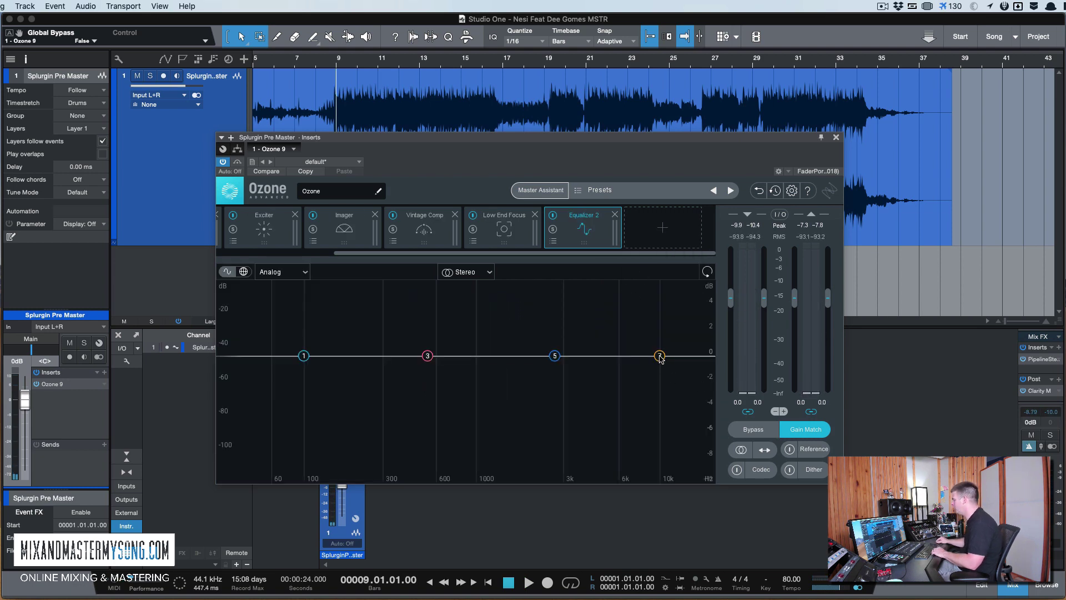
pyautogui.click(659, 356)
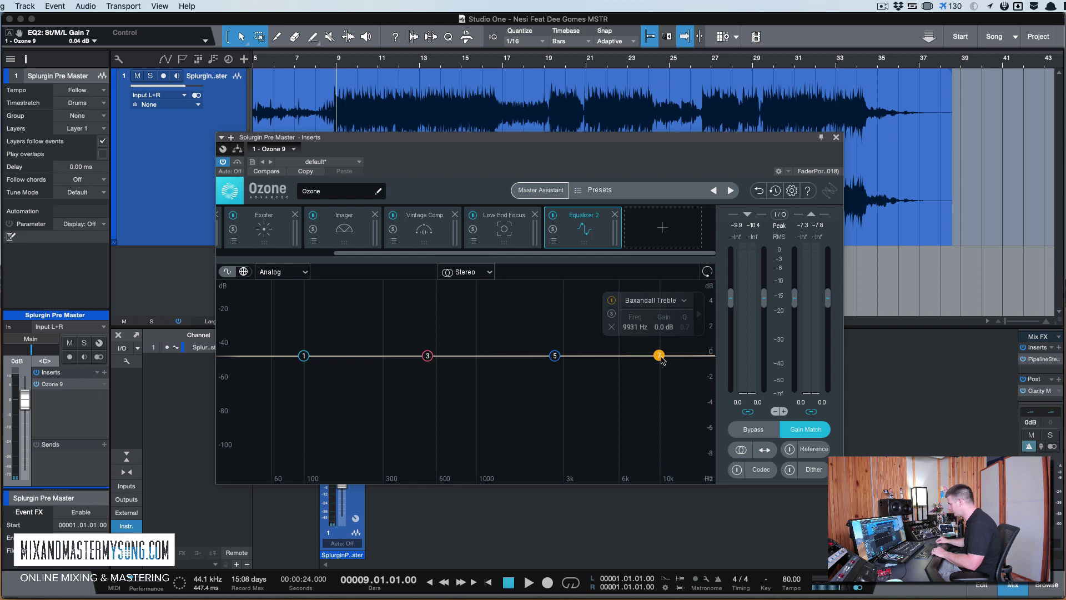
pyautogui.moveTo(661, 360); pyautogui.dragTo(691, 350)
pyautogui.doubleClick(635, 321)
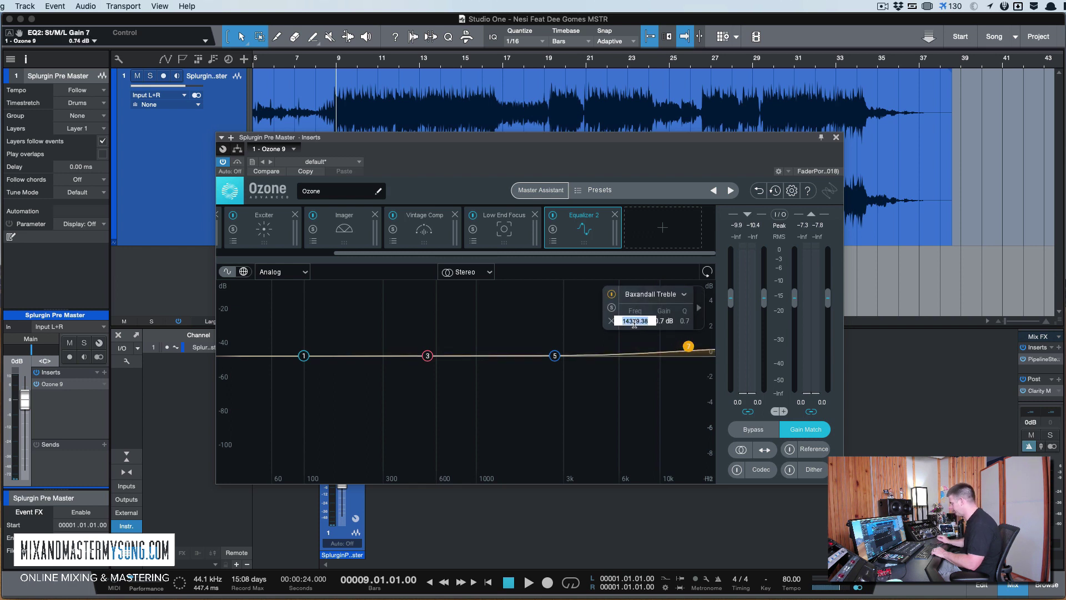
pyautogui.press('Return')
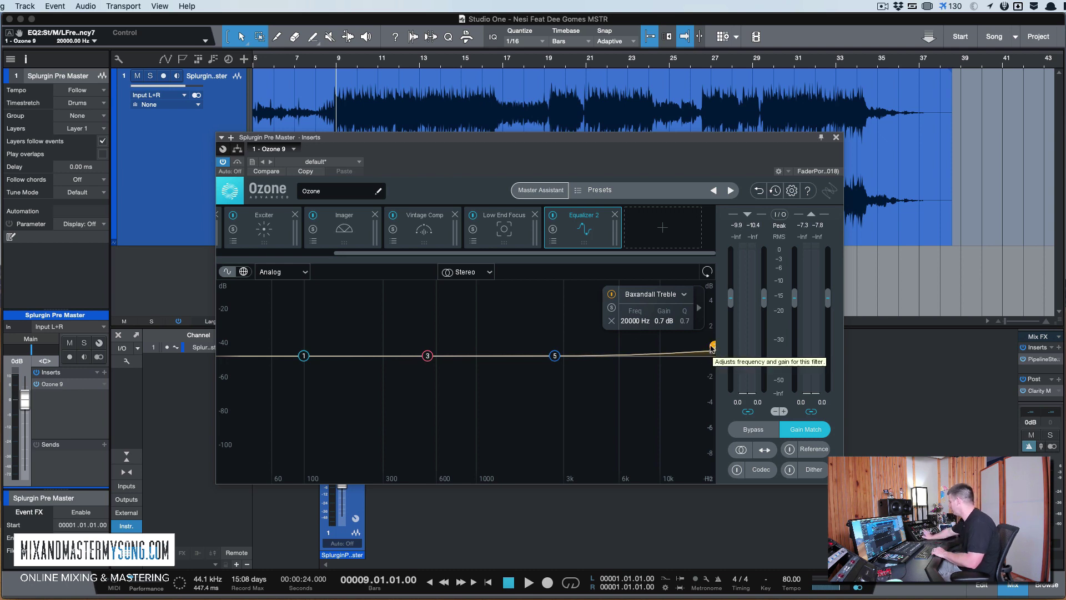
pyautogui.moveTo(712, 348); pyautogui.dragTo(712, 340)
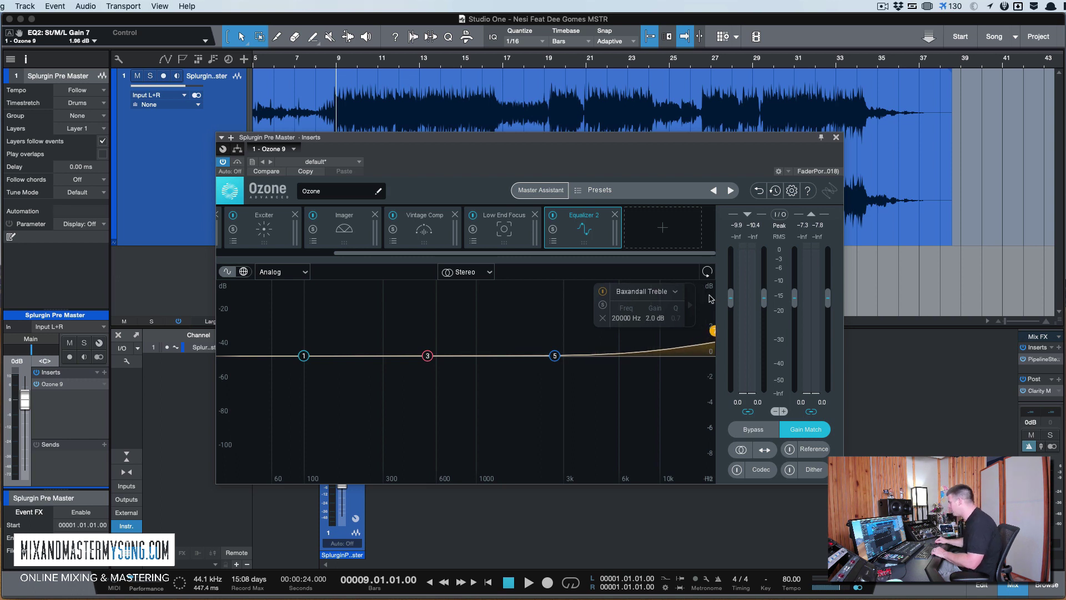
# Step: Play the section and toggle the global bypass to compare the Equalizer 2 treble boost with the unprocessed track
pyautogui.moveTo(711, 138); pyautogui.dragTo(702, 139)
pyautogui.press('space')
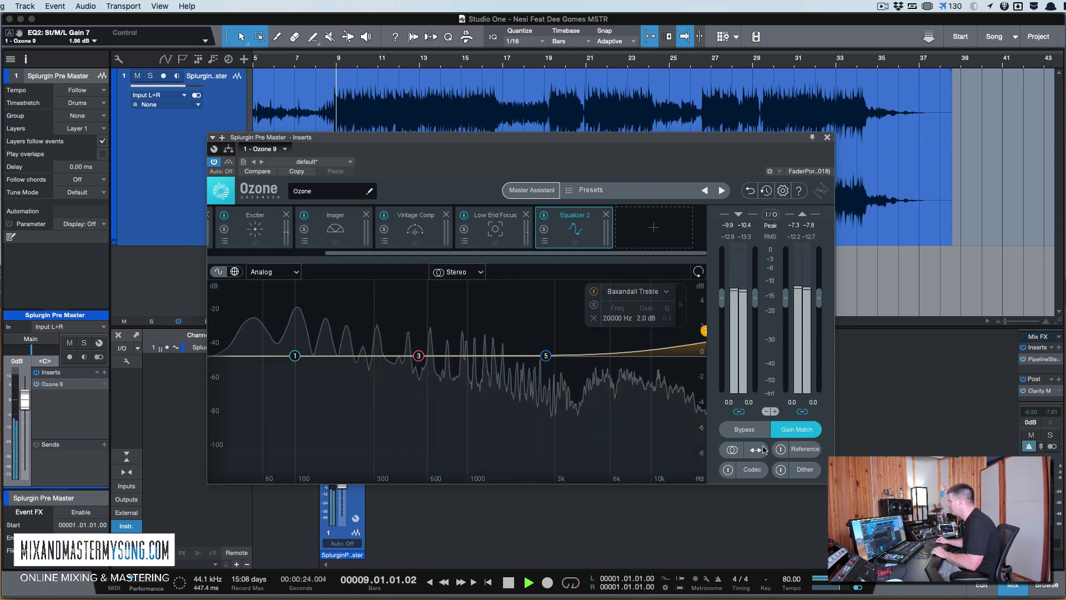
pyautogui.click(735, 433)
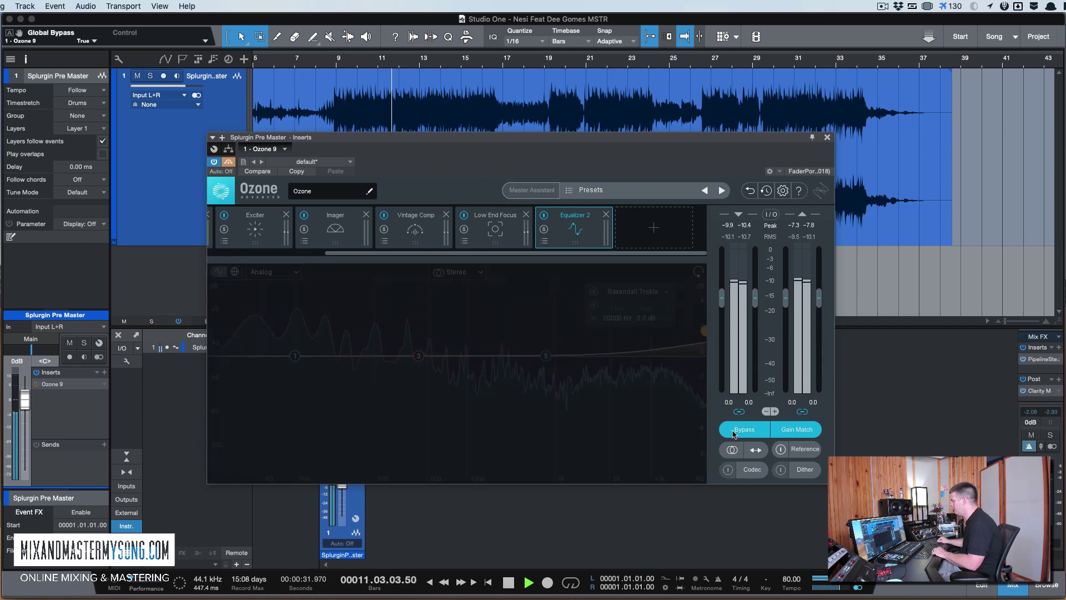
pyautogui.click(735, 434)
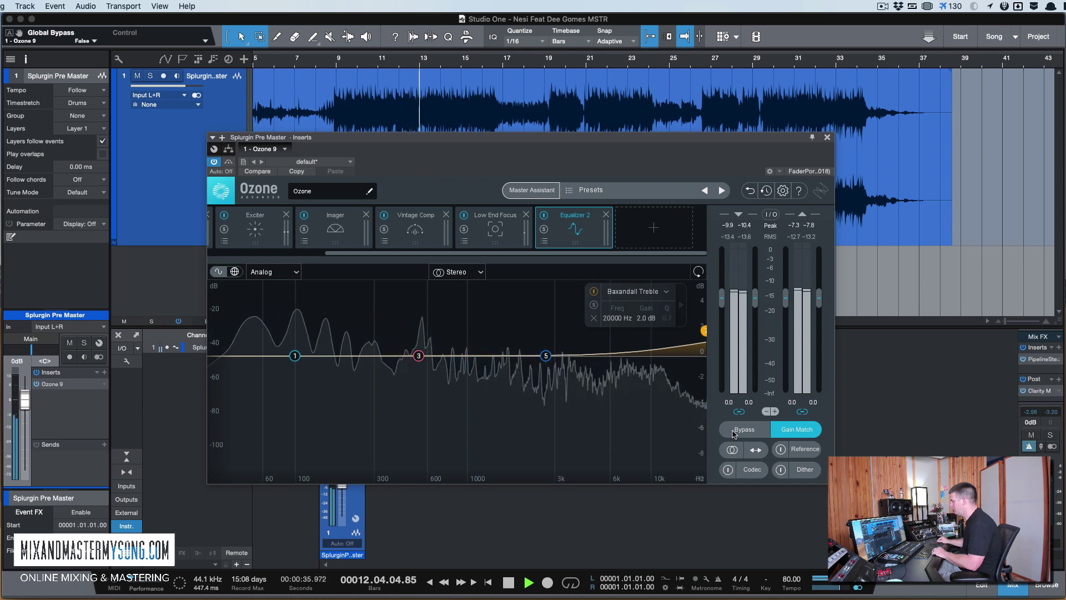
pyautogui.click(735, 434)
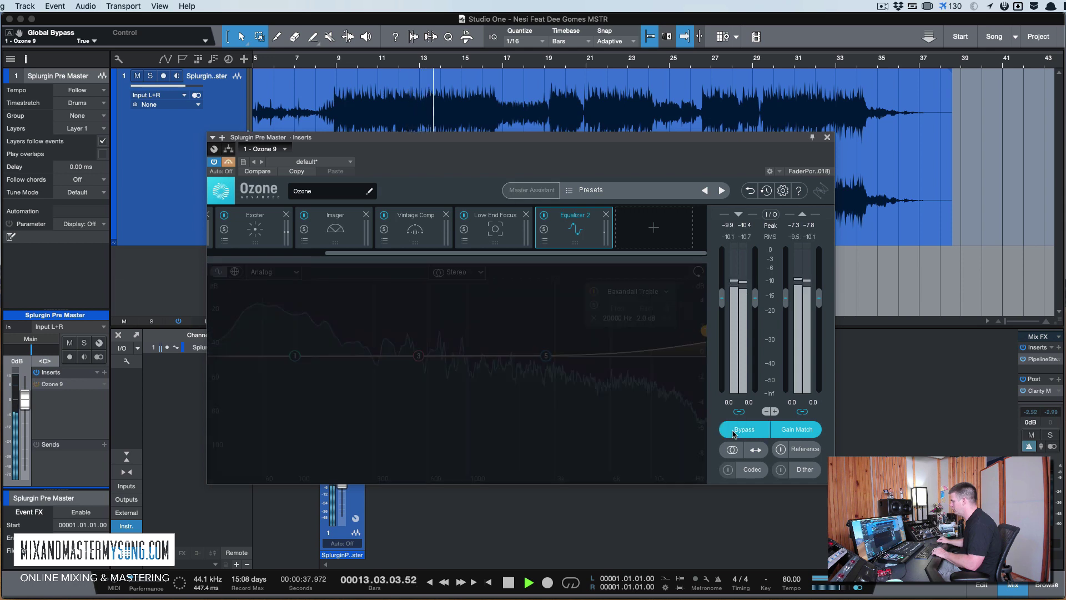
pyautogui.click(735, 433)
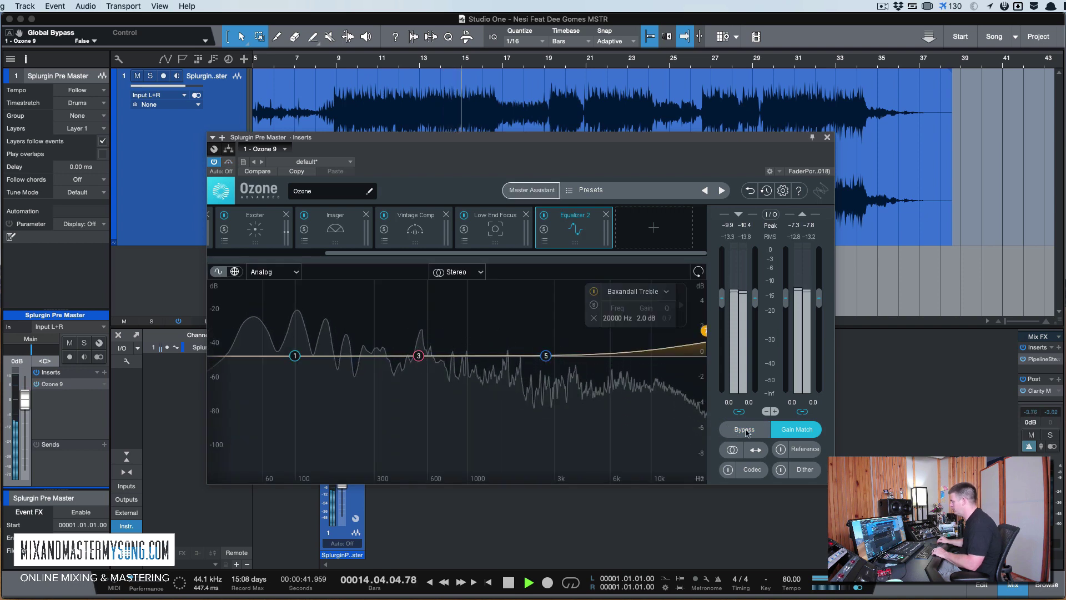
pyautogui.press('space')
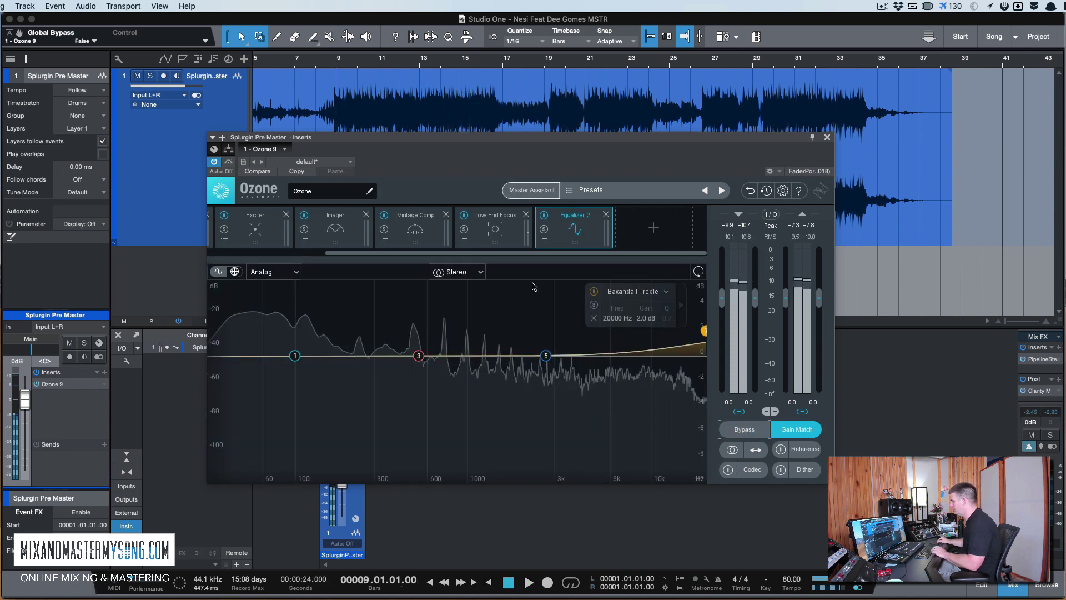
# Step: Set the Equalizer 2 Baxandall Bass band to 75 Hz with a 0.8 dB gain, comparing playback with all processing bypassed
pyautogui.click(295, 355)
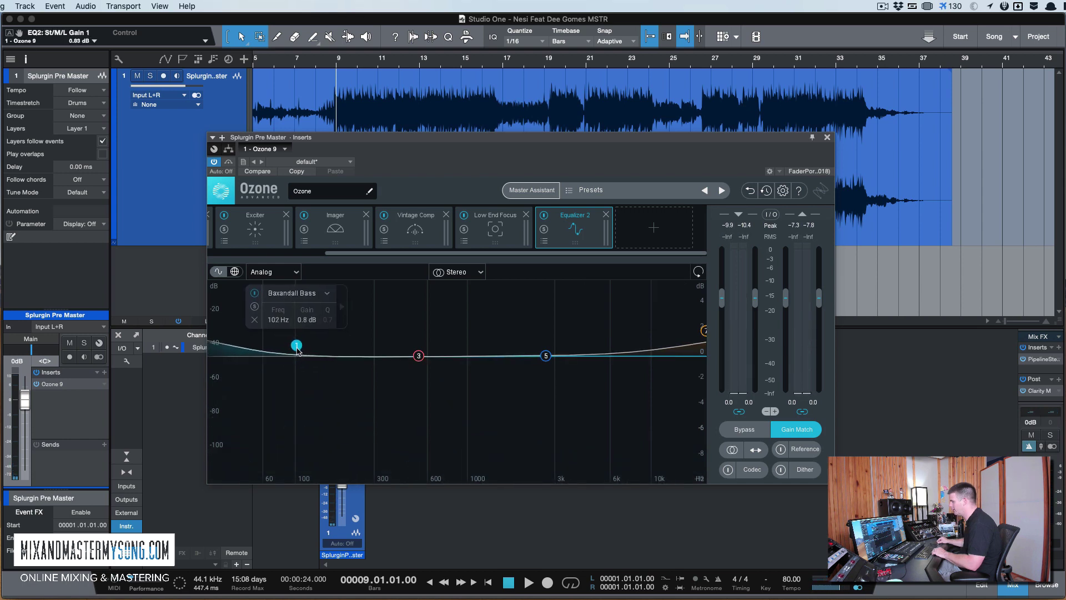
pyautogui.moveTo(298, 348); pyautogui.dragTo(280, 344)
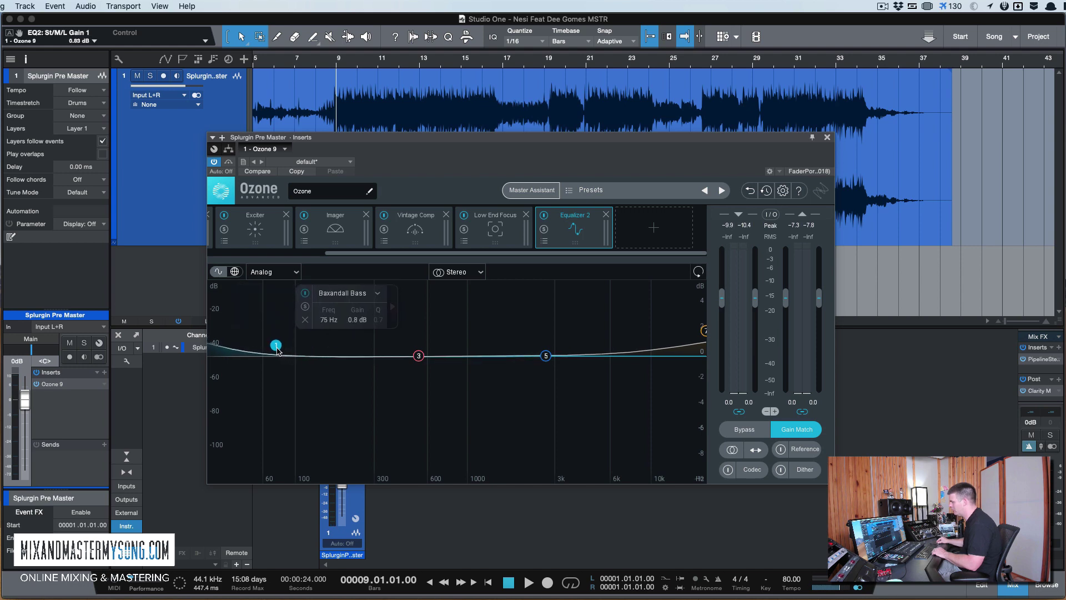
pyautogui.press('space')
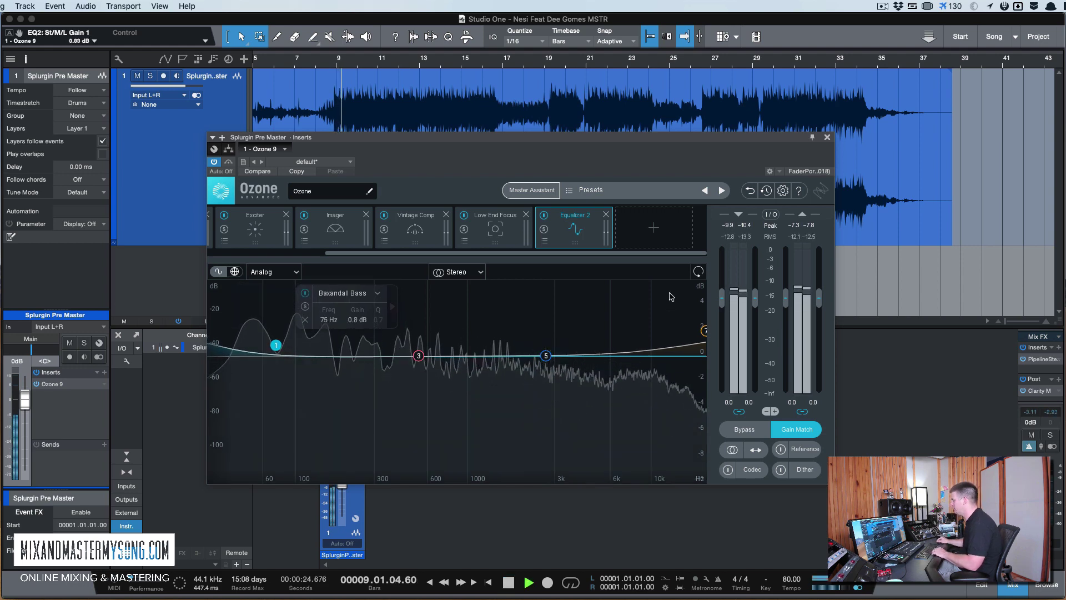
pyautogui.click(745, 430)
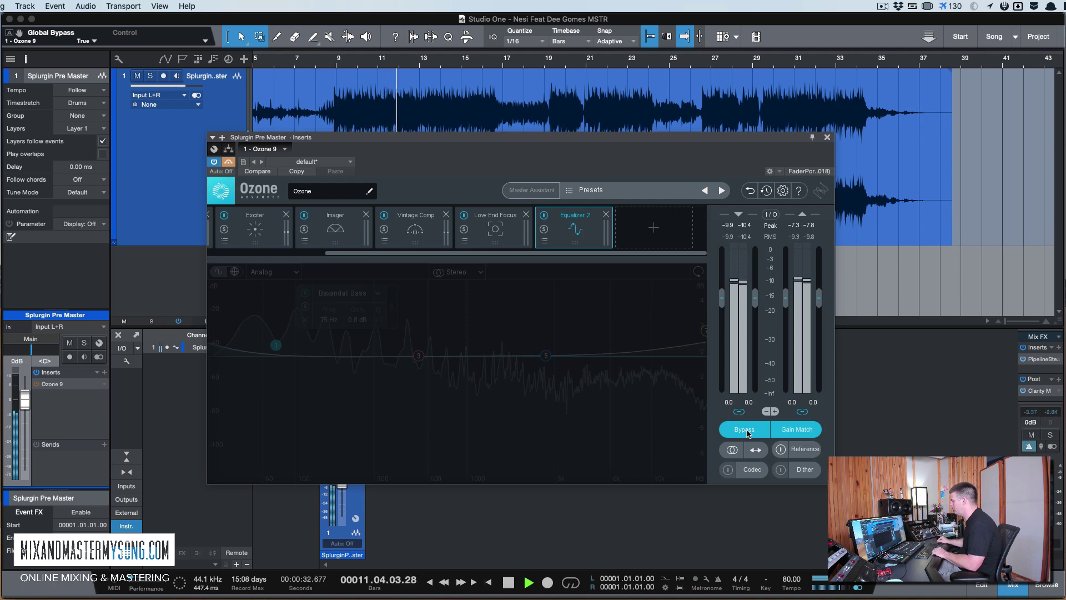
pyautogui.click(745, 430)
pyautogui.press('space')
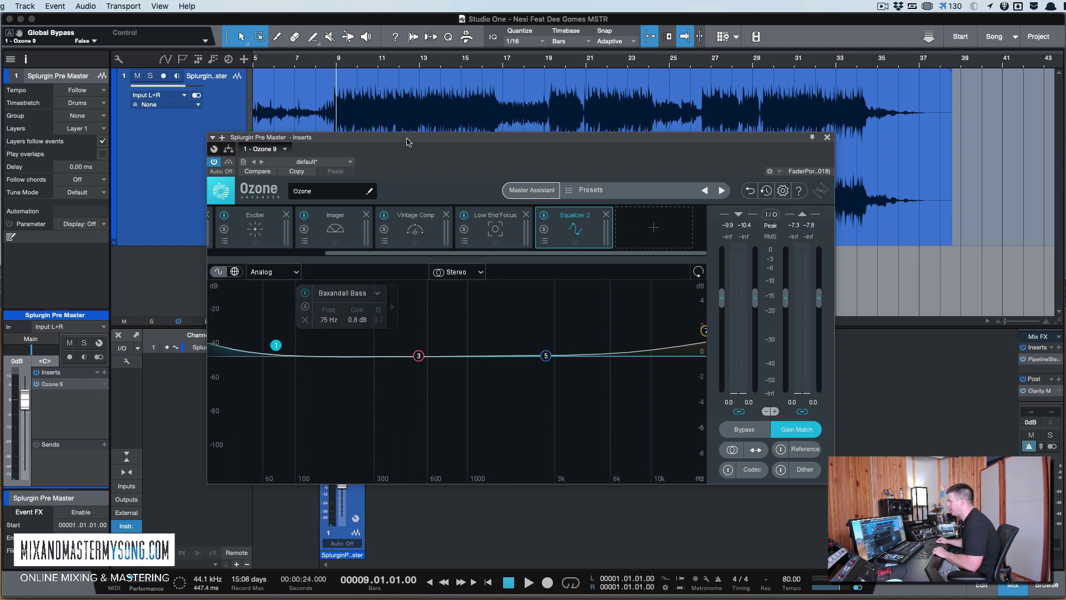
pyautogui.press('space')
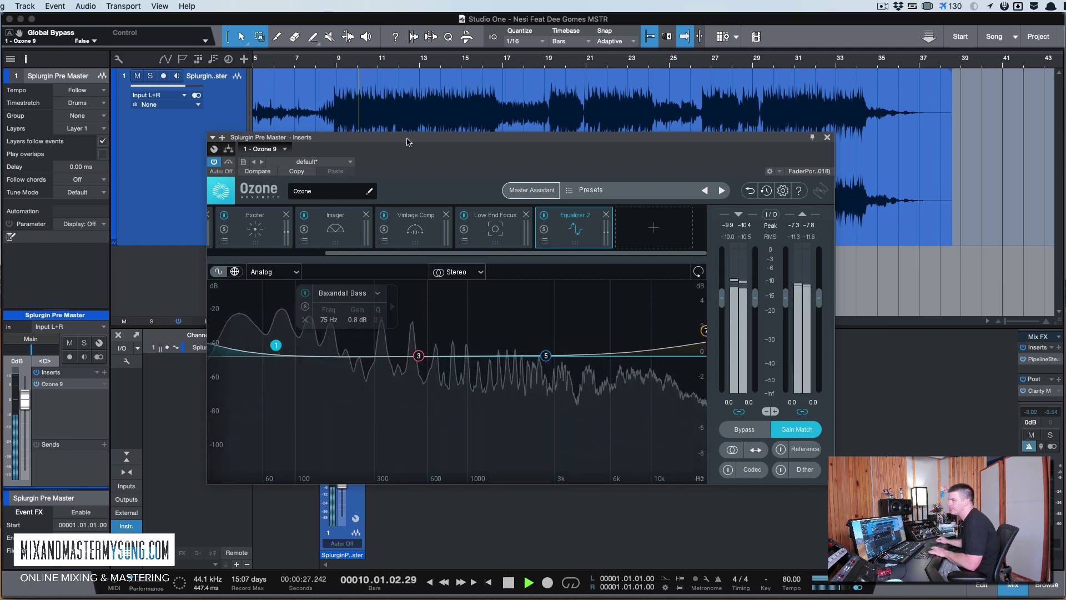
pyautogui.press('space')
# Step: Add a Maximizer module and learn its threshold from playback with a target of -10.0 LUFS
pyautogui.click(665, 236)
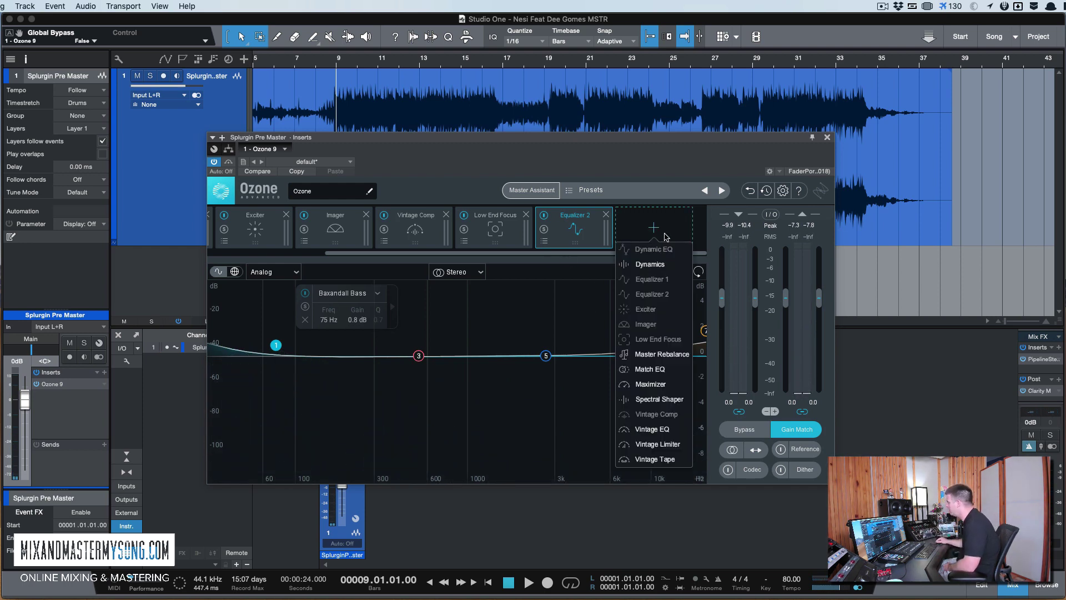
pyautogui.click(651, 384)
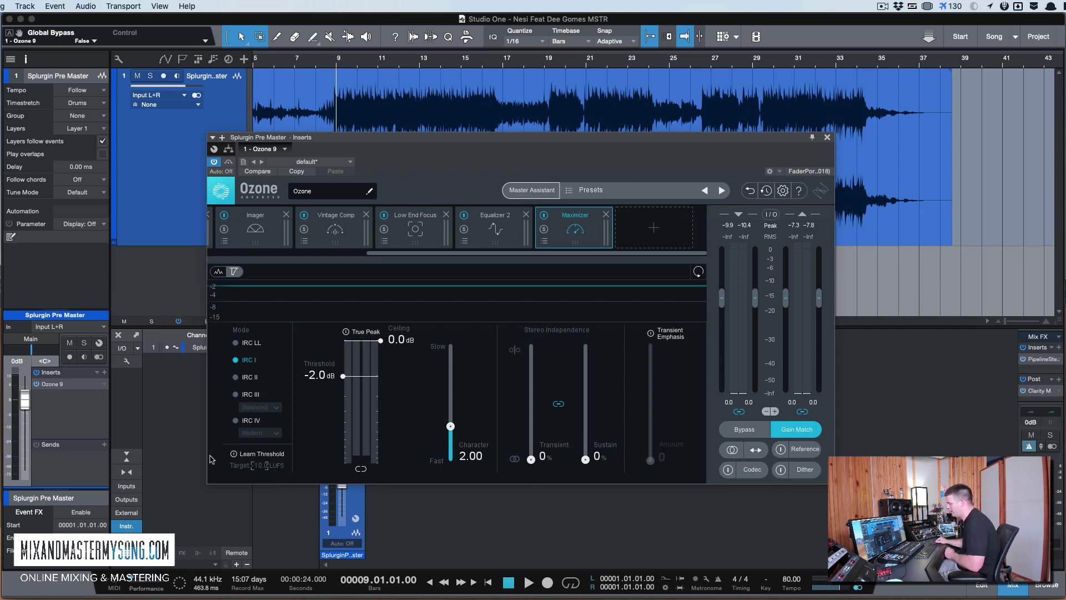
pyautogui.click(234, 454)
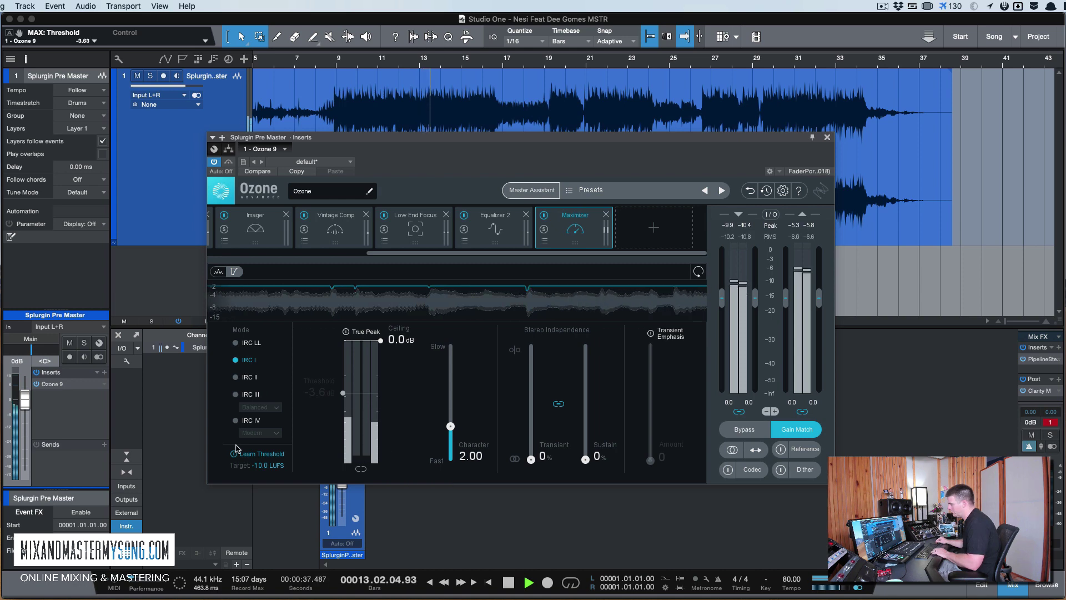
pyautogui.press('space')
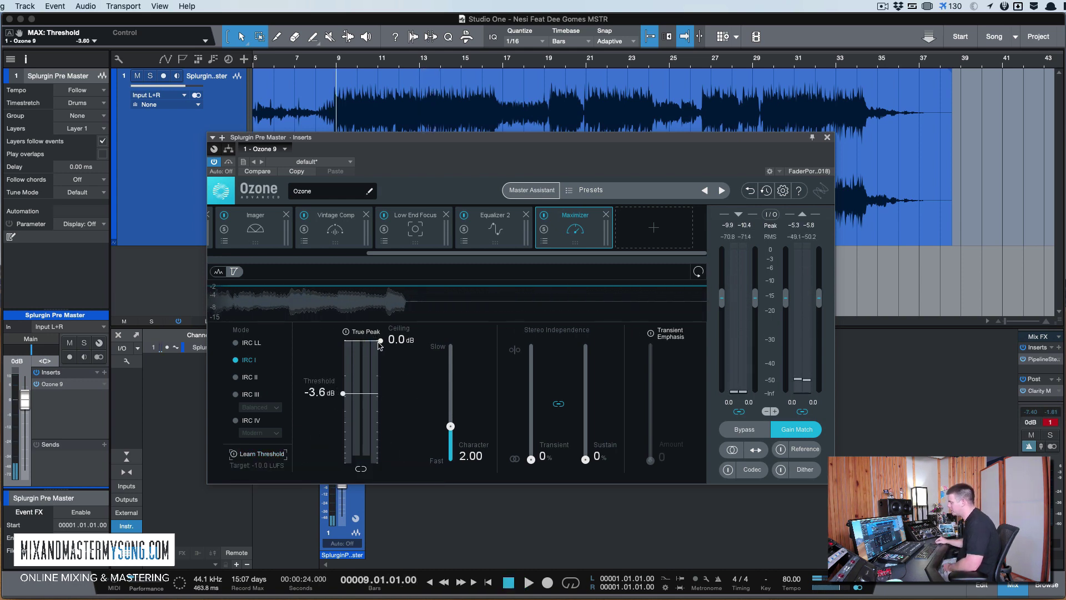
# Step: Set the Maximizer ceiling to -0.3 dB and audition IRC II and IRC III during playback, keeping IRC III with Balanced character
pyautogui.moveTo(380, 343); pyautogui.dragTo(381, 347)
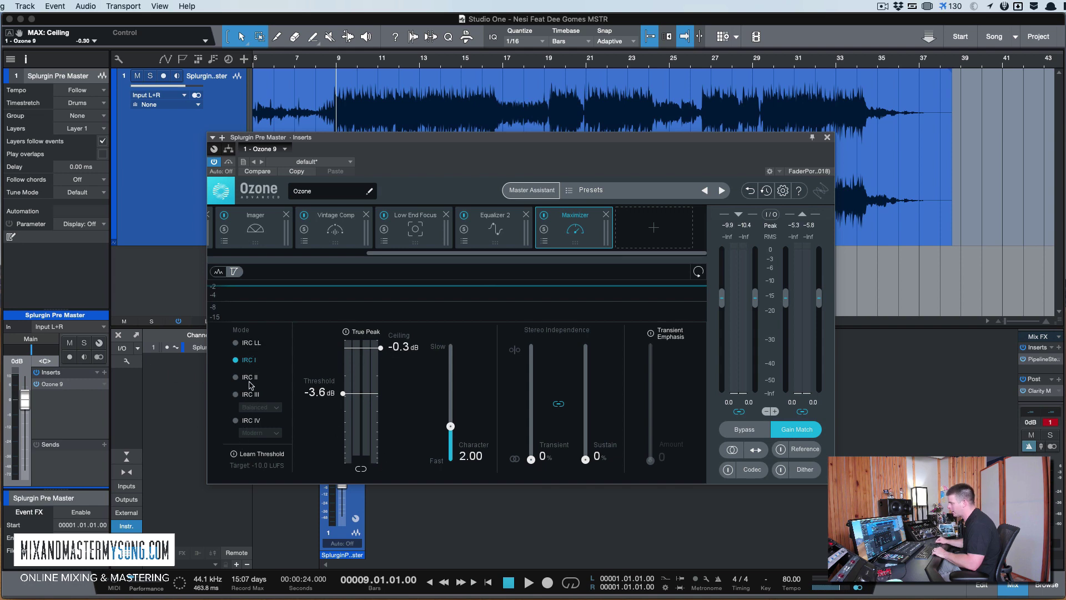
pyautogui.press('space')
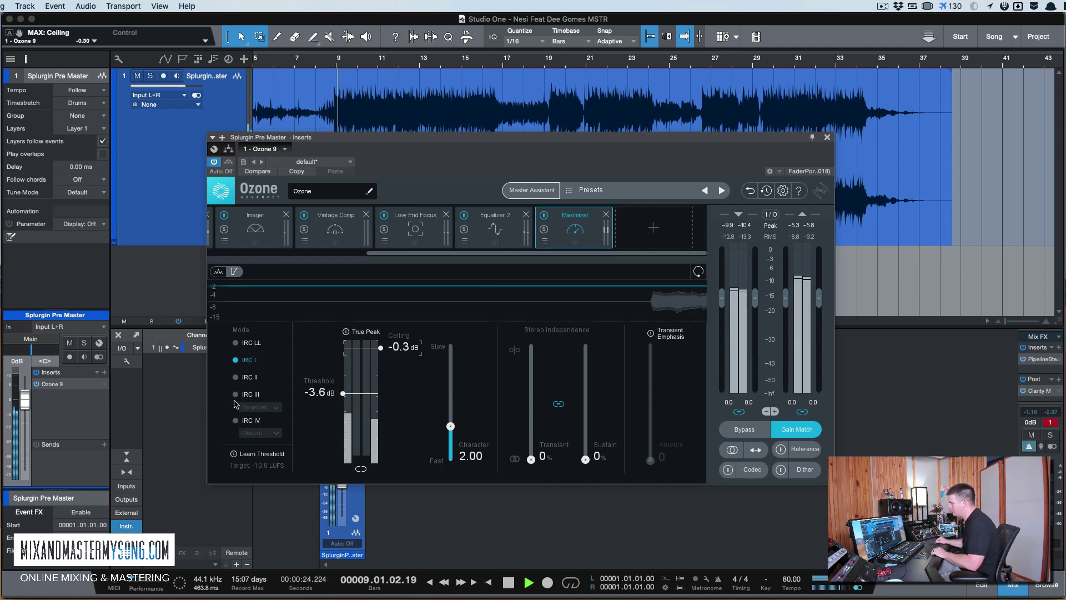
pyautogui.click(235, 377)
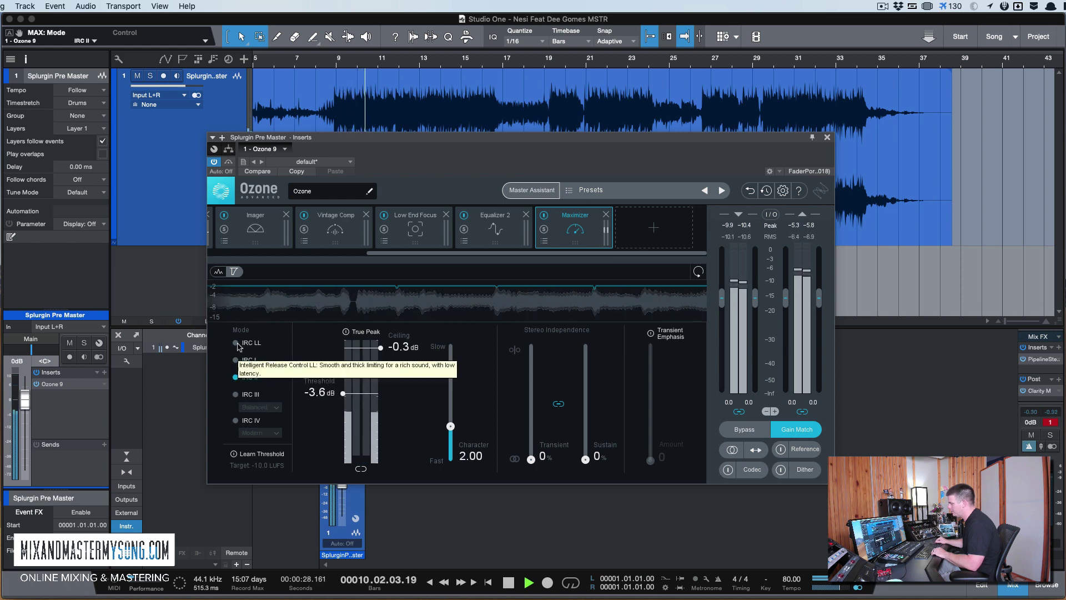
pyautogui.click(236, 395)
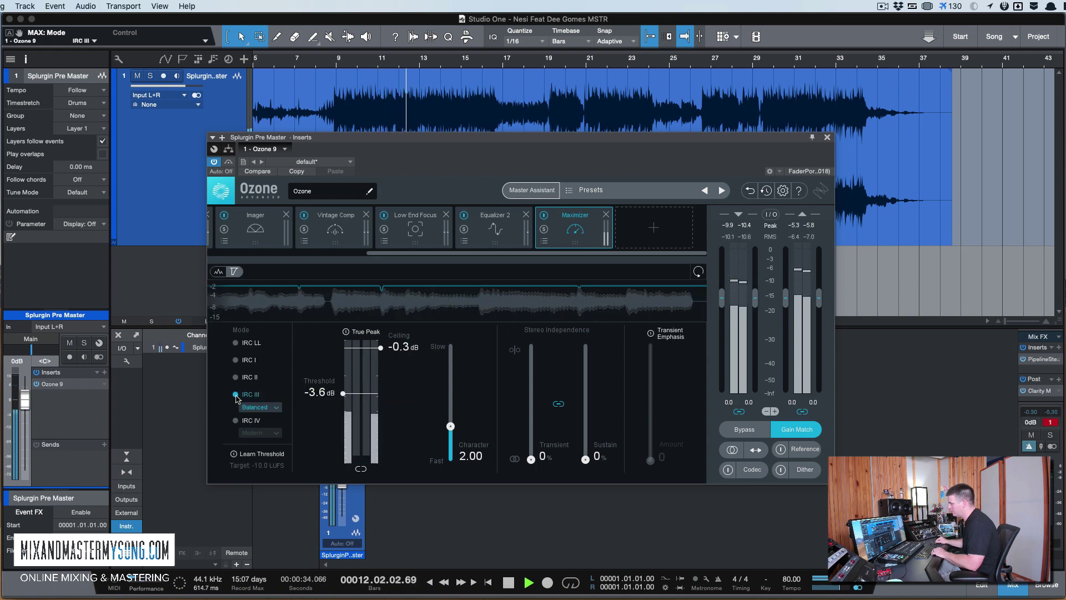
pyautogui.click(262, 407)
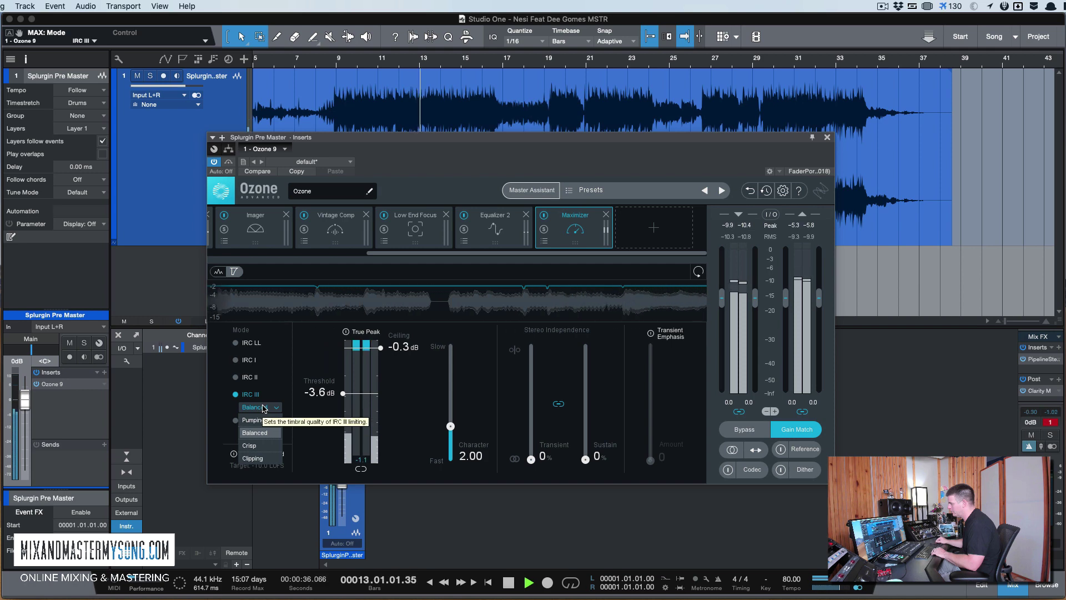
pyautogui.click(218, 419)
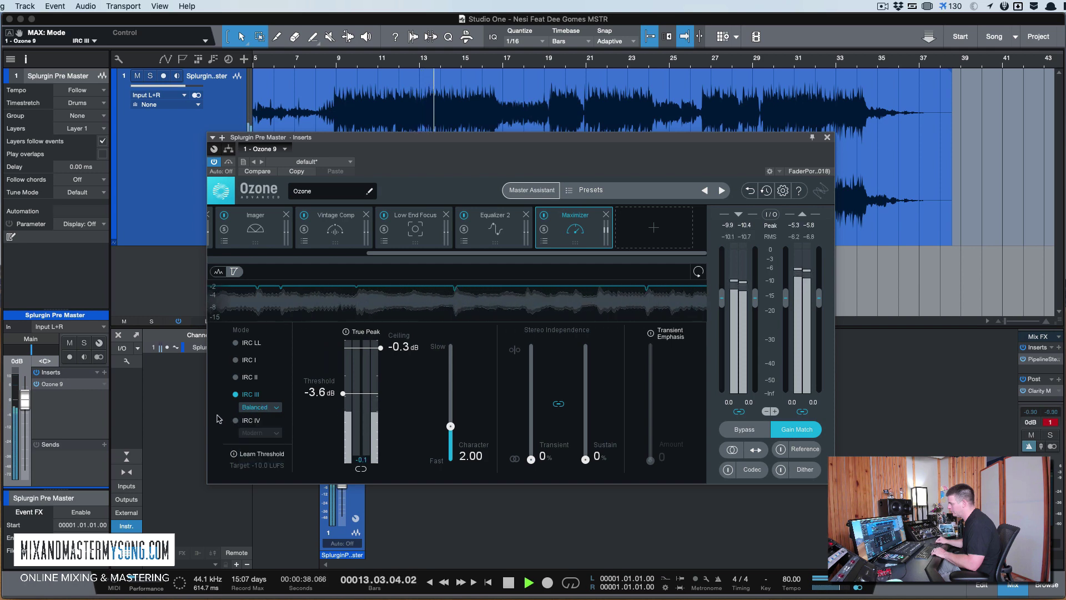
pyautogui.press('space')
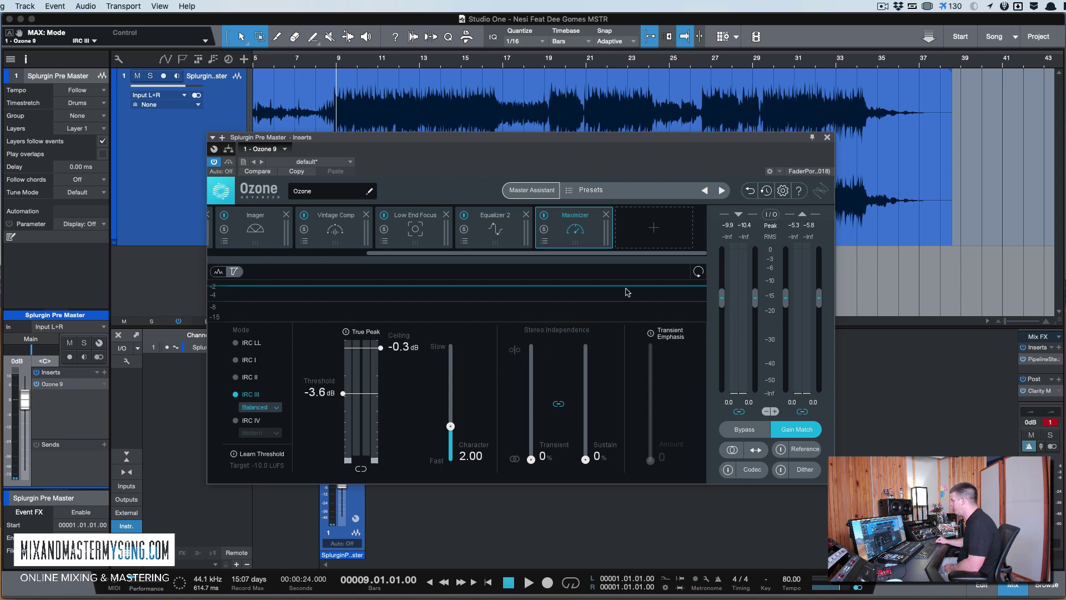
# Step: Reposition the Ozone window and clear the clip indicator on the main output channel
pyautogui.moveTo(685, 140); pyautogui.dragTo(681, 134)
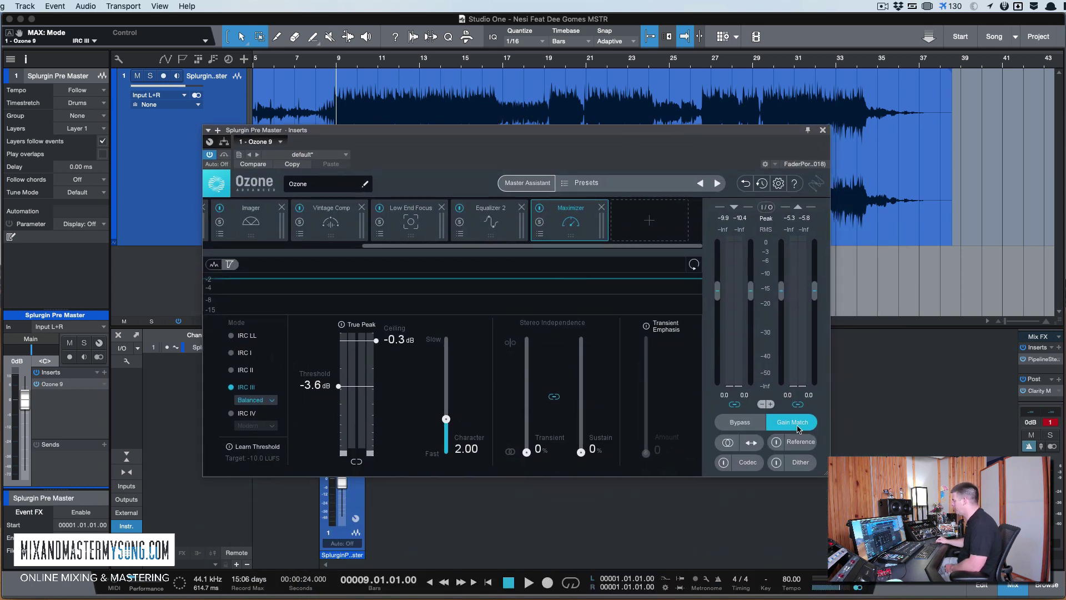
pyautogui.click(1048, 423)
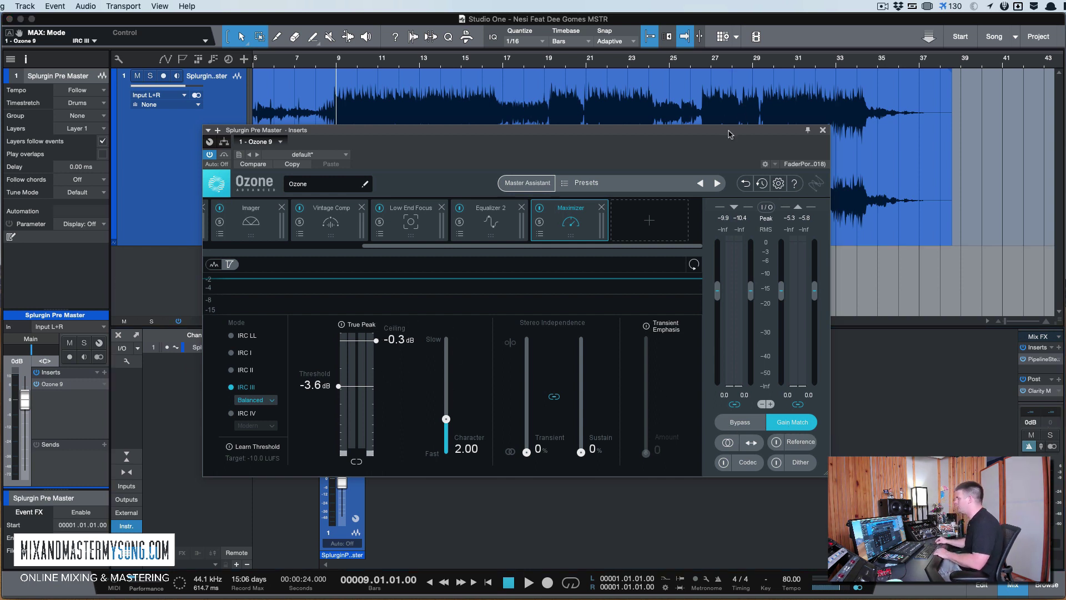
pyautogui.moveTo(731, 135); pyautogui.dragTo(755, 131)
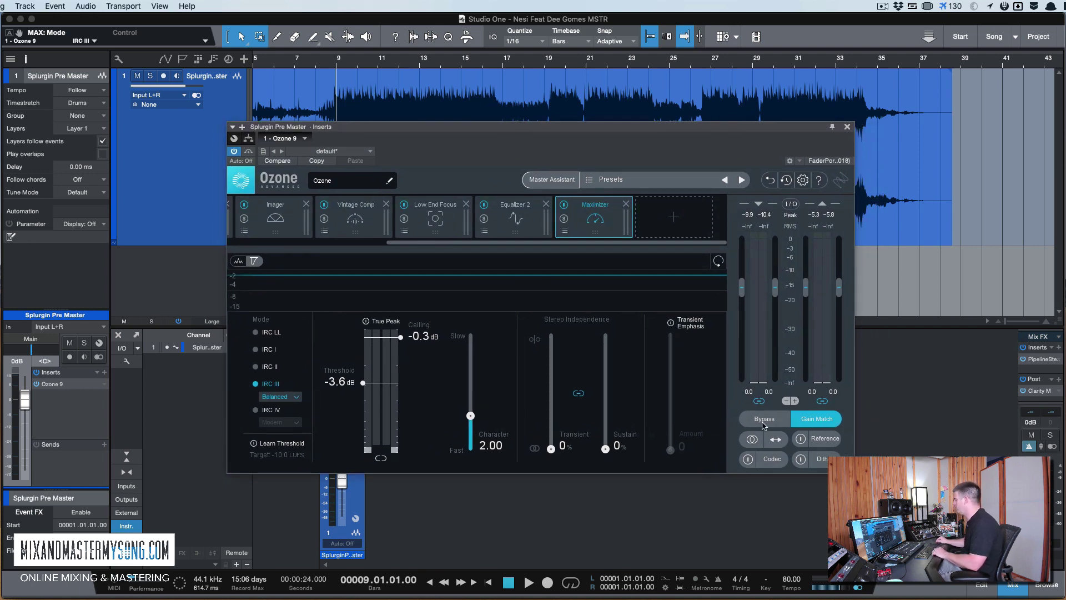
# Step: Replay the section, comparing the full chain with all processing bypassed, and turn off Gain Match
pyautogui.press('space')
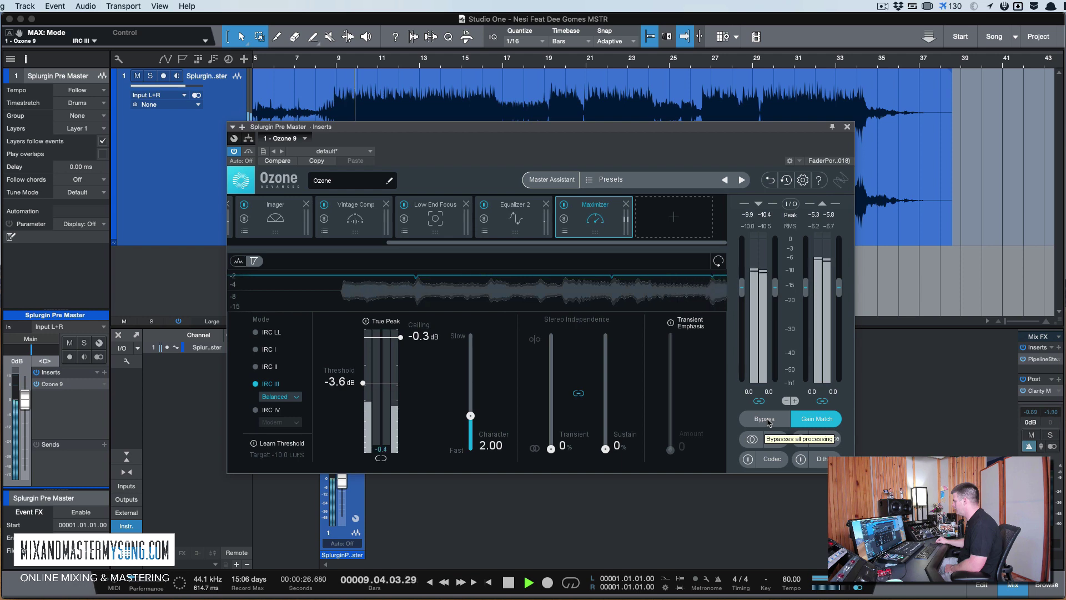
pyautogui.click(765, 419)
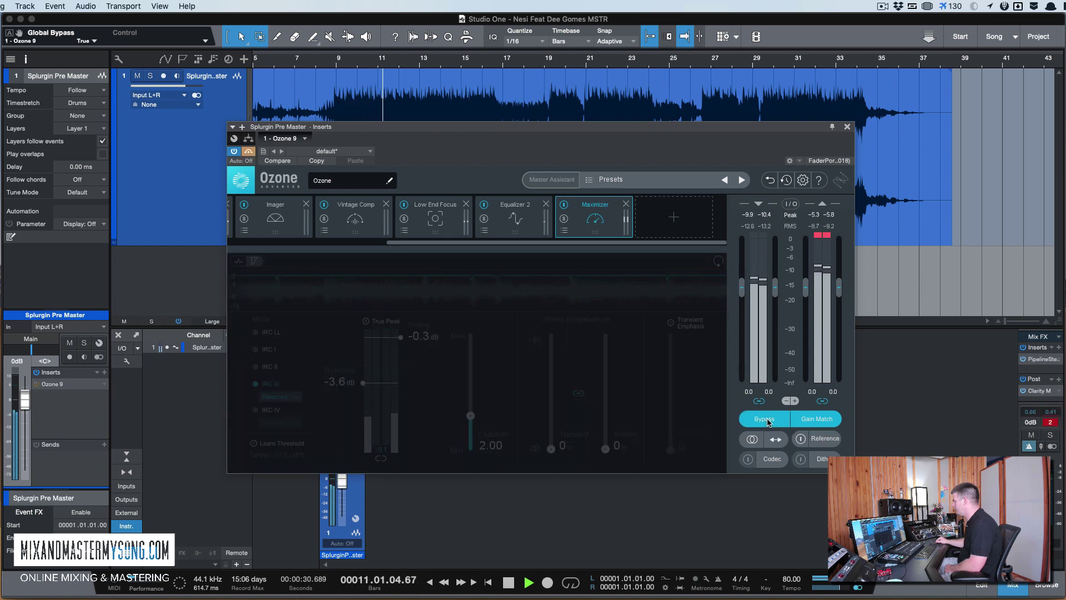
pyautogui.click(766, 420)
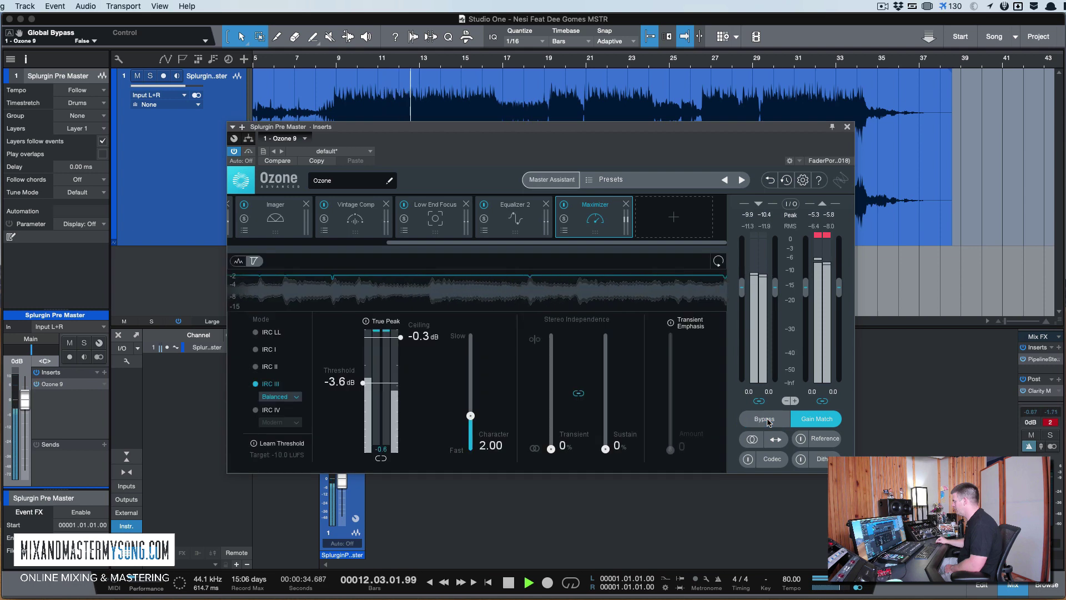
pyautogui.click(807, 420)
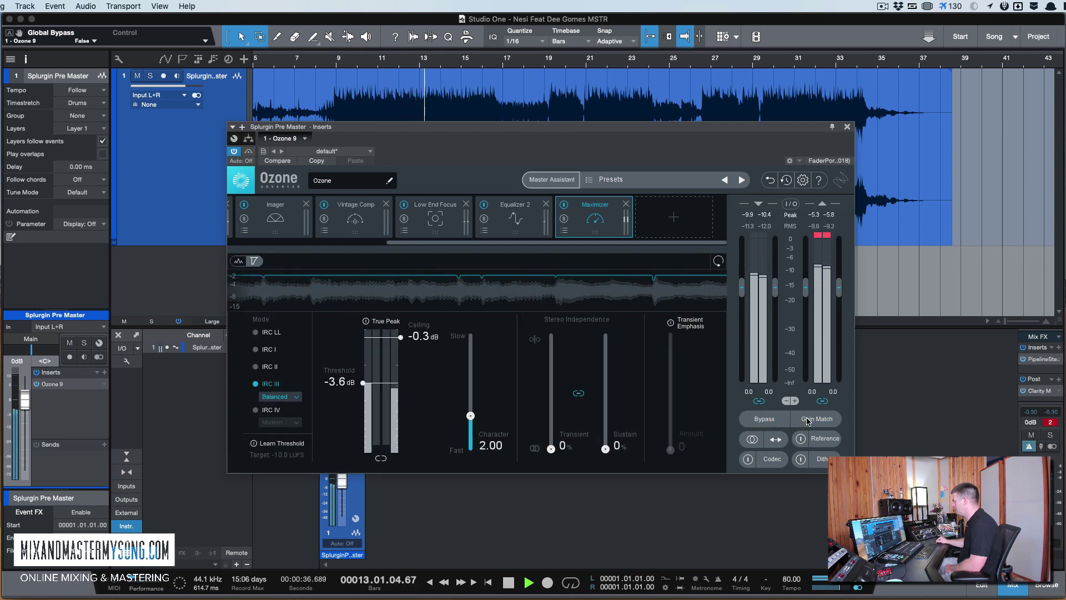